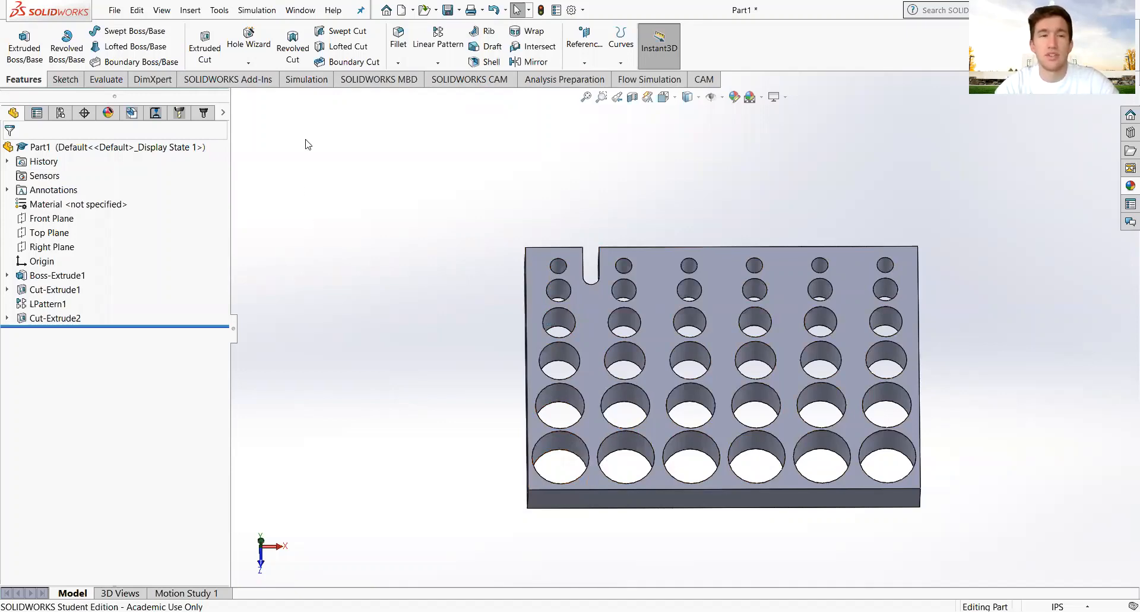
# Switch to the CAMManager tree to show the Job with its Drill Wizard1 operation.
pyautogui.click(203, 112)
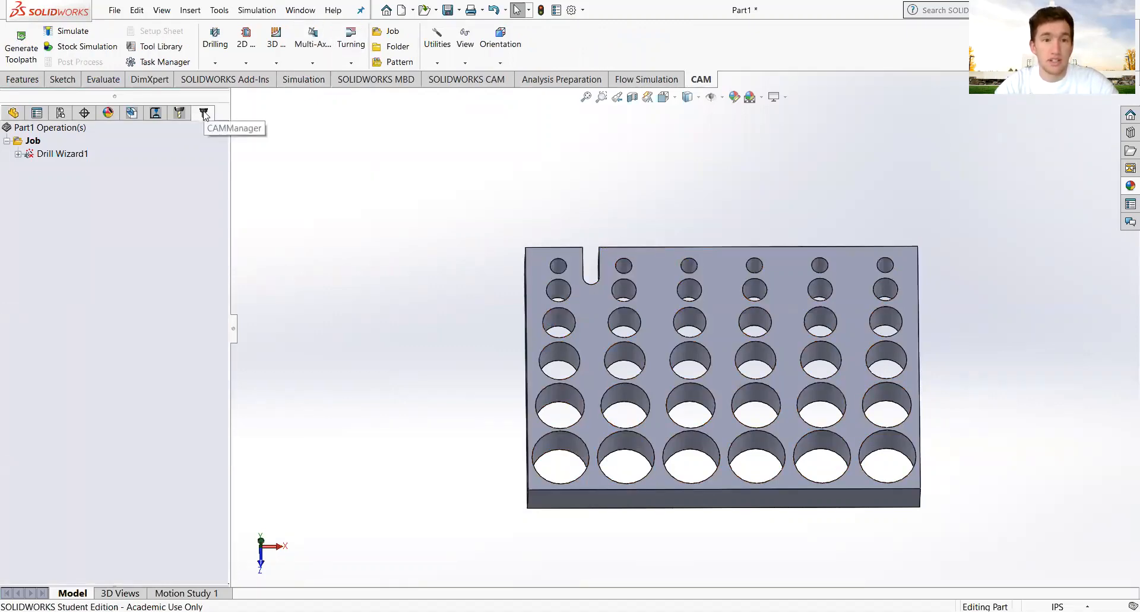
# Insert Drill Wizard2, leave the tool library unchanged, and show its 3+2 axis orientation settings.
pyautogui.click(215, 63)
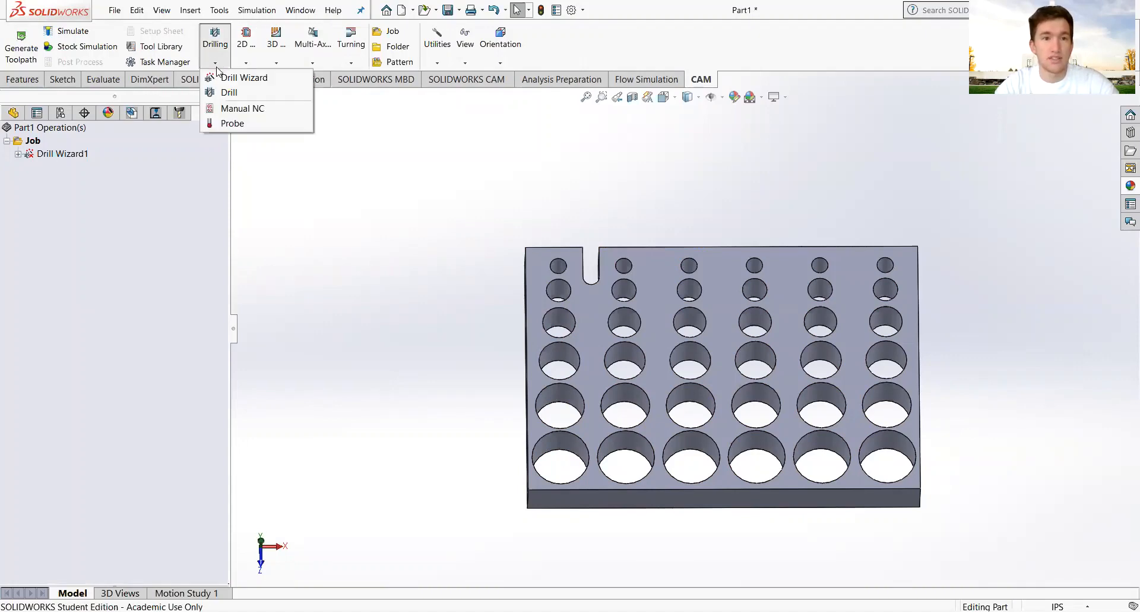
pyautogui.click(244, 77)
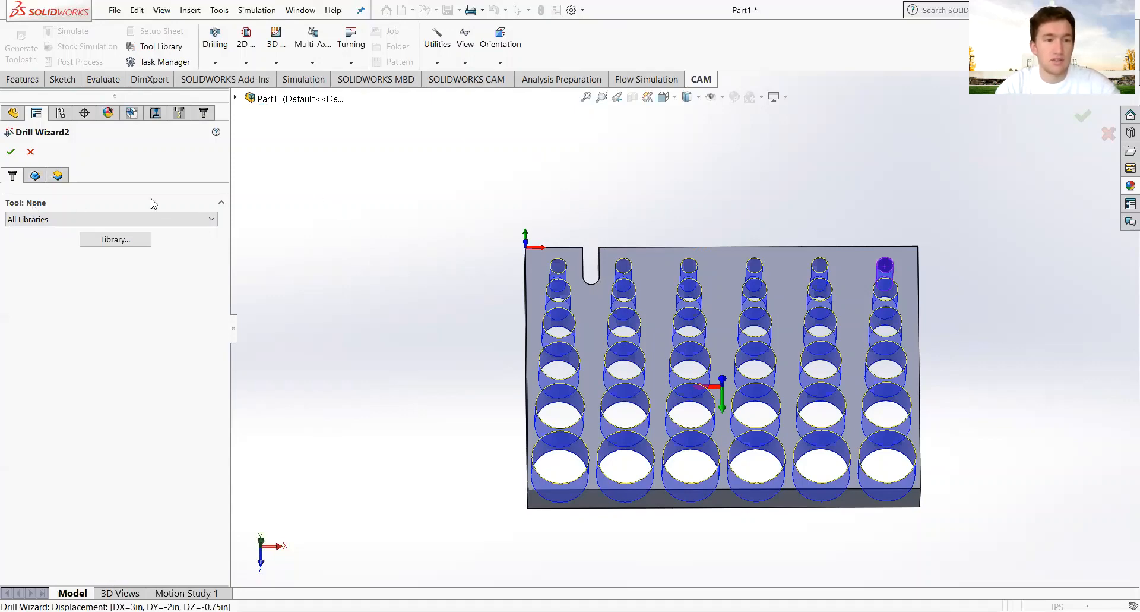
pyautogui.click(211, 219)
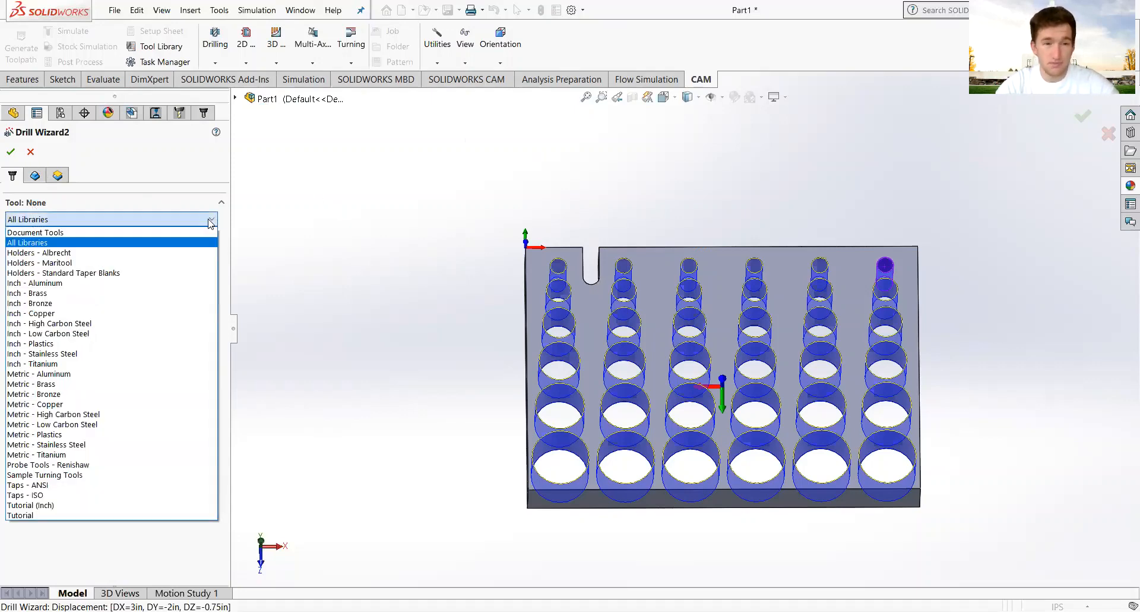
pyautogui.click(211, 220)
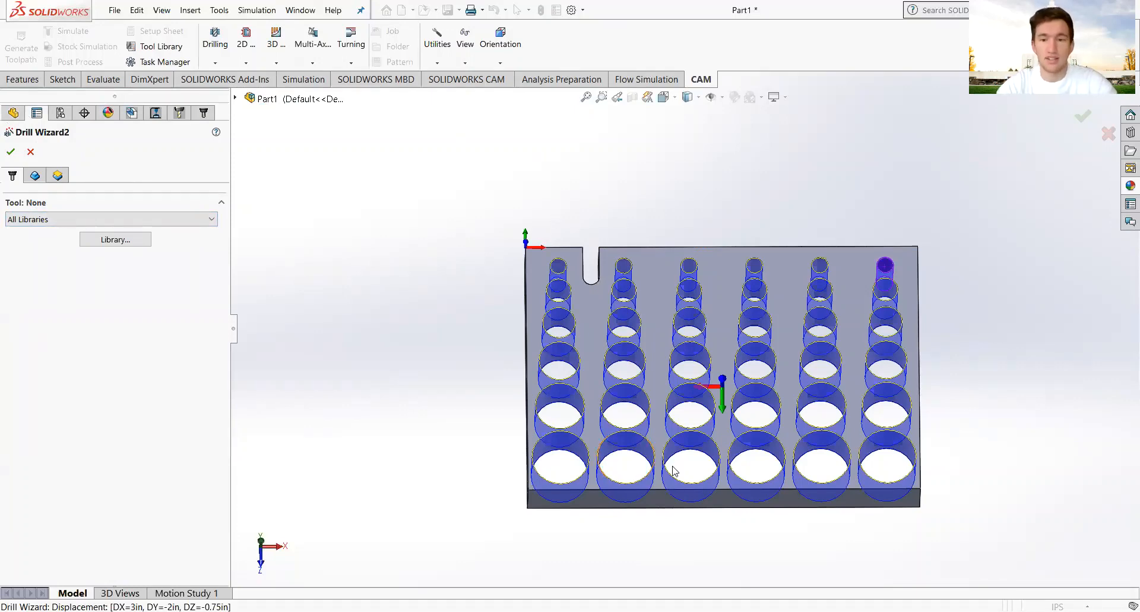
pyautogui.click(35, 176)
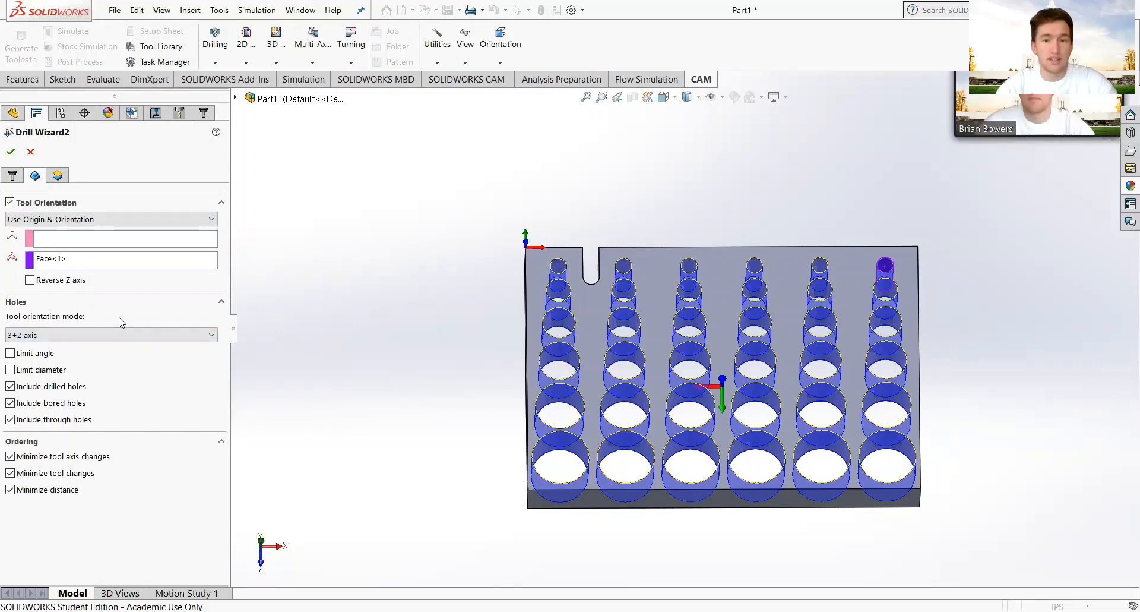
# Try limiting hole diameters to 0.5–0.625in, then clear the limit to include all holes.
pyautogui.click(8, 369)
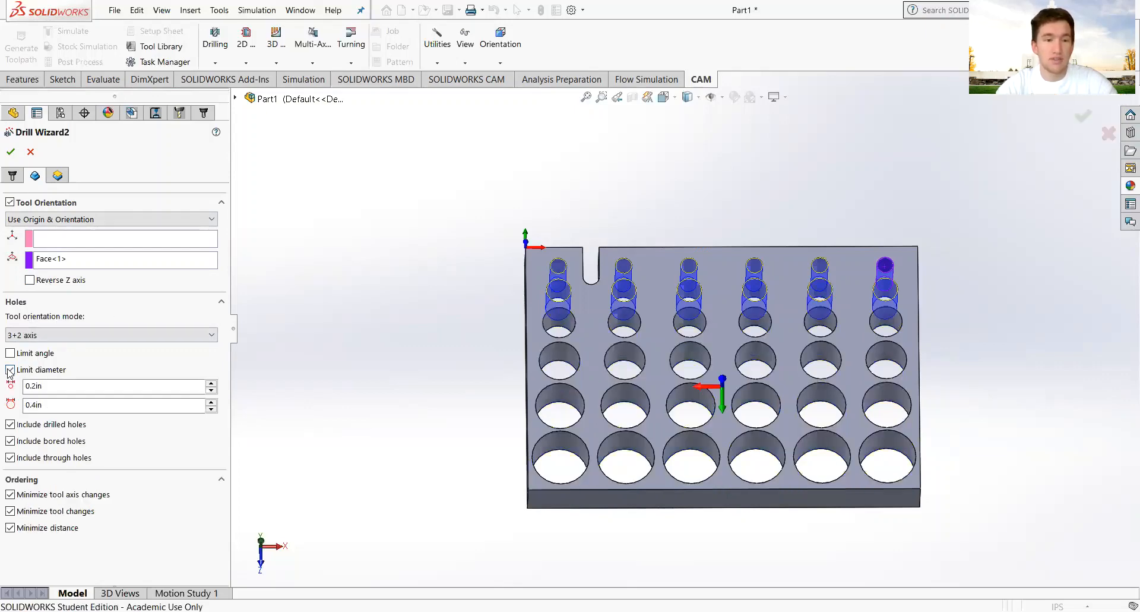
pyautogui.click(58, 386)
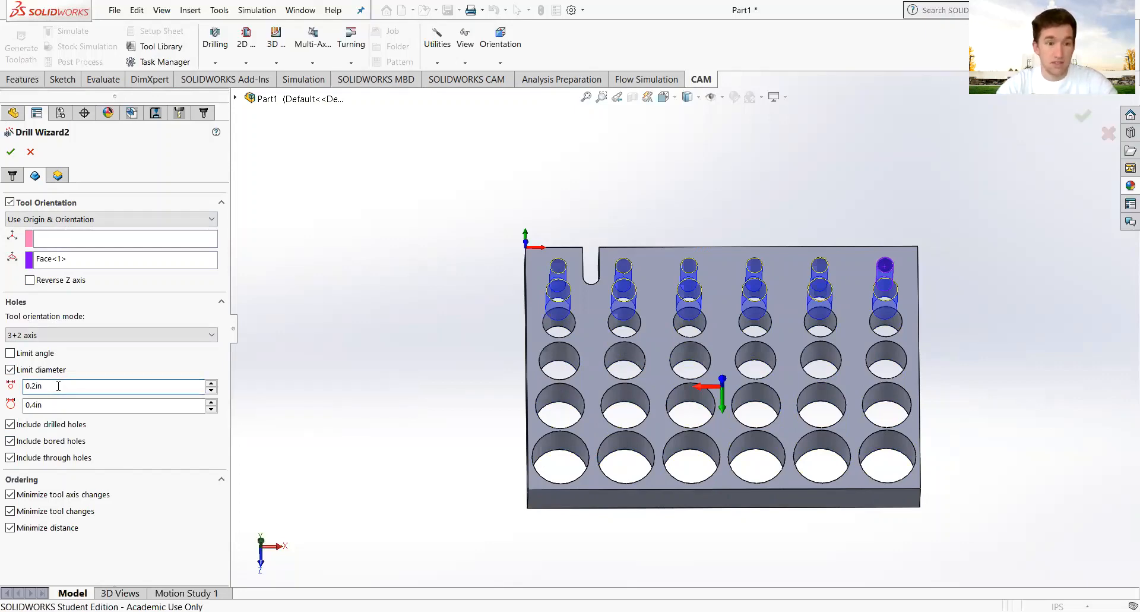
pyautogui.write('.5')
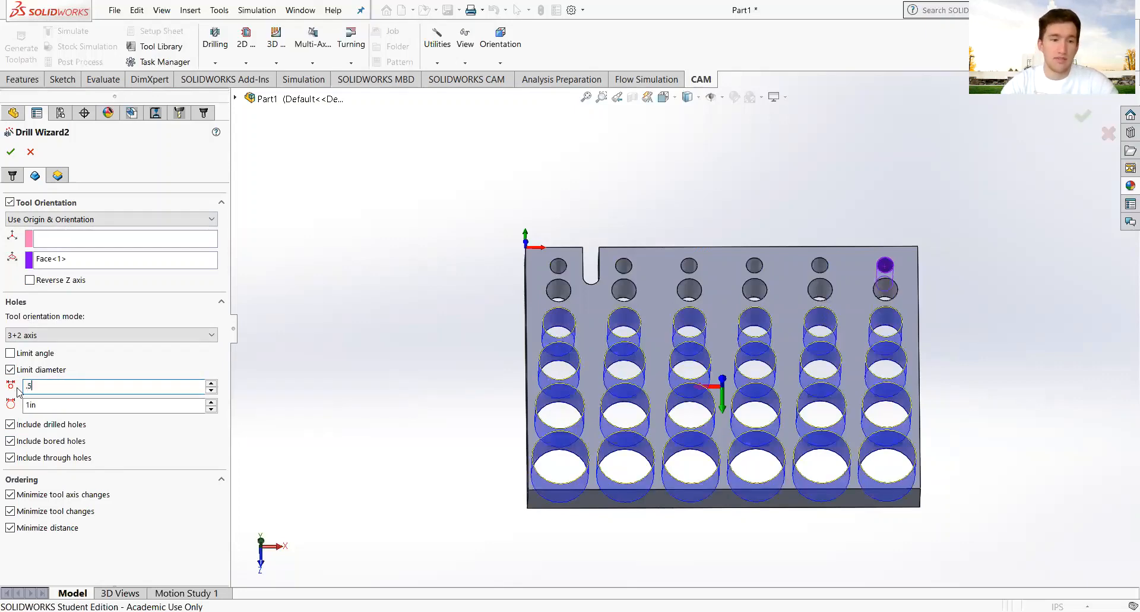
pyautogui.moveTo(53, 407); pyautogui.dragTo(13, 412)
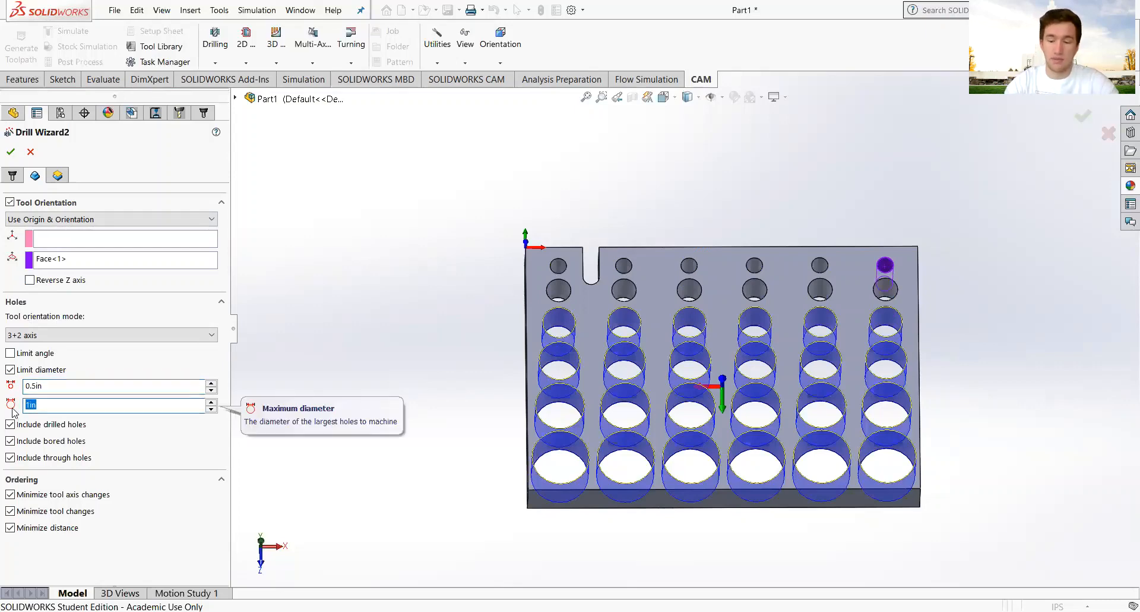
pyautogui.write('.625')
pyautogui.press('Return')
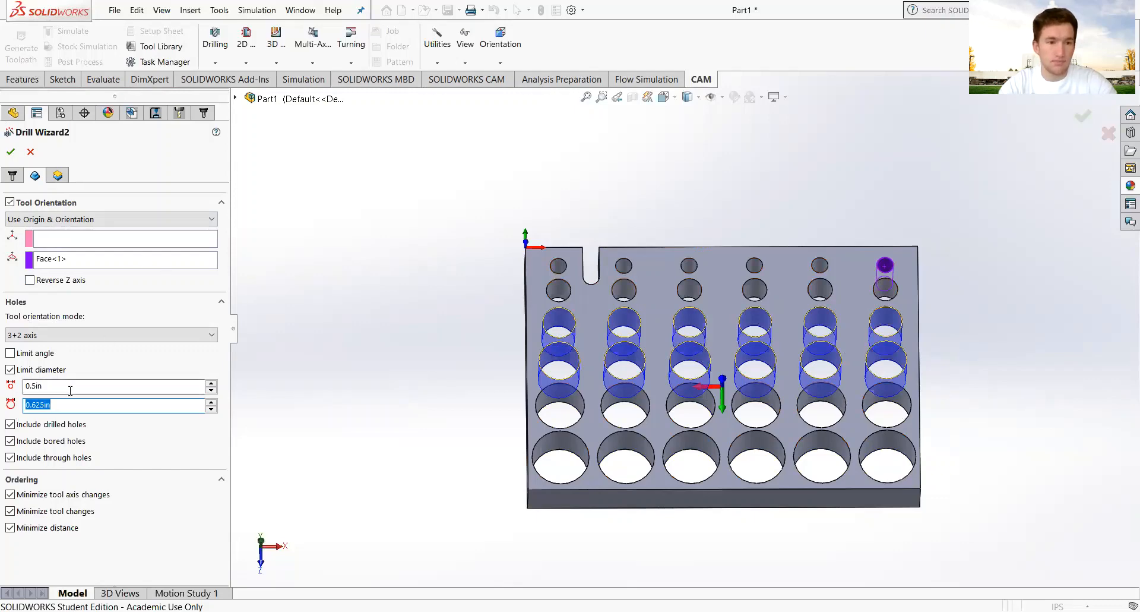
pyautogui.click(11, 369)
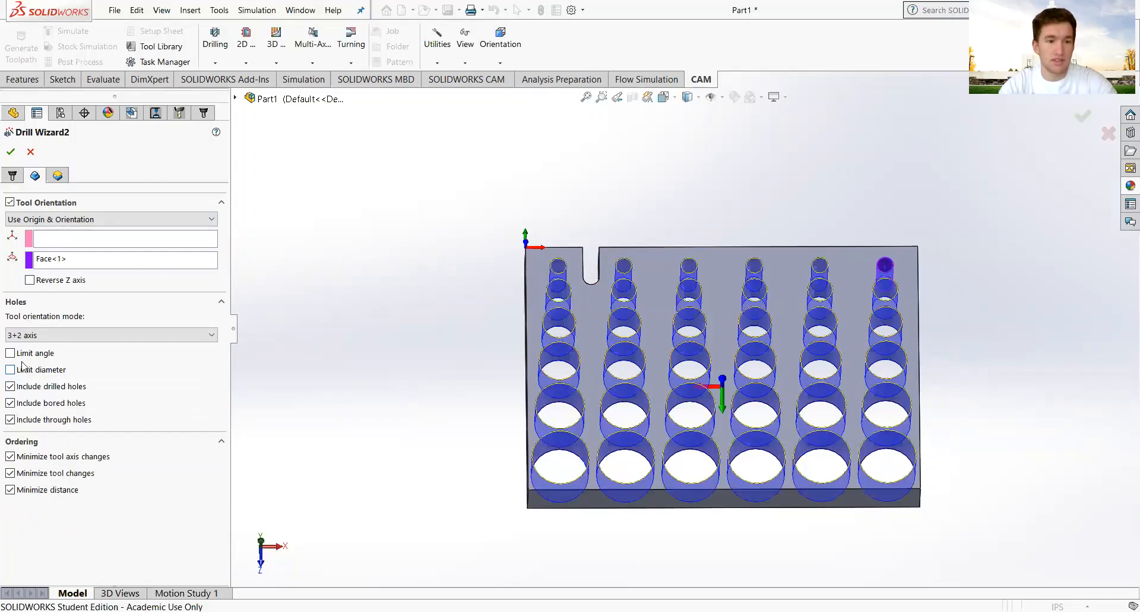
# Set the bottom offset to -0.1in and accept Drill Wizard2, generating six drill operations.
pyautogui.click(57, 175)
pyautogui.scroll(3, 784, 410)
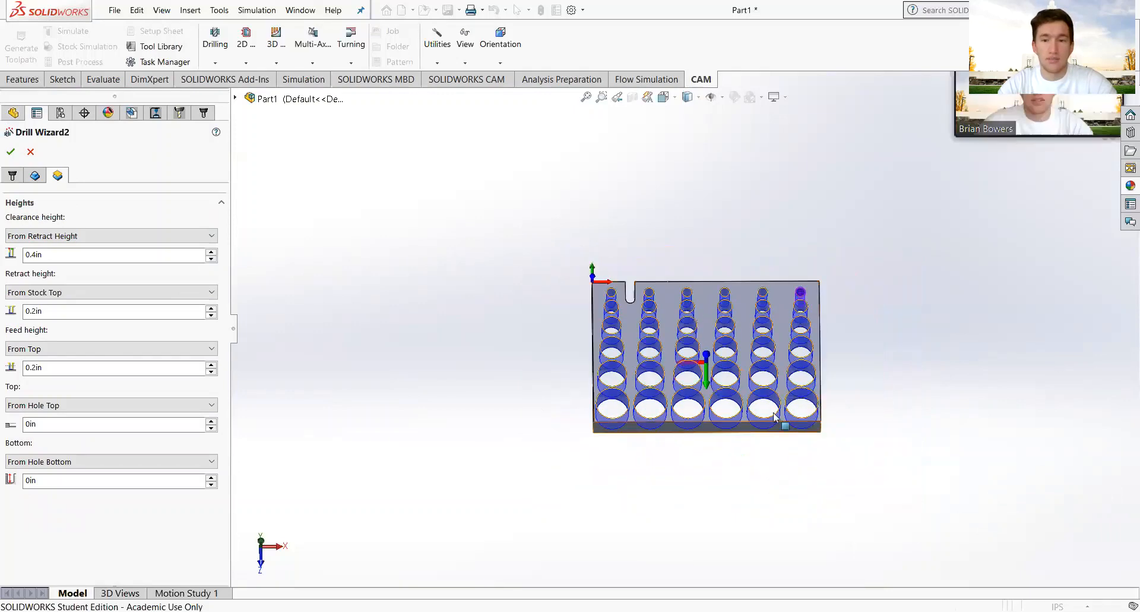
pyautogui.moveTo(775, 417); pyautogui.dragTo(842, 276, button='middle')
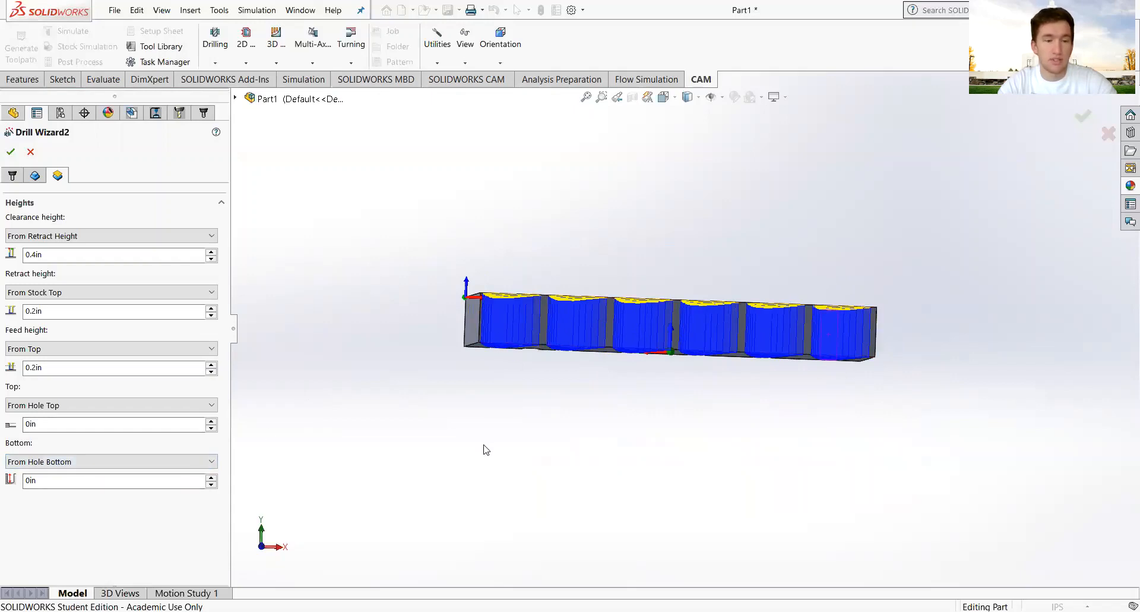
pyautogui.click(38, 180)
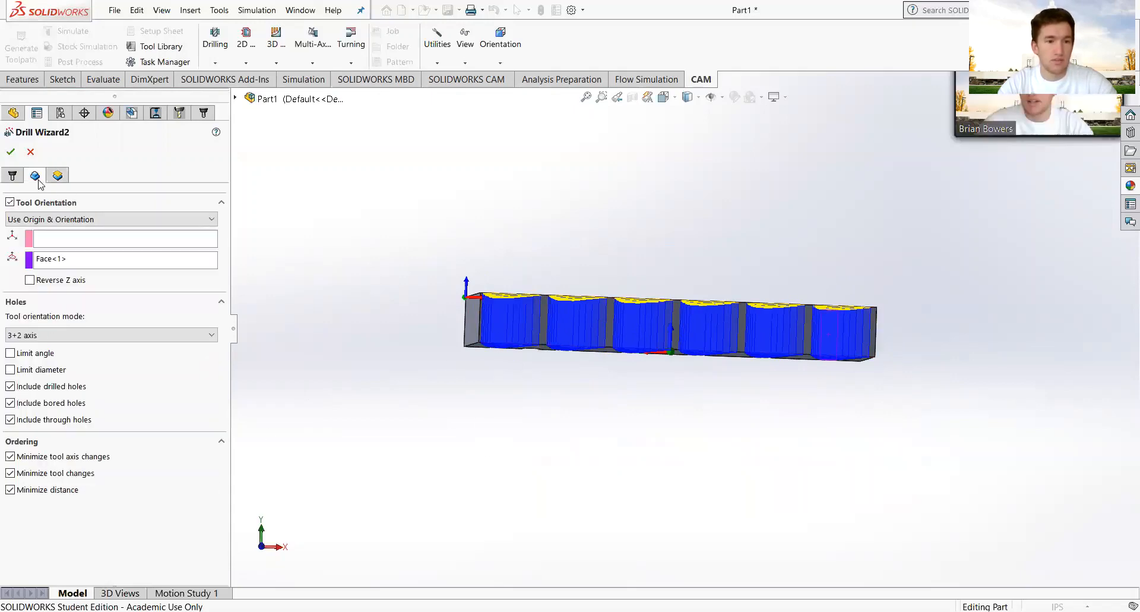
pyautogui.click(57, 175)
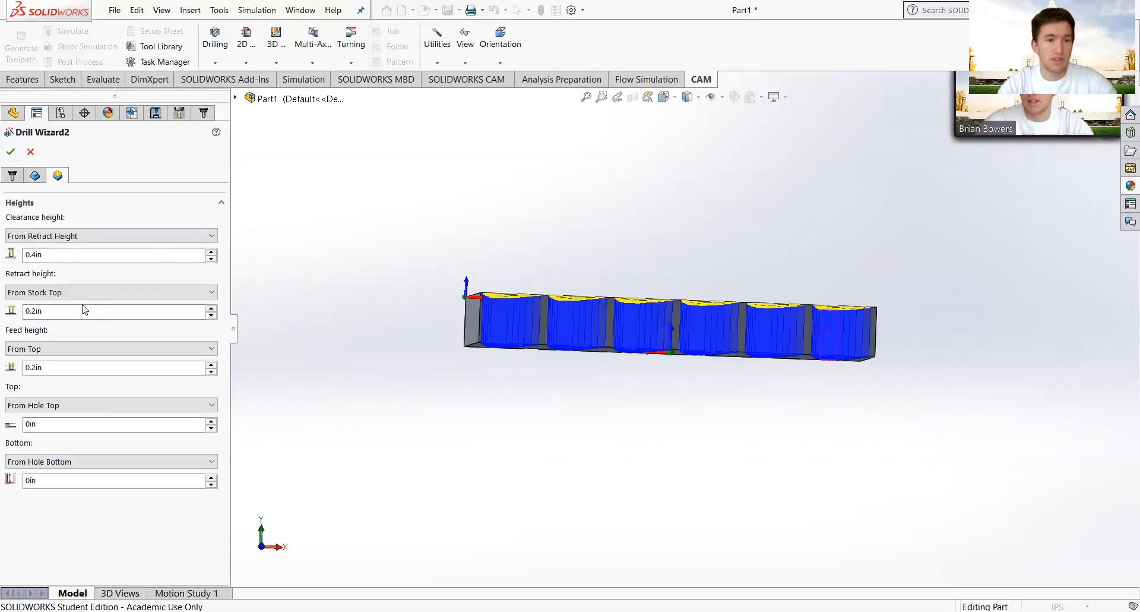
pyautogui.moveTo(38, 480); pyautogui.dragTo(15, 483)
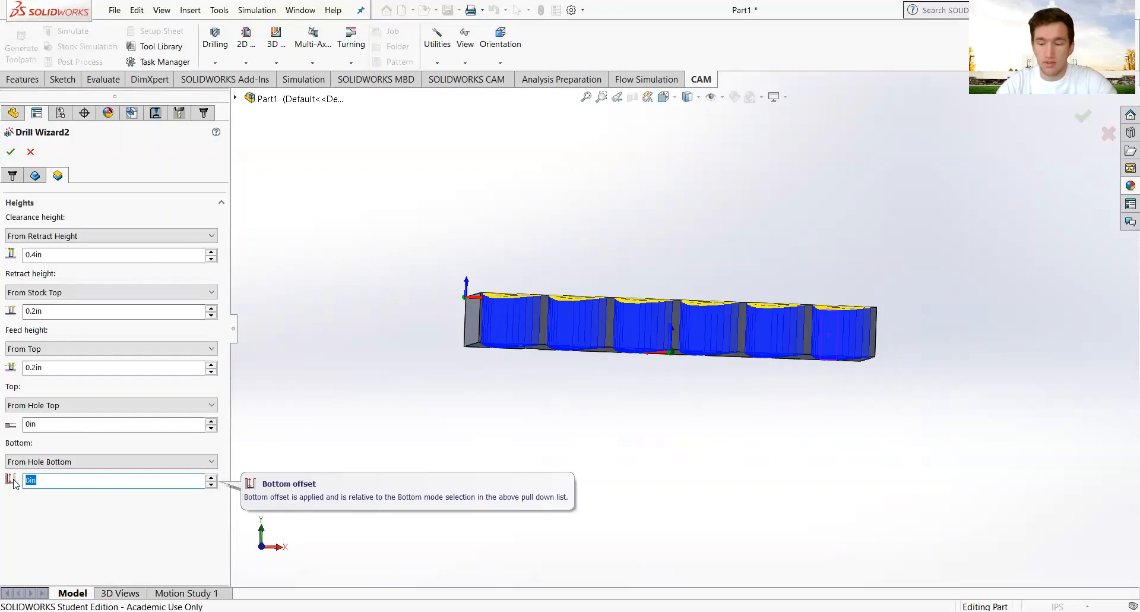
pyautogui.write('-0.1')
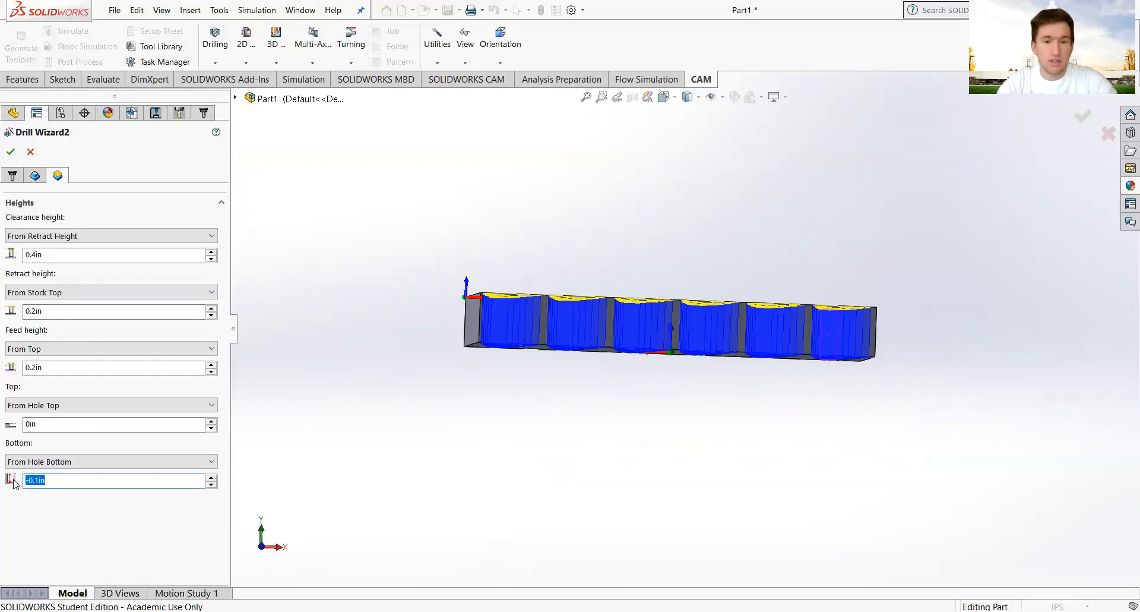
pyautogui.click(10, 152)
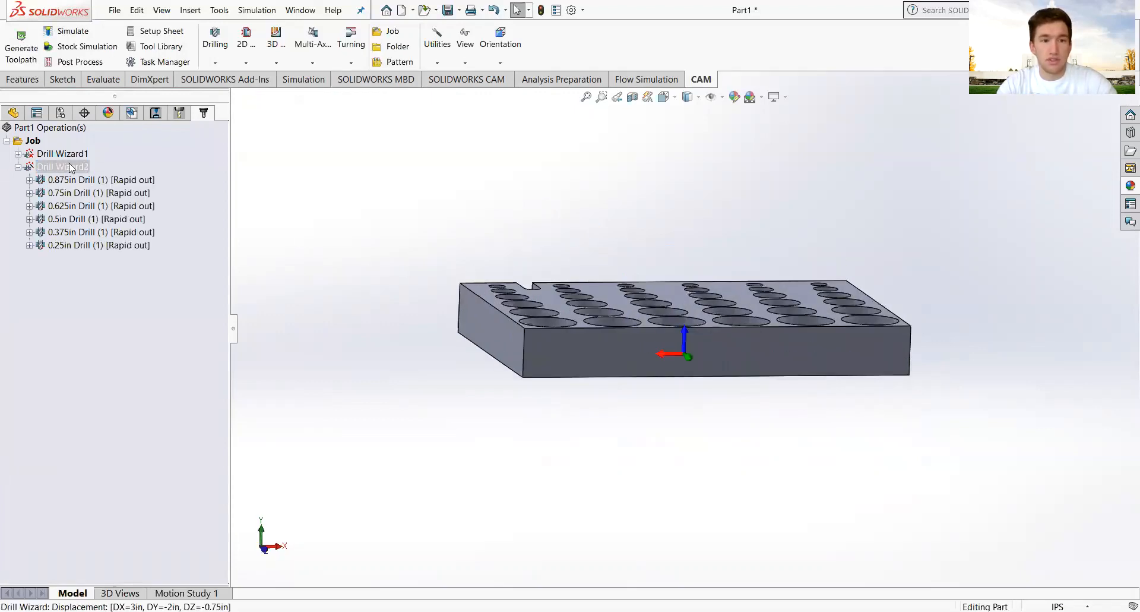
# Run Drill Wizard2's stock simulation, orbiting to inspect the holes and raising playback speed.
pyautogui.moveTo(664, 314); pyautogui.dragTo(670, 334, button='middle')
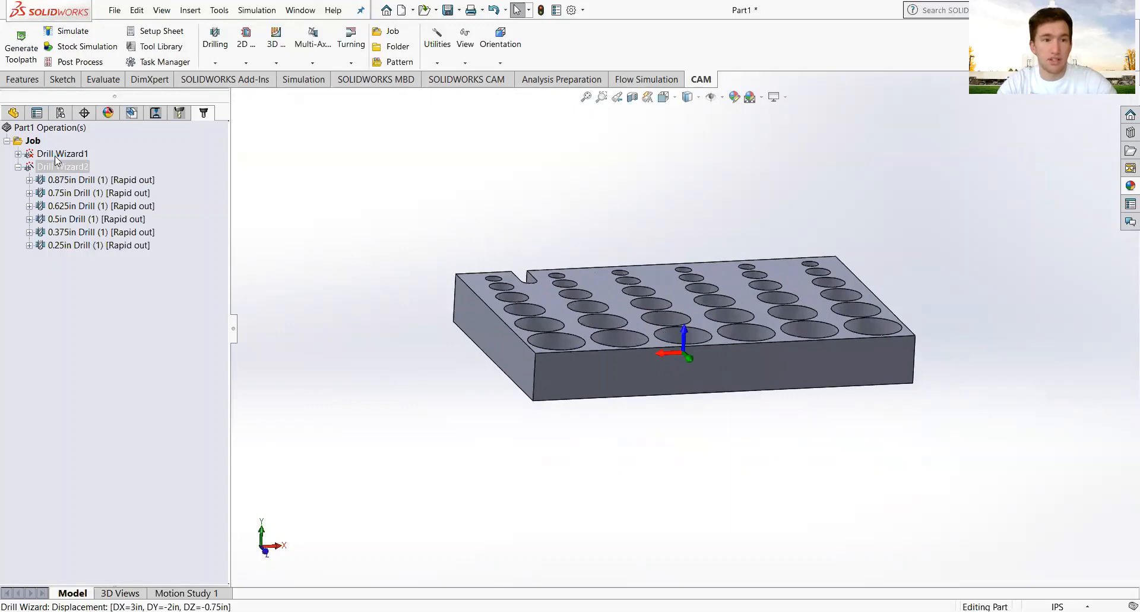
pyautogui.click(60, 166)
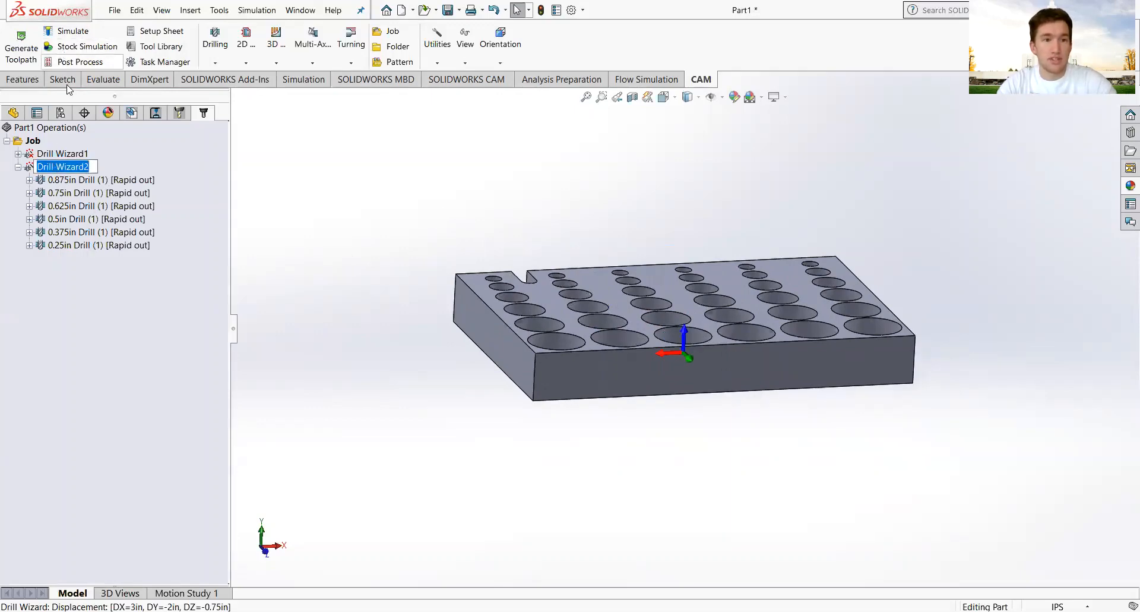
pyautogui.click(89, 46)
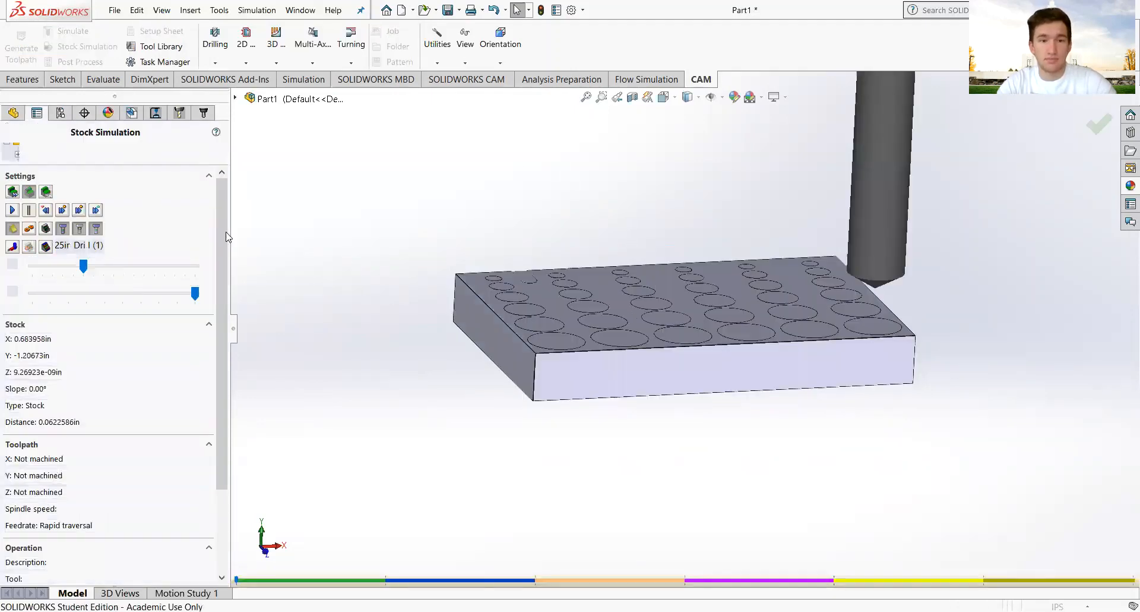
pyautogui.click(14, 209)
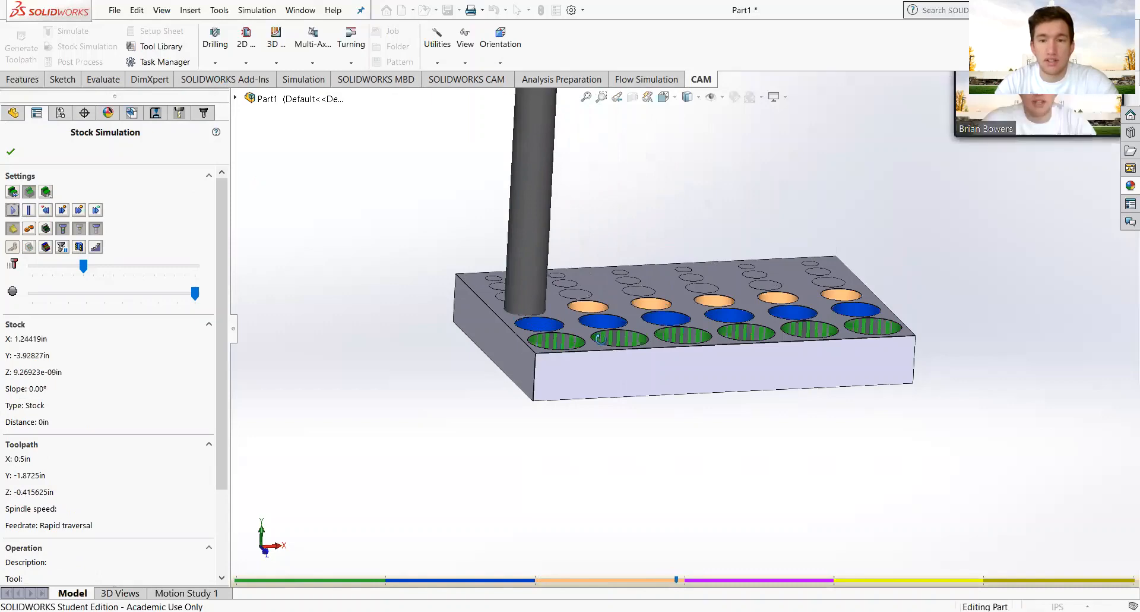
pyautogui.moveTo(614, 347); pyautogui.dragTo(592, 291, button='middle')
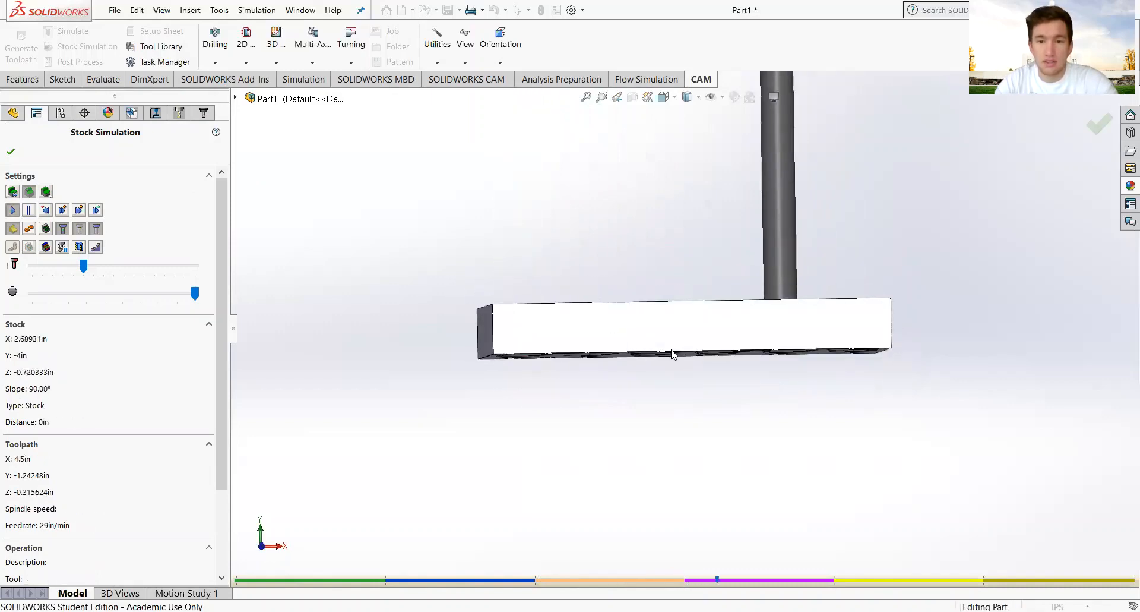
pyautogui.scroll(-6, 672, 354)
pyautogui.moveTo(677, 336); pyautogui.dragTo(674, 364, button='middle')
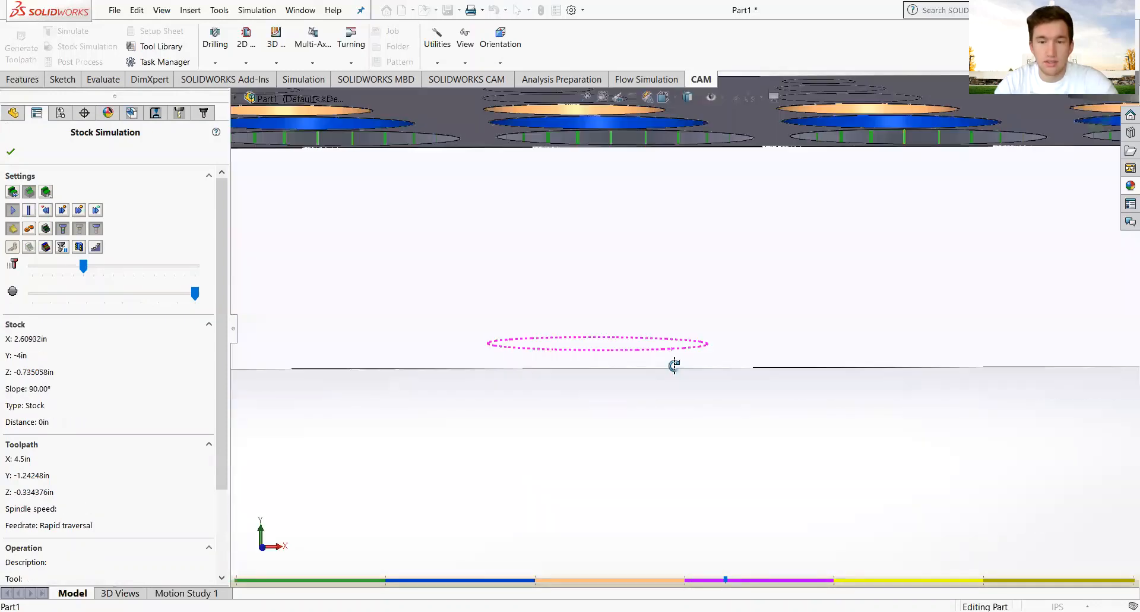
pyautogui.scroll(6, 675, 369)
pyautogui.moveTo(725, 329); pyautogui.dragTo(719, 341, button='middle')
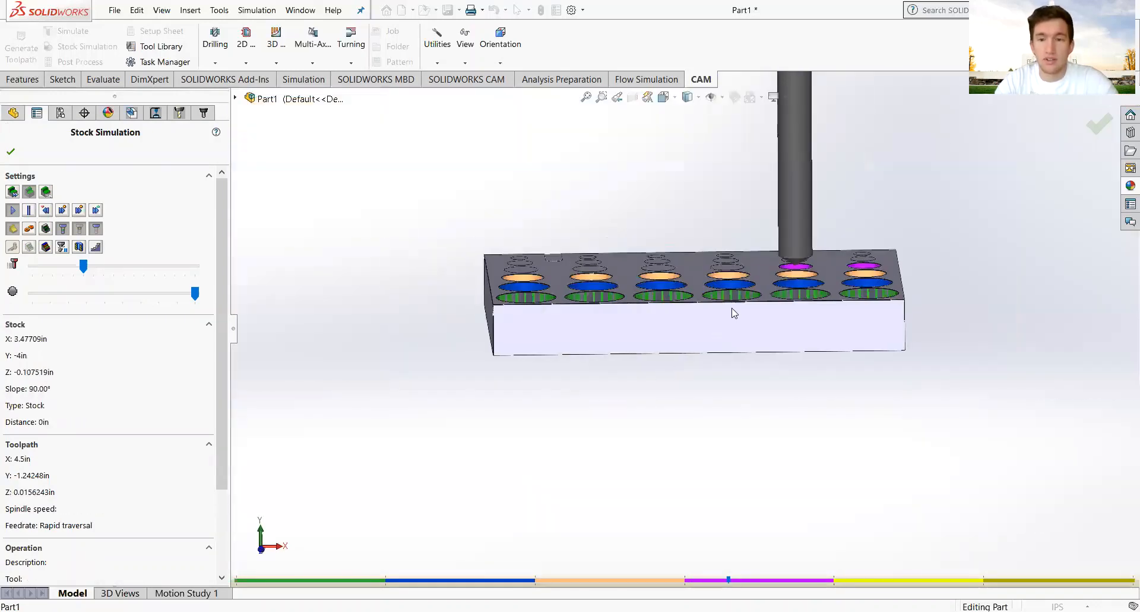
pyautogui.scroll(-3, 723, 291)
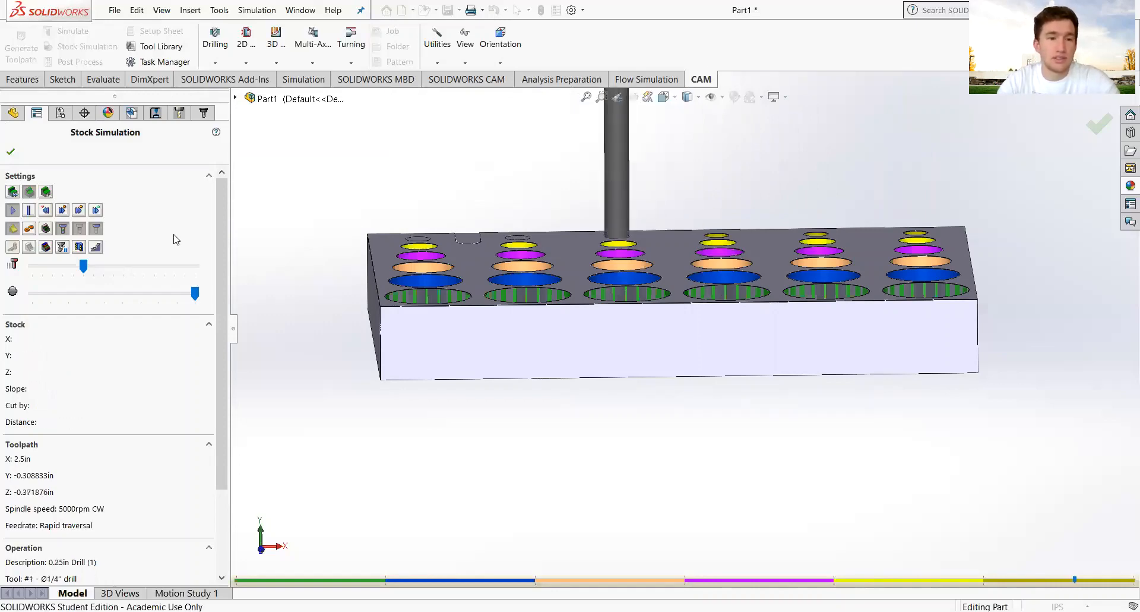
pyautogui.moveTo(84, 266); pyautogui.dragTo(104, 267)
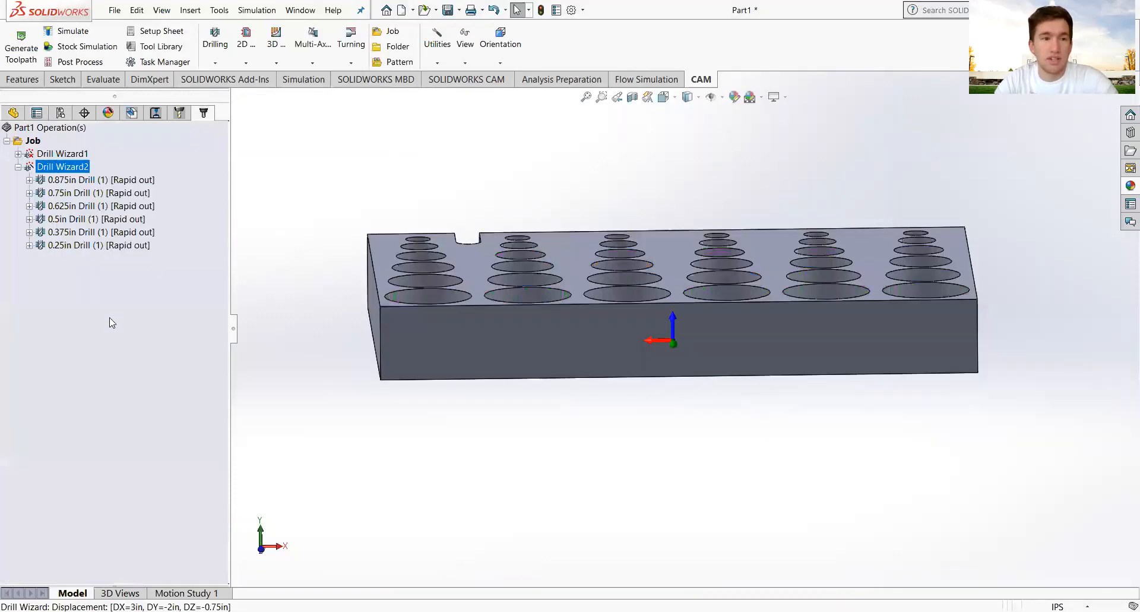
# Edit Drill Wizard2 to a 0.1in bottom offset and regenerate its six drills.
pyautogui.rightClick(67, 168)
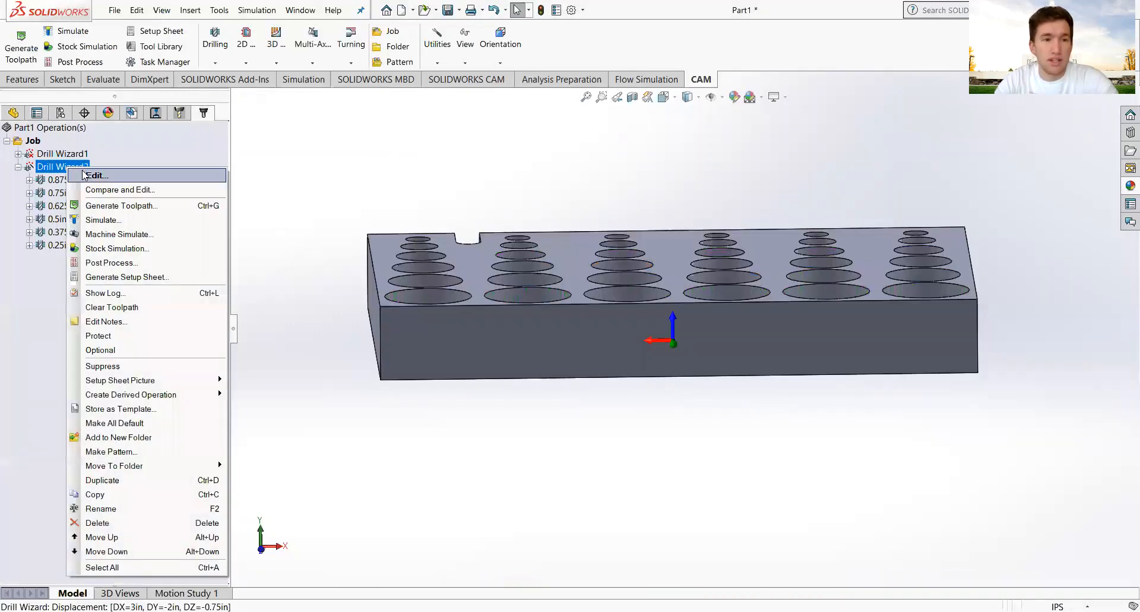
pyautogui.click(84, 175)
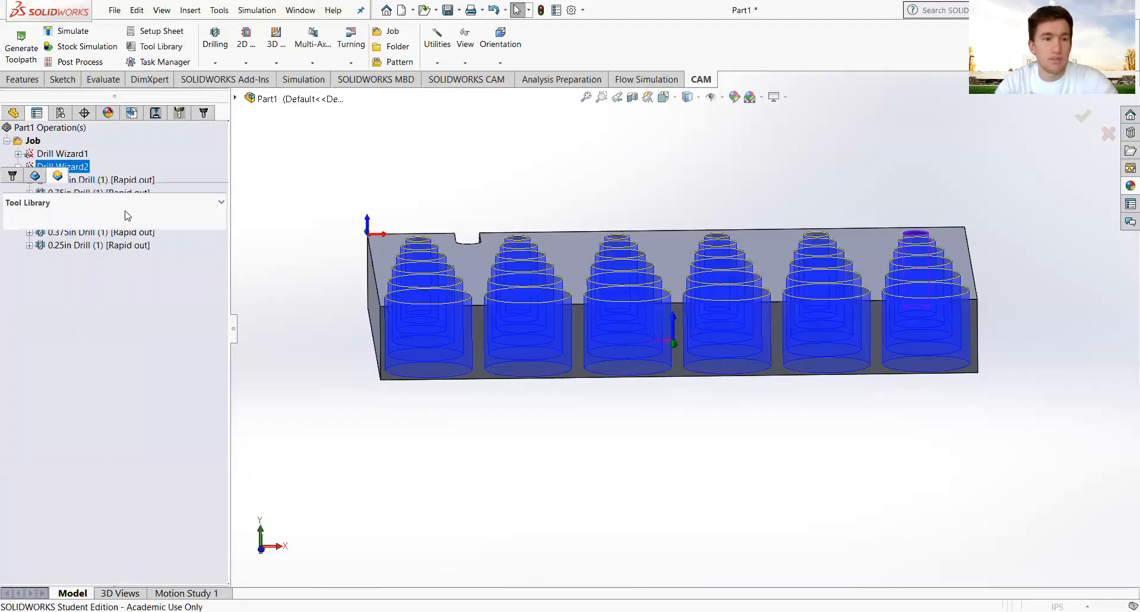
pyautogui.moveTo(56, 479); pyautogui.dragTo(22, 482)
pyautogui.press('BackSpace')
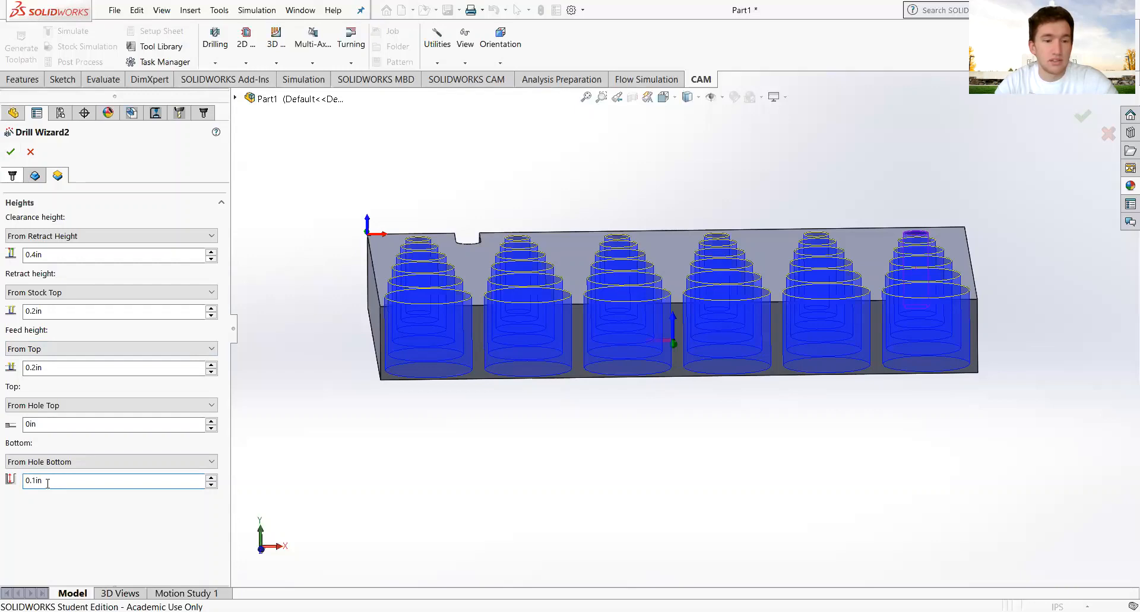
pyautogui.click(11, 151)
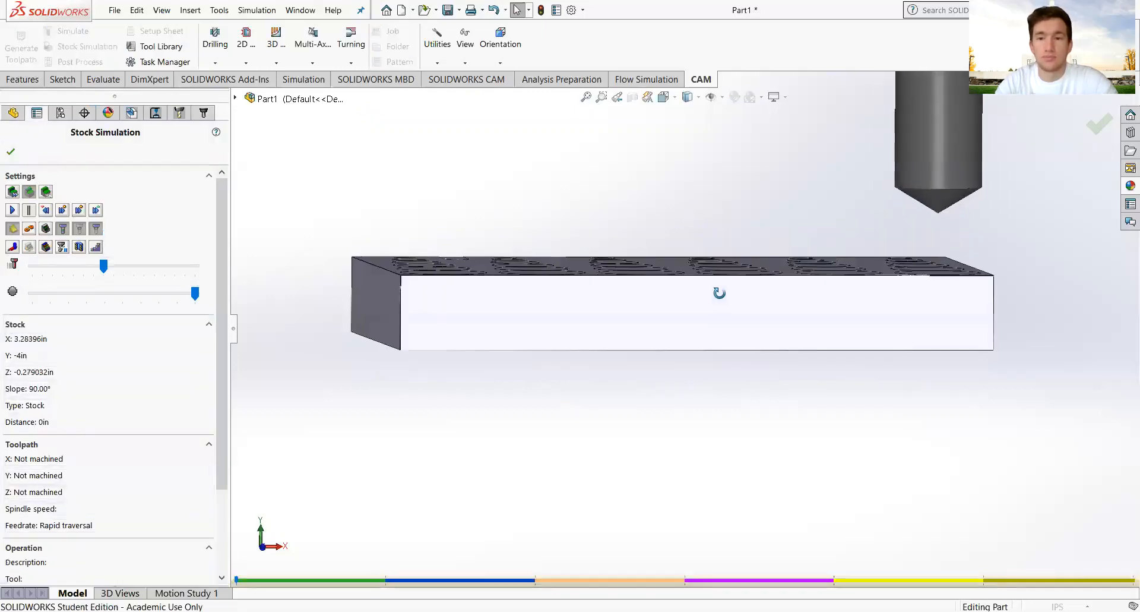
# Play the stock simulation, close it, and orbit the plate to inspect the drilled holes.
pyautogui.click(13, 210)
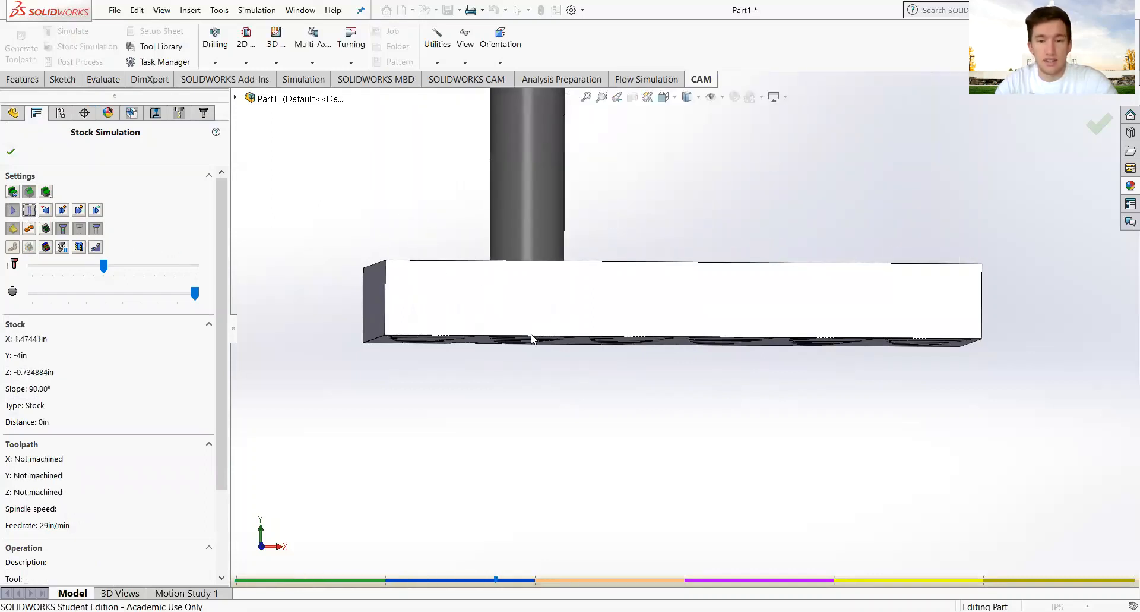
pyautogui.click(11, 151)
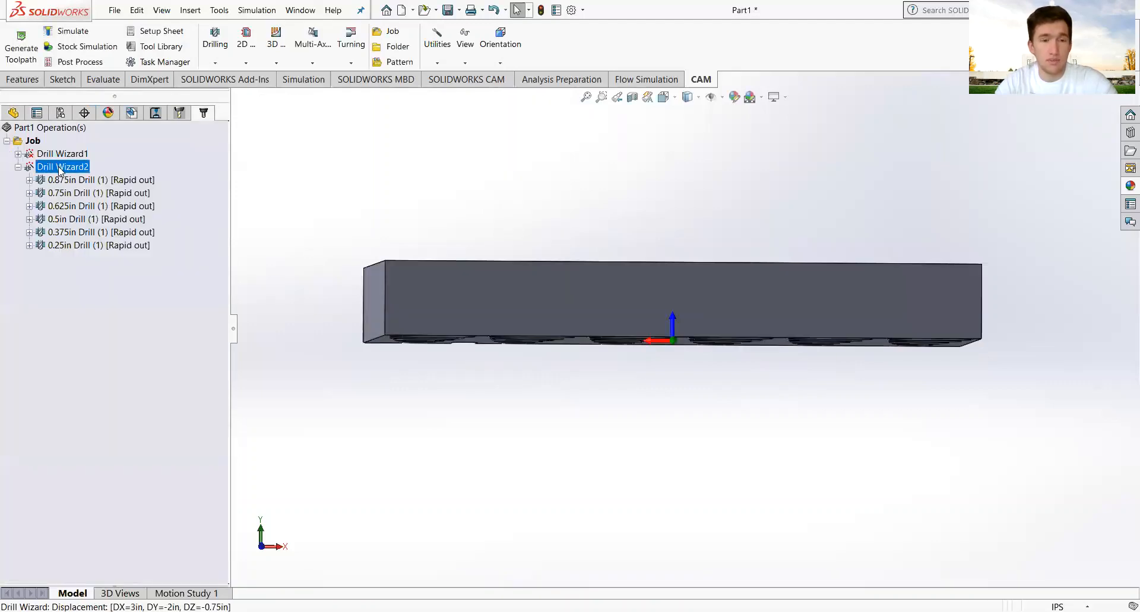
pyautogui.moveTo(428, 259); pyautogui.dragTo(469, 321, button='middle')
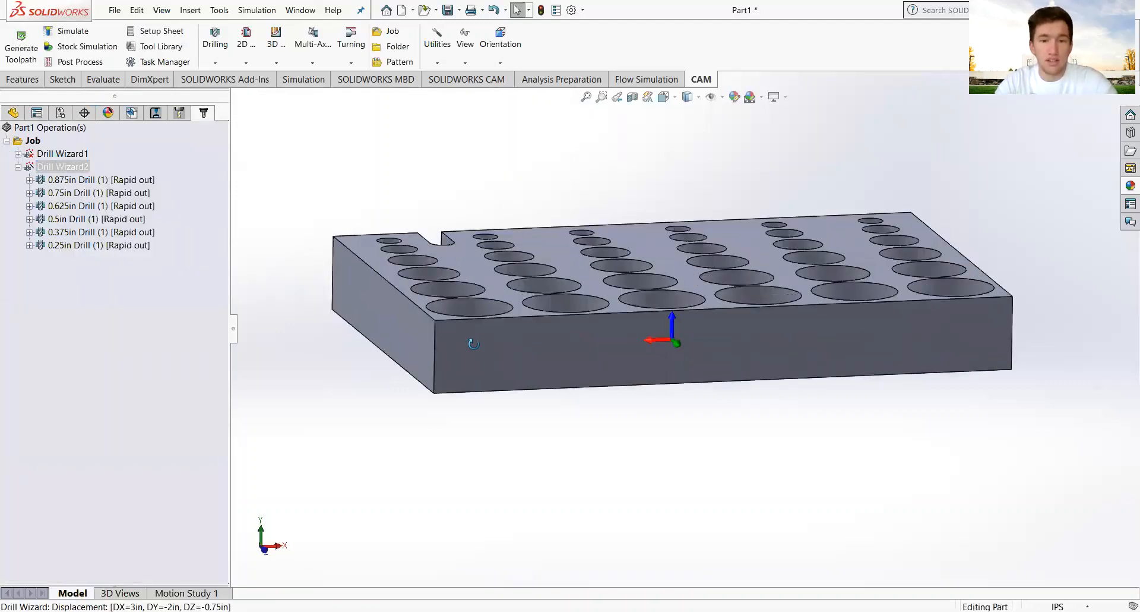
pyautogui.moveTo(485, 386); pyautogui.dragTo(484, 465, button='middle')
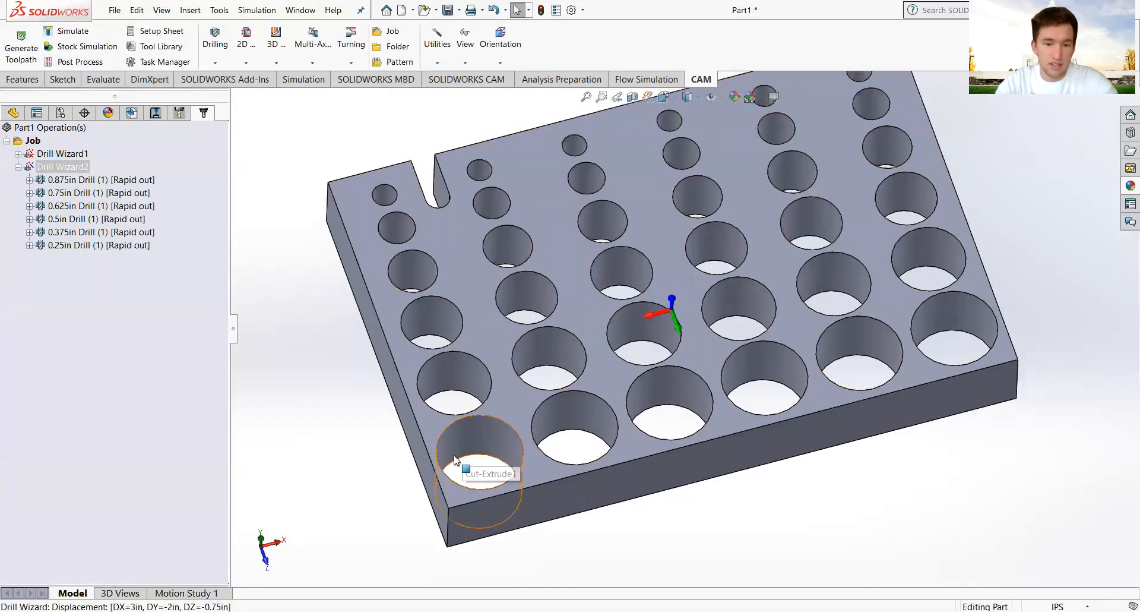
# Change Drill Wizard2's bottom offset to -0.2in and regenerate its drilling toolpaths.
pyautogui.click(484, 491)
pyautogui.click(70, 168)
pyautogui.rightClick(70, 167)
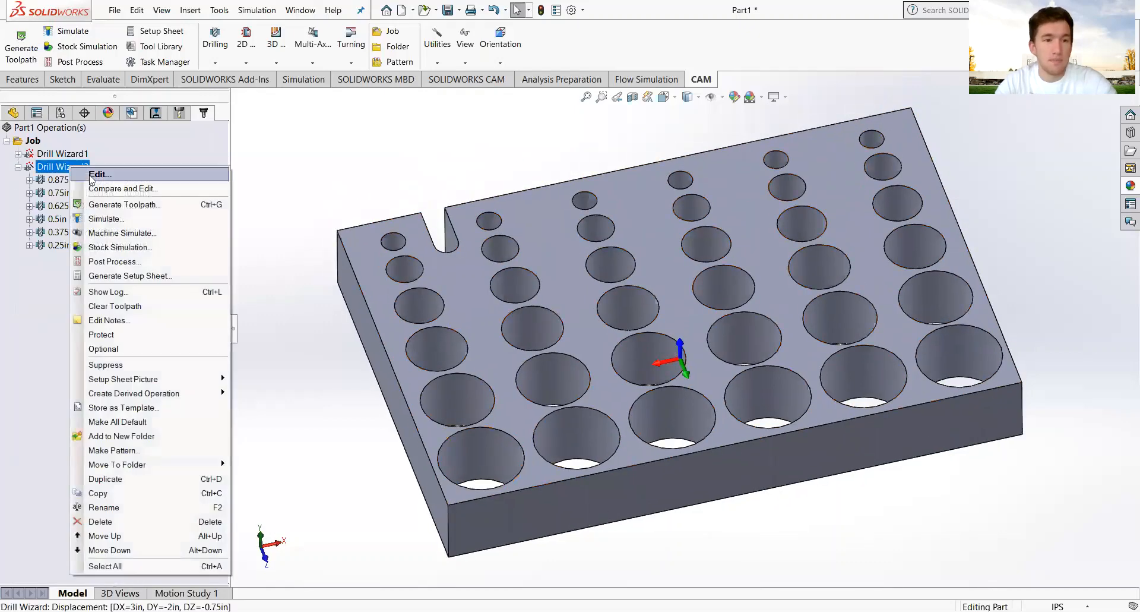
pyautogui.click(89, 174)
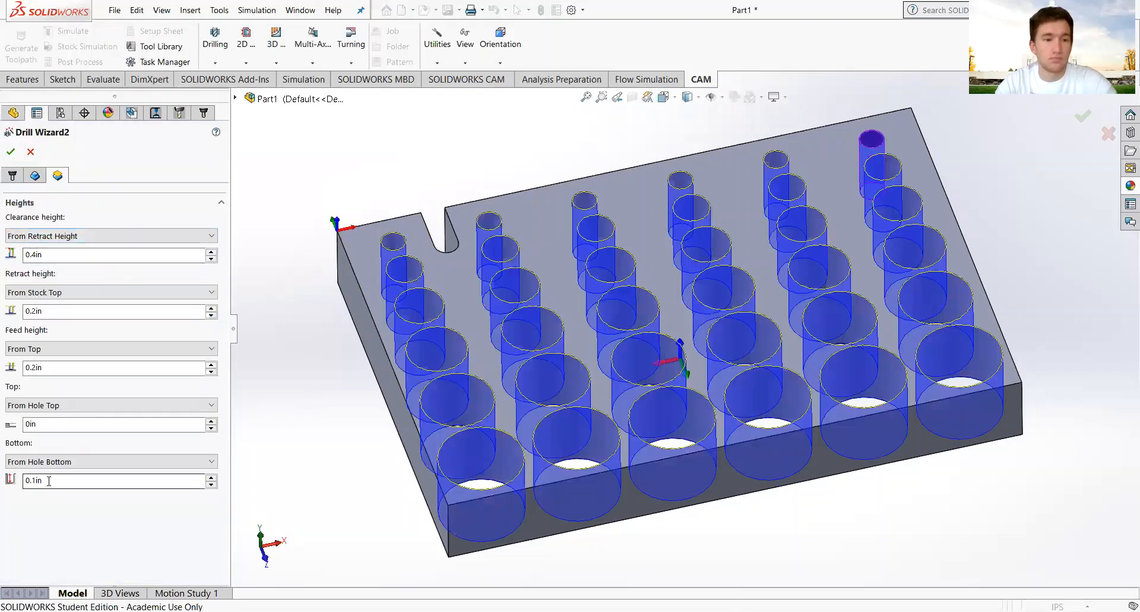
pyautogui.click(49, 481)
pyautogui.write('-.2')
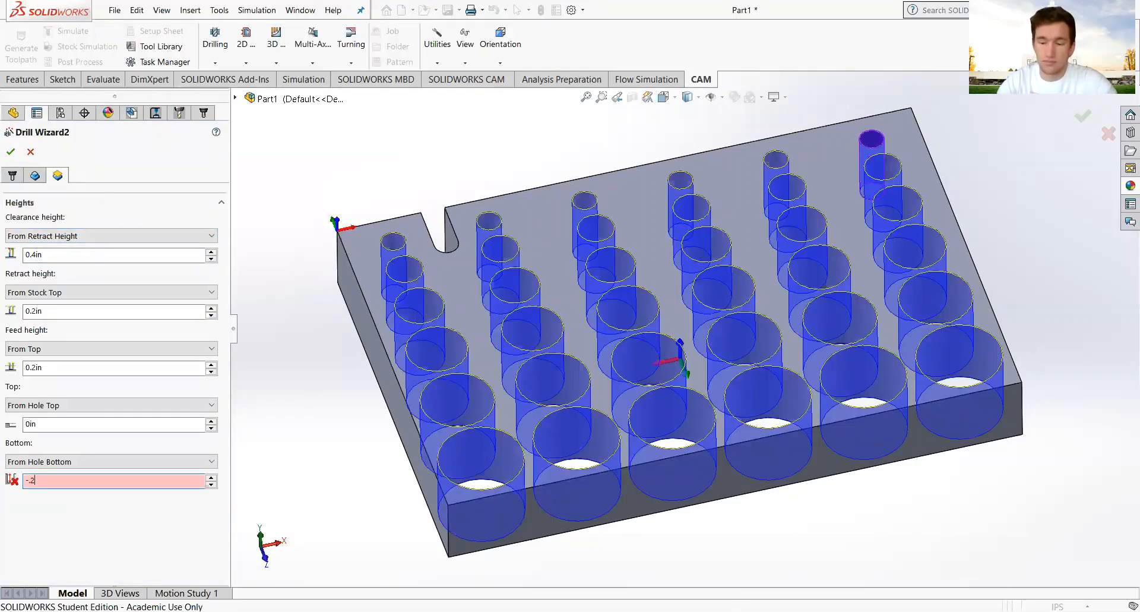
pyautogui.press('Return')
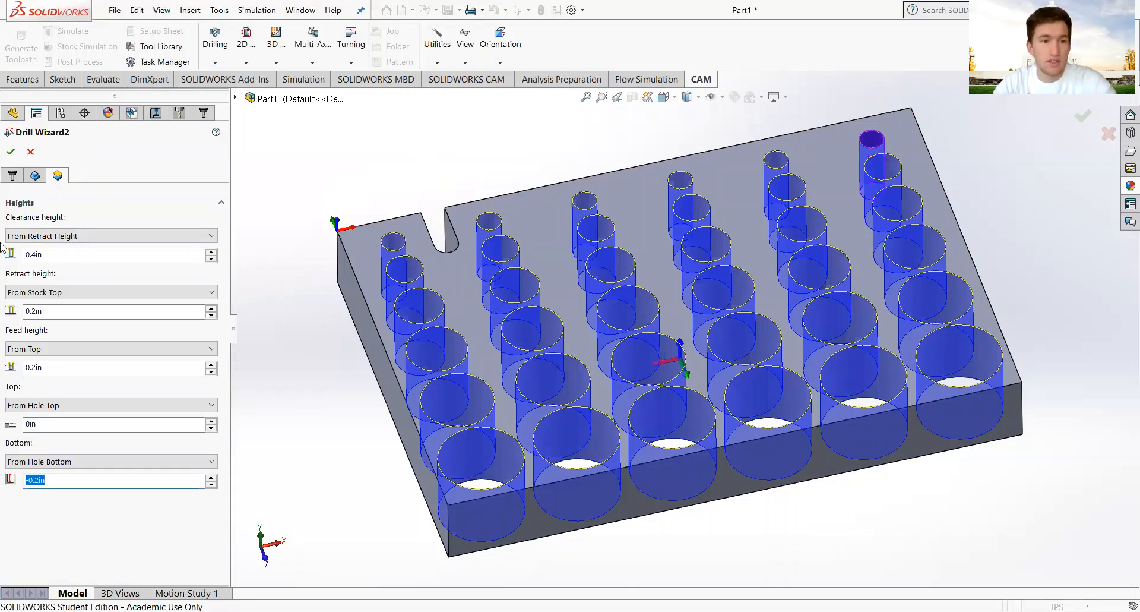
pyautogui.click(10, 152)
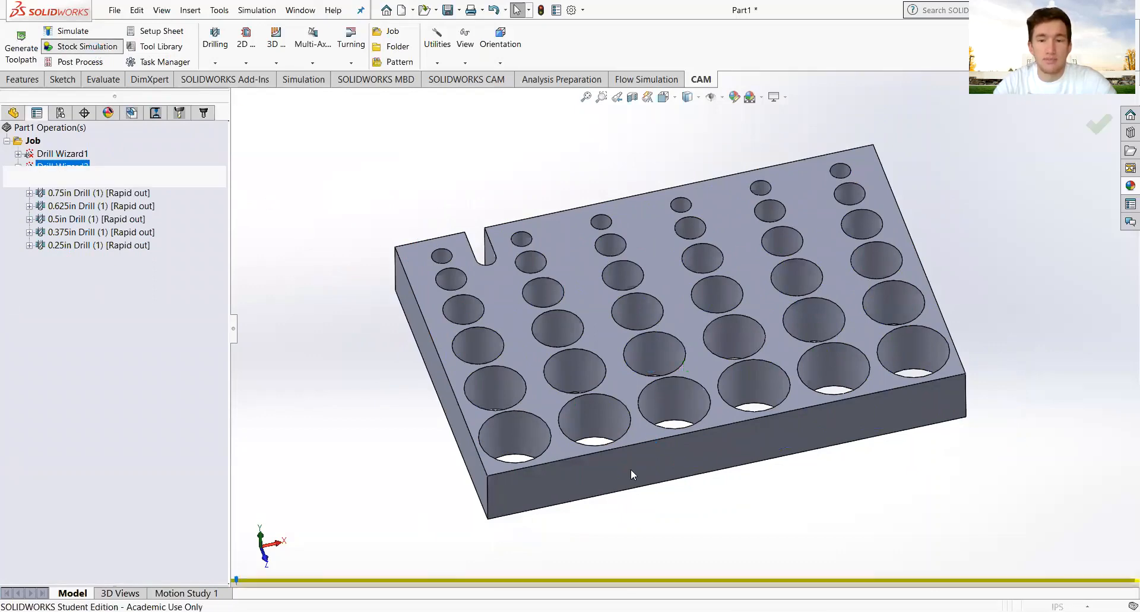
# Play the -0.2in-offset simulation at a slower speed, orbiting and zooming to watch holes drilled.
pyautogui.moveTo(653, 443); pyautogui.dragTo(668, 308, button='middle')
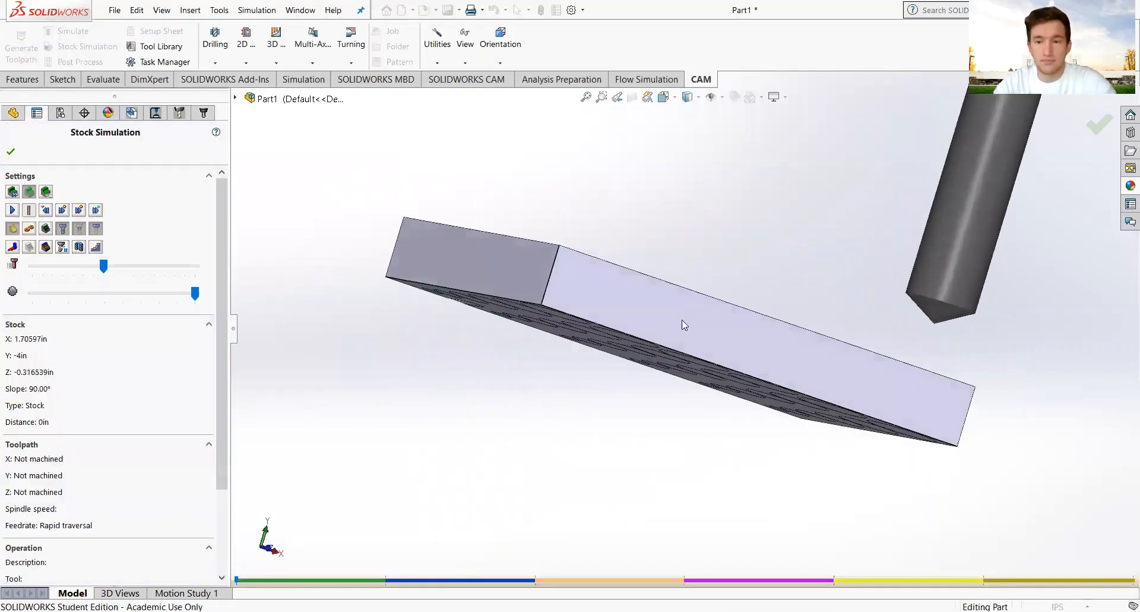
pyautogui.scroll(-4, 904, 396)
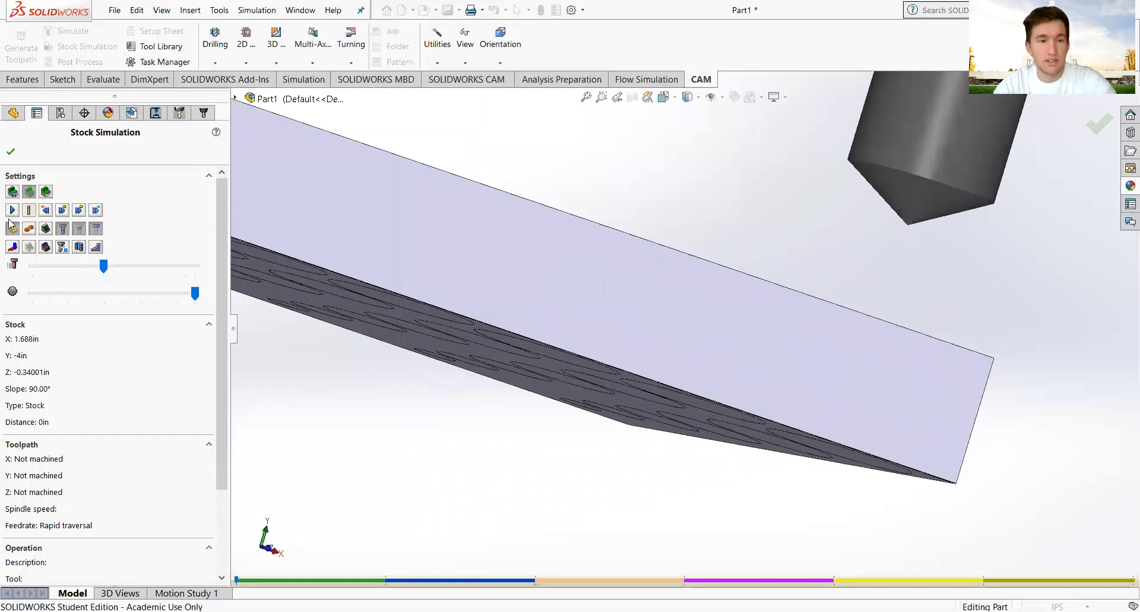
pyautogui.click(13, 210)
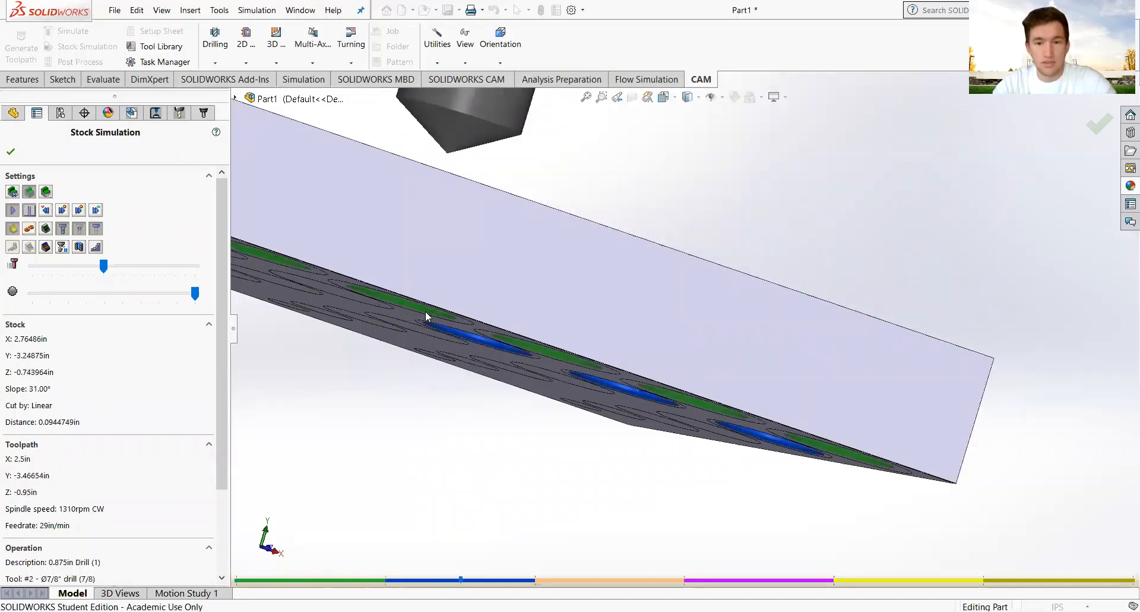
pyautogui.moveTo(426, 316); pyautogui.dragTo(494, 291, button='middle')
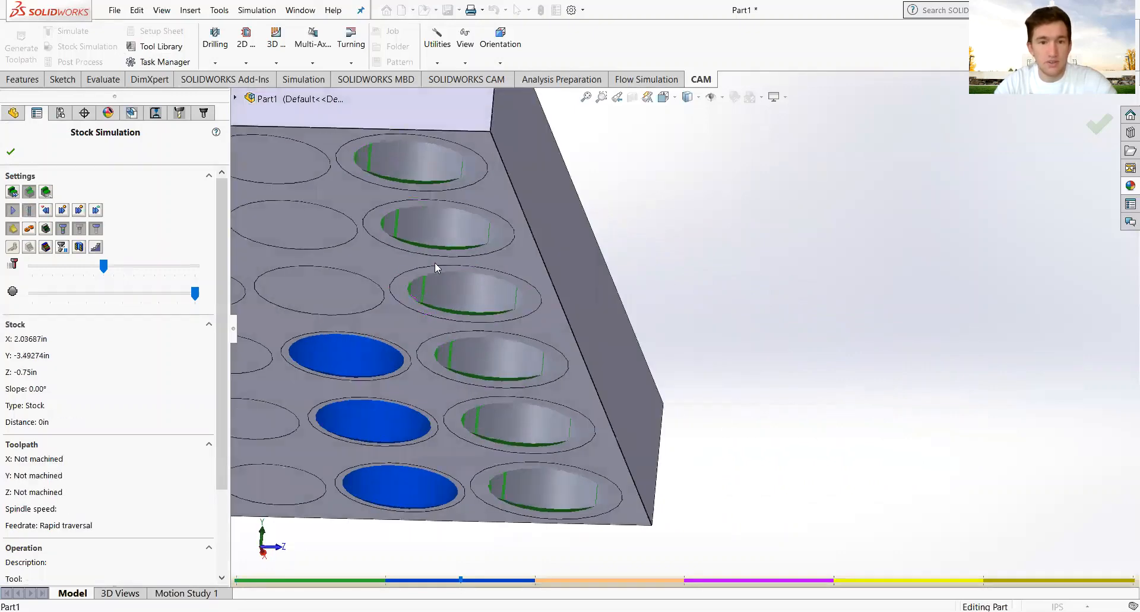
pyautogui.scroll(5, 331, 357)
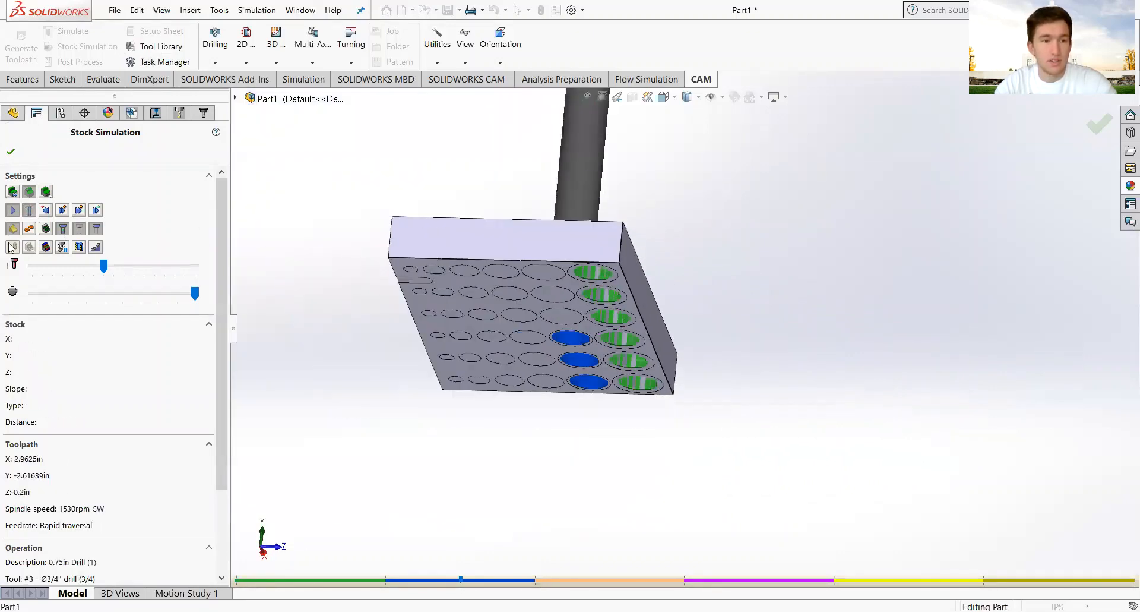
pyautogui.click(13, 211)
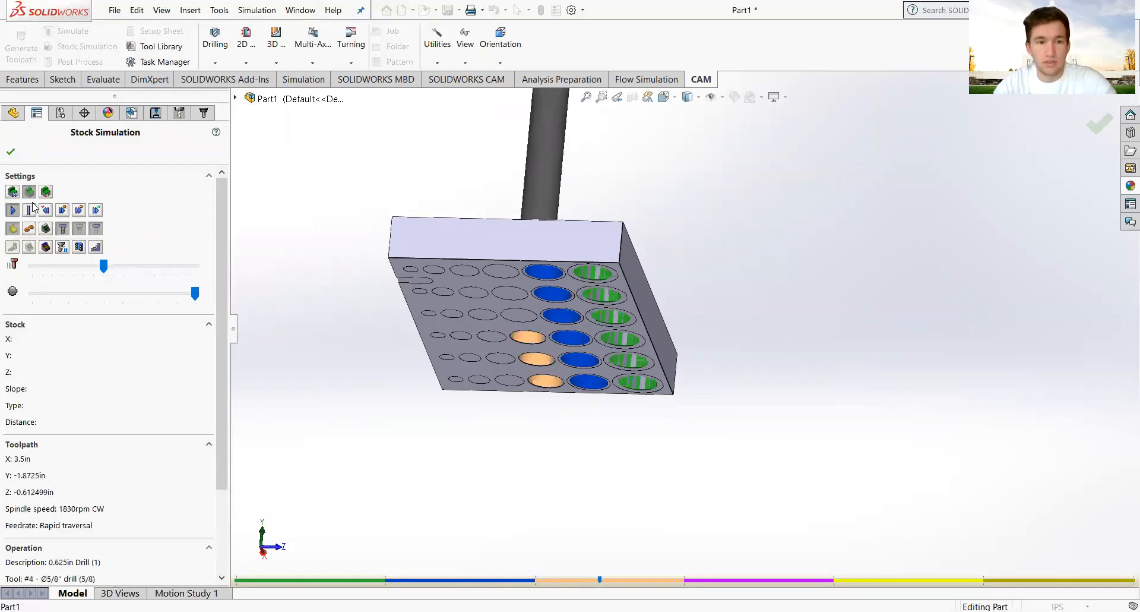
pyautogui.click(74, 267)
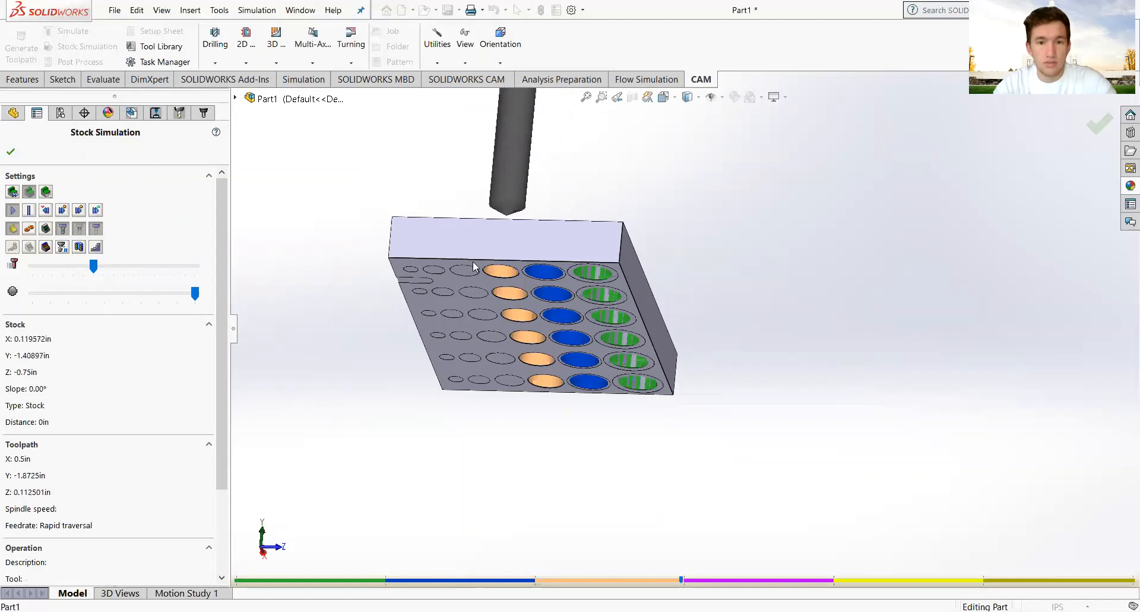
pyautogui.scroll(-6, 486, 303)
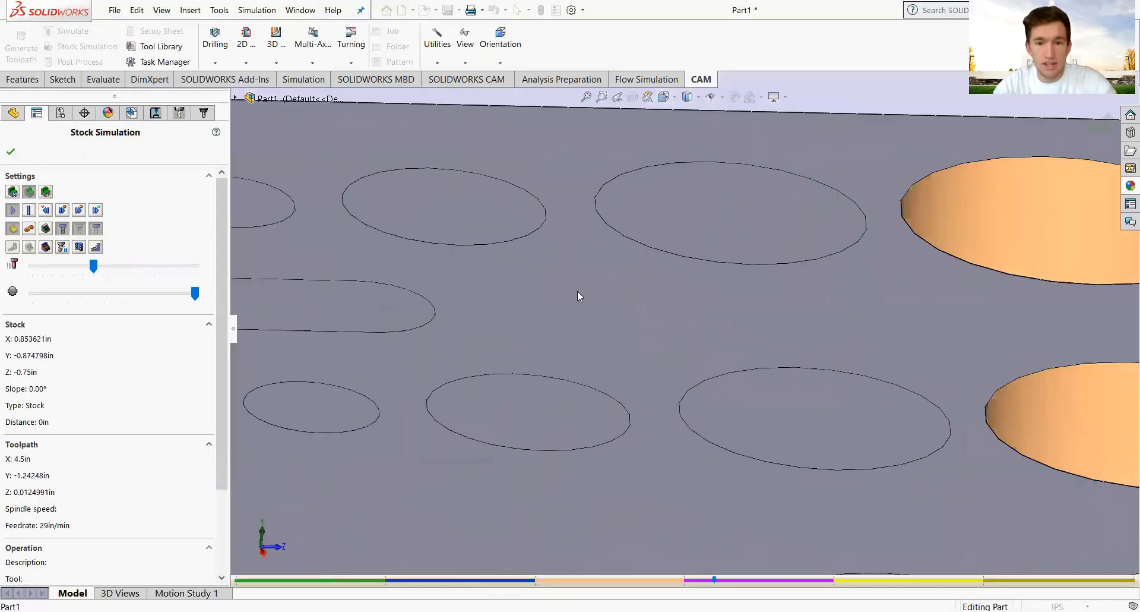
pyautogui.scroll(2, 578, 291)
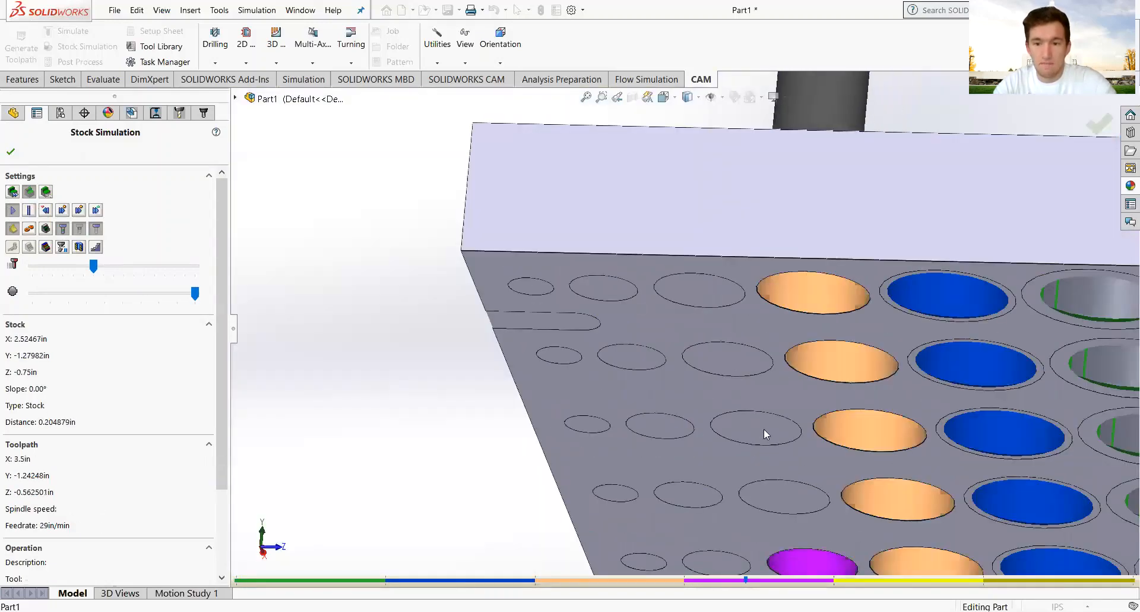
pyautogui.scroll(6, 710, 367)
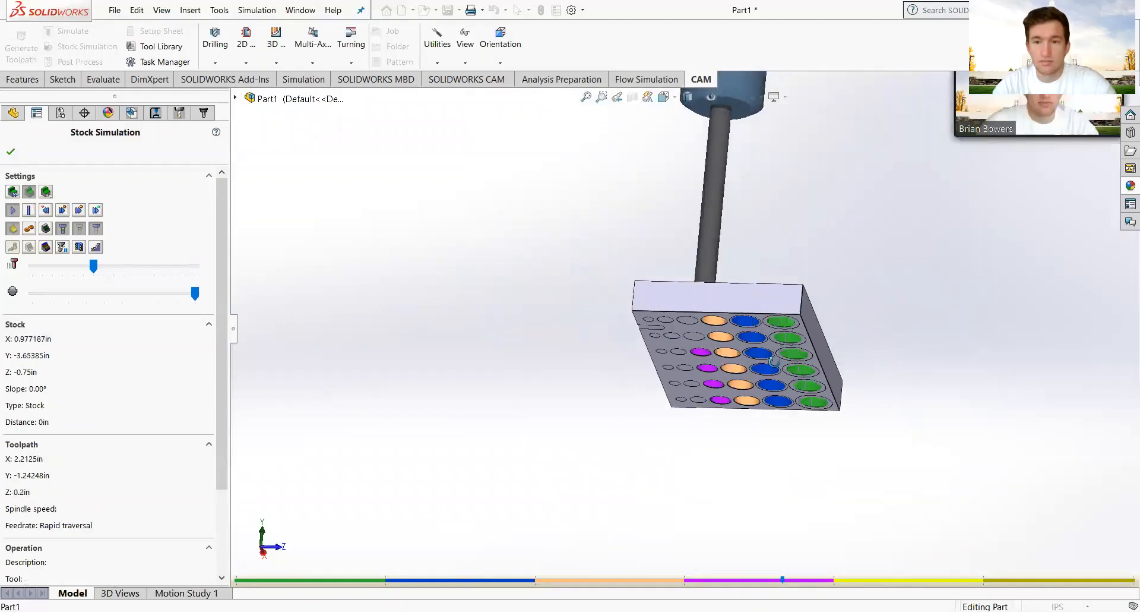
pyautogui.moveTo(781, 337); pyautogui.dragTo(682, 379, button='middle')
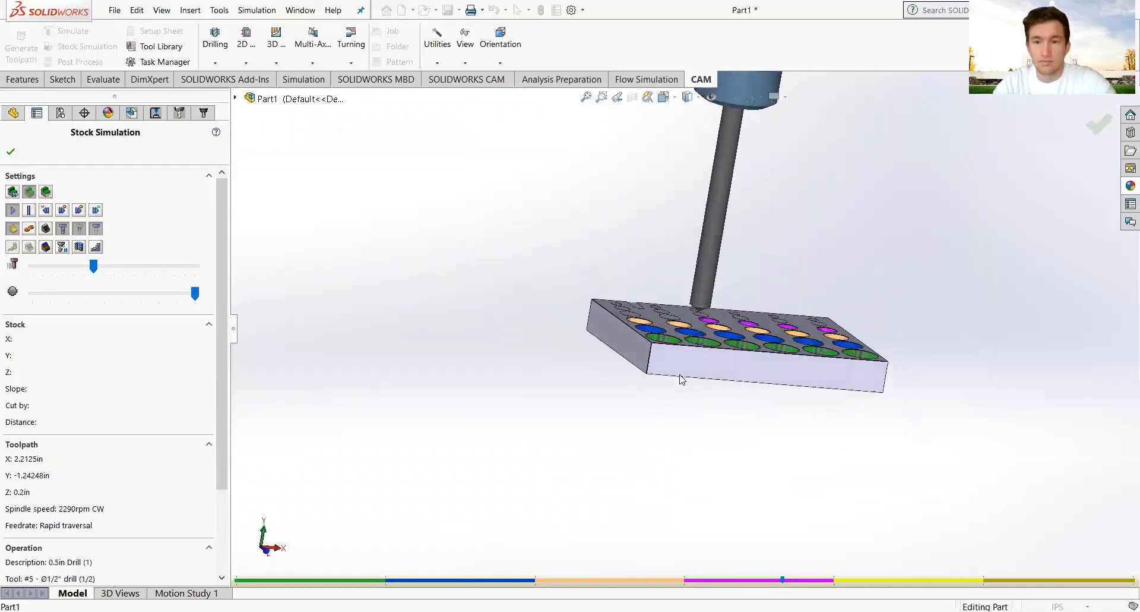
# Close the simulation, change Drill Wizard2's bottom offset to -0.3in, and regenerate the toolpaths.
pyautogui.click(11, 151)
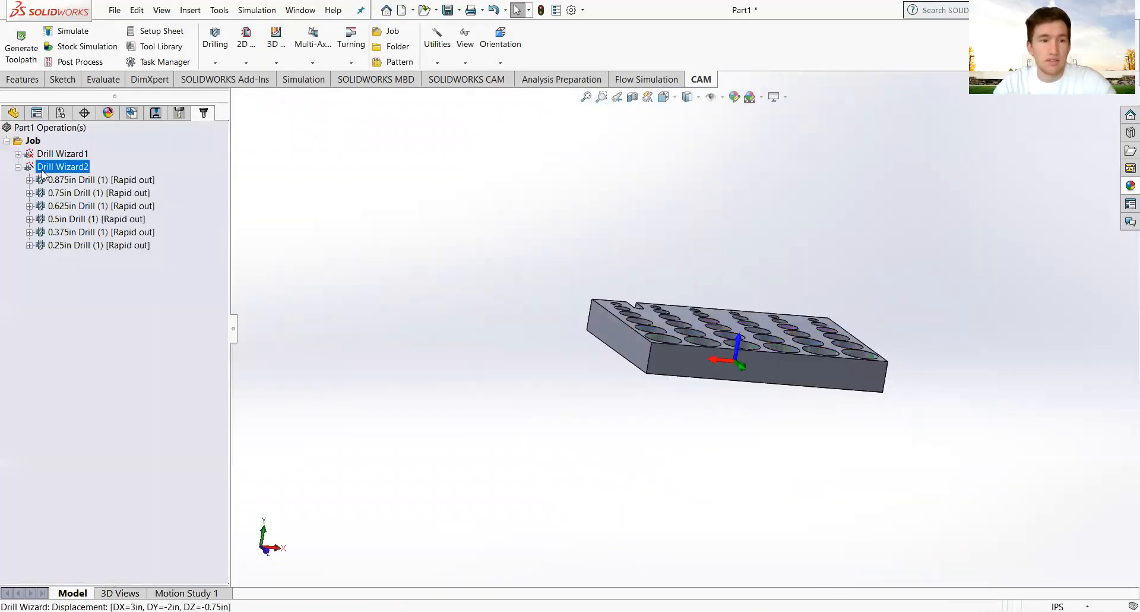
pyautogui.rightClick(41, 170)
pyautogui.click(67, 181)
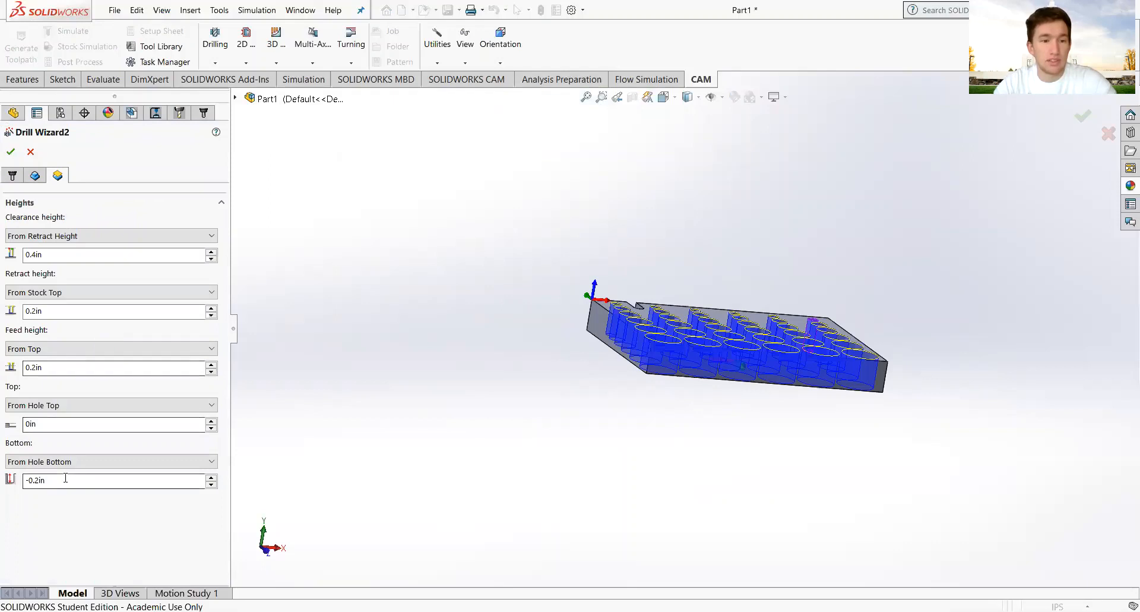
pyautogui.click(66, 478)
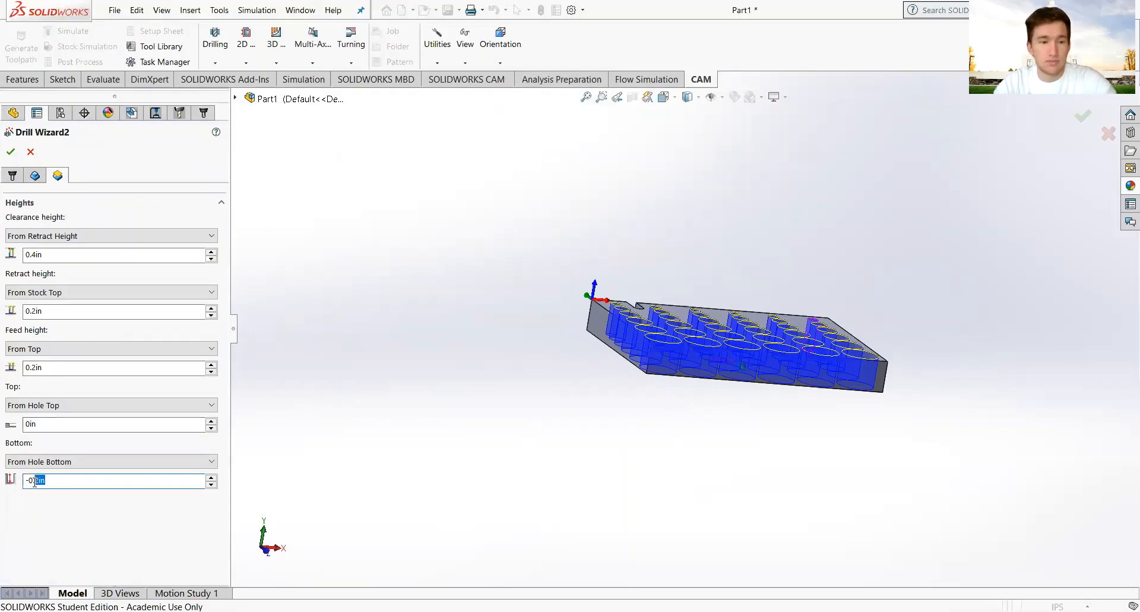
pyautogui.press('BackSpace')
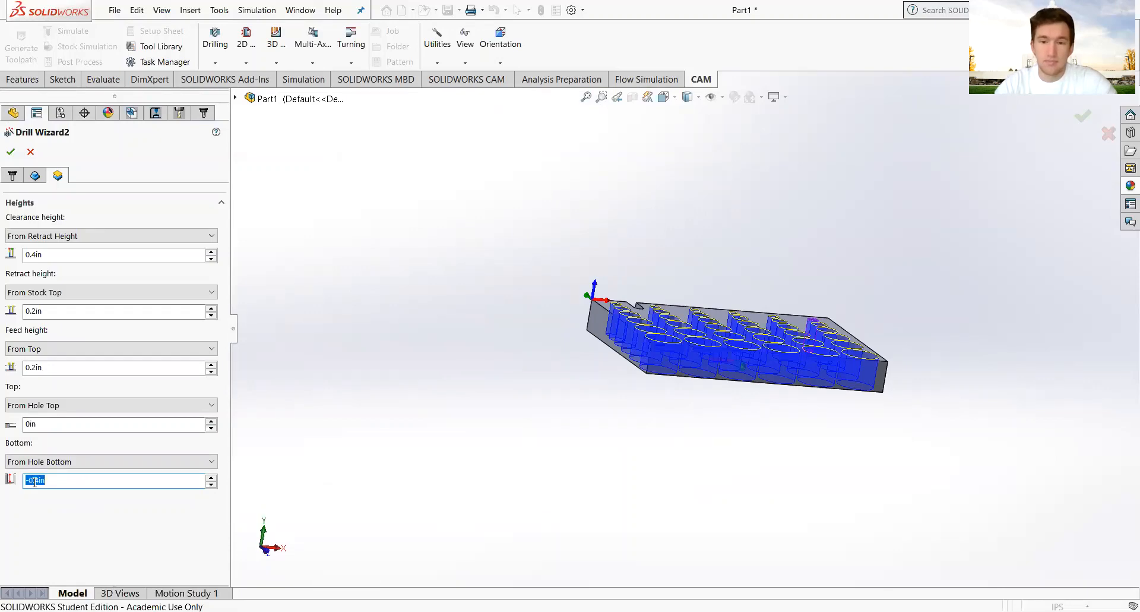
pyautogui.click(10, 151)
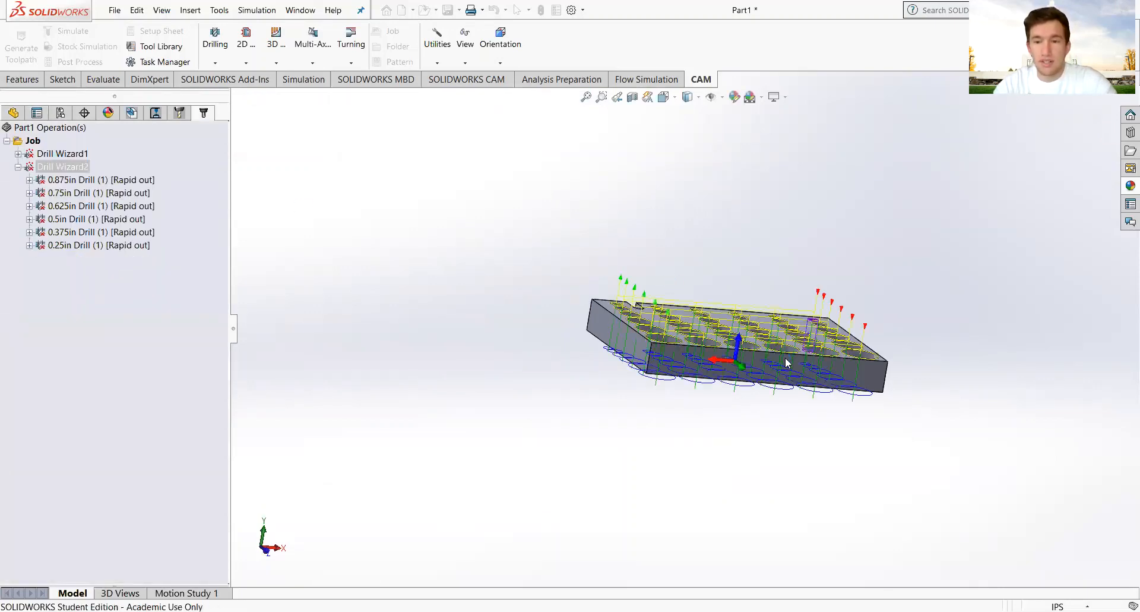
pyautogui.moveTo(790, 359); pyautogui.dragTo(787, 278, button='middle')
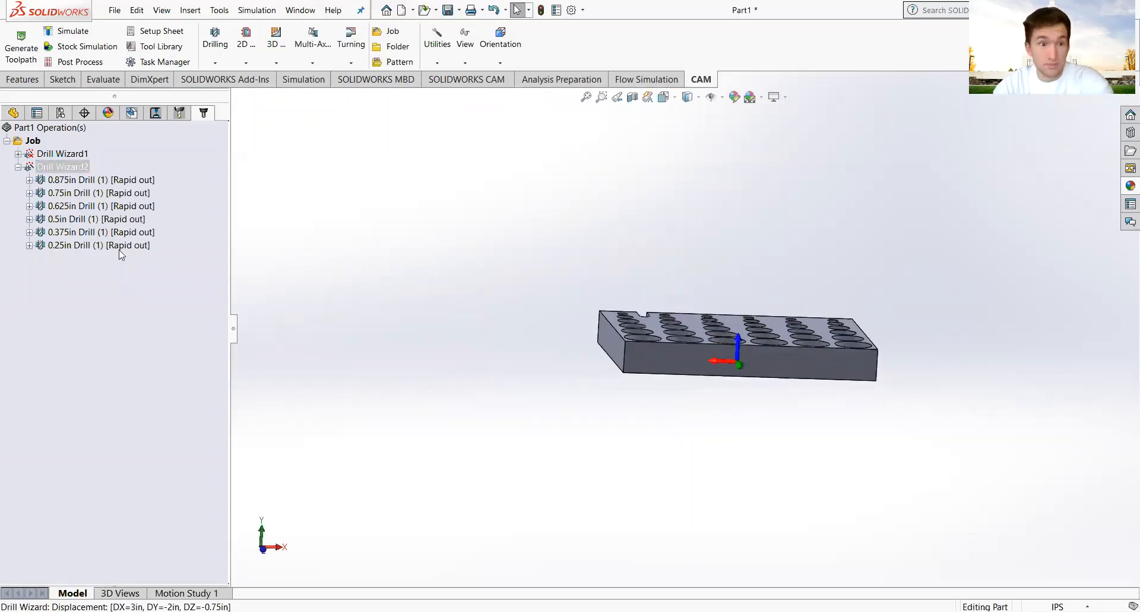
pyautogui.click(98, 182)
pyautogui.moveTo(776, 359); pyautogui.dragTo(762, 368, button='middle')
pyautogui.scroll(-4, 762, 368)
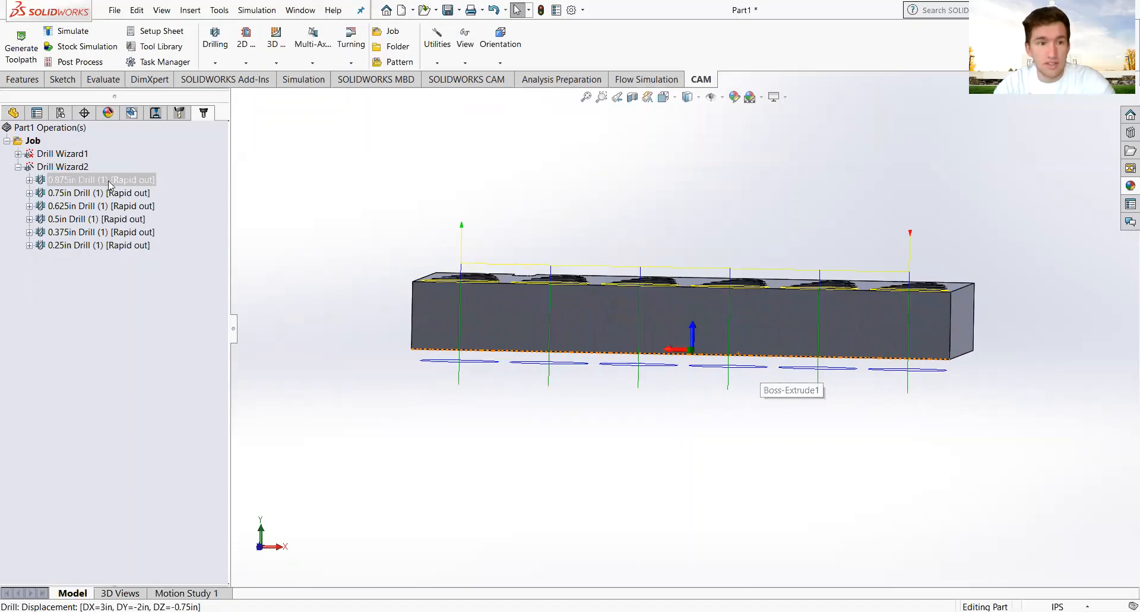
pyautogui.scroll(-5, 748, 369)
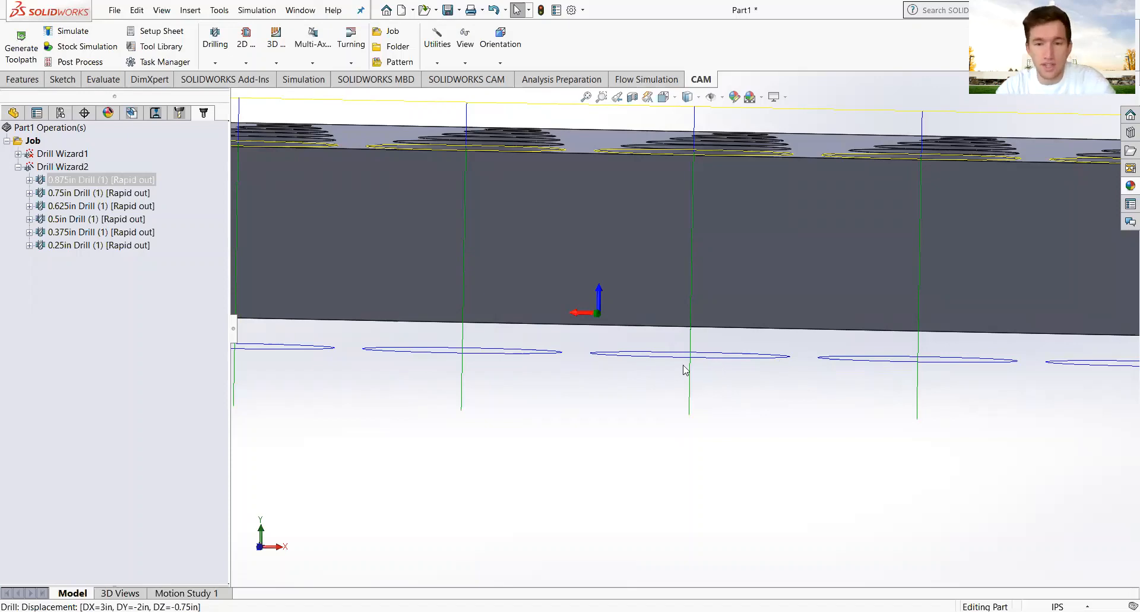
pyautogui.moveTo(635, 351); pyautogui.dragTo(625, 360, button='middle')
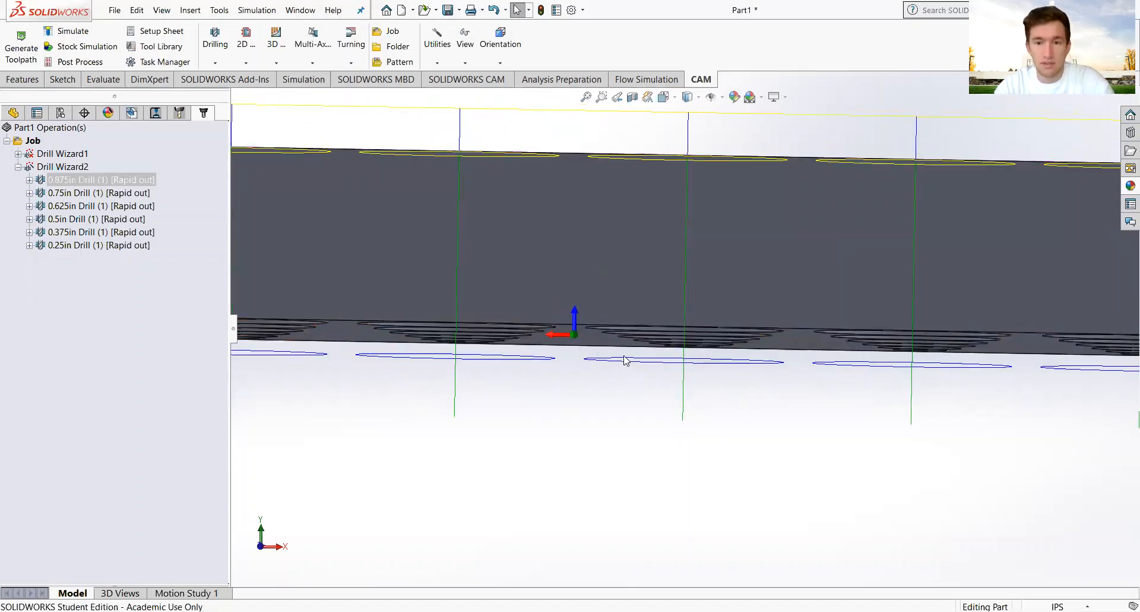
pyautogui.click(111, 244)
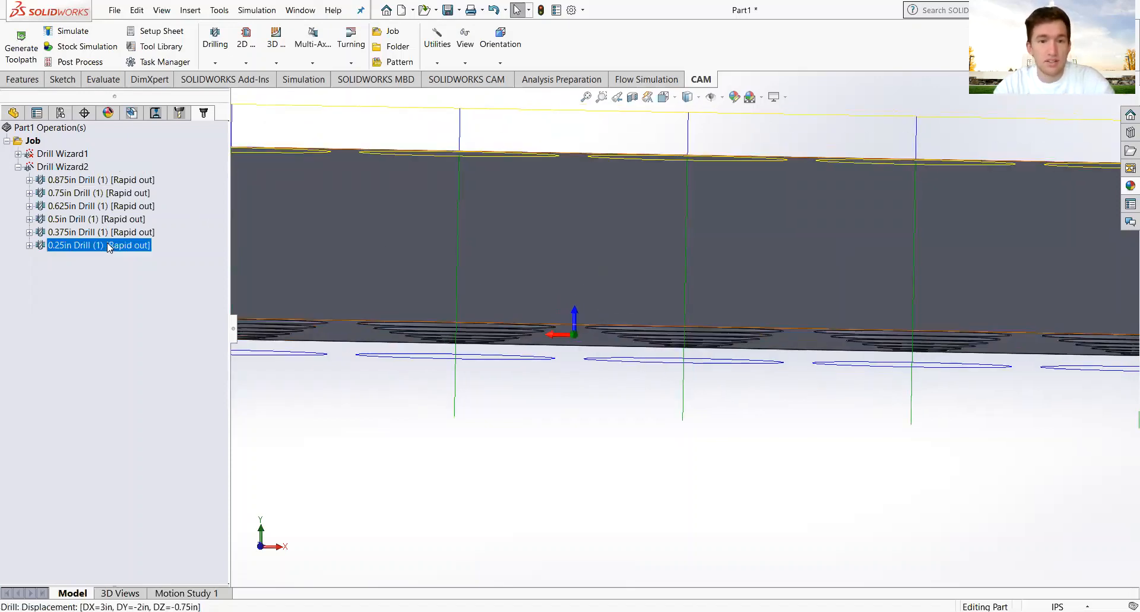
pyautogui.moveTo(682, 377); pyautogui.dragTo(687, 374, button='middle')
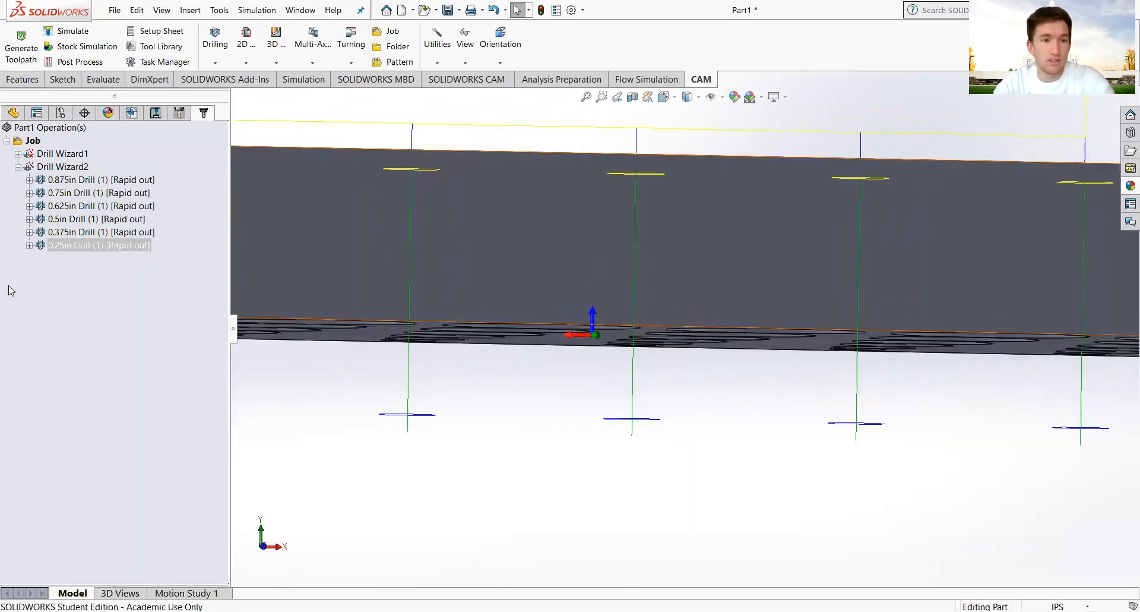
pyautogui.click(95, 314)
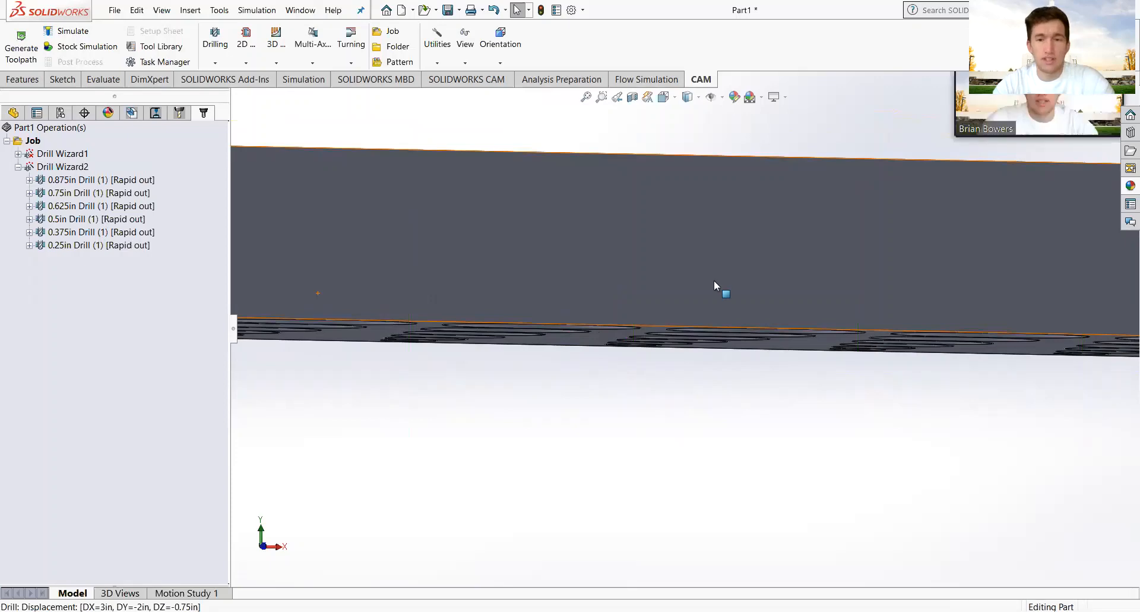
pyautogui.moveTo(718, 290); pyautogui.dragTo(591, 247, button='middle')
pyautogui.scroll(-2, 591, 247)
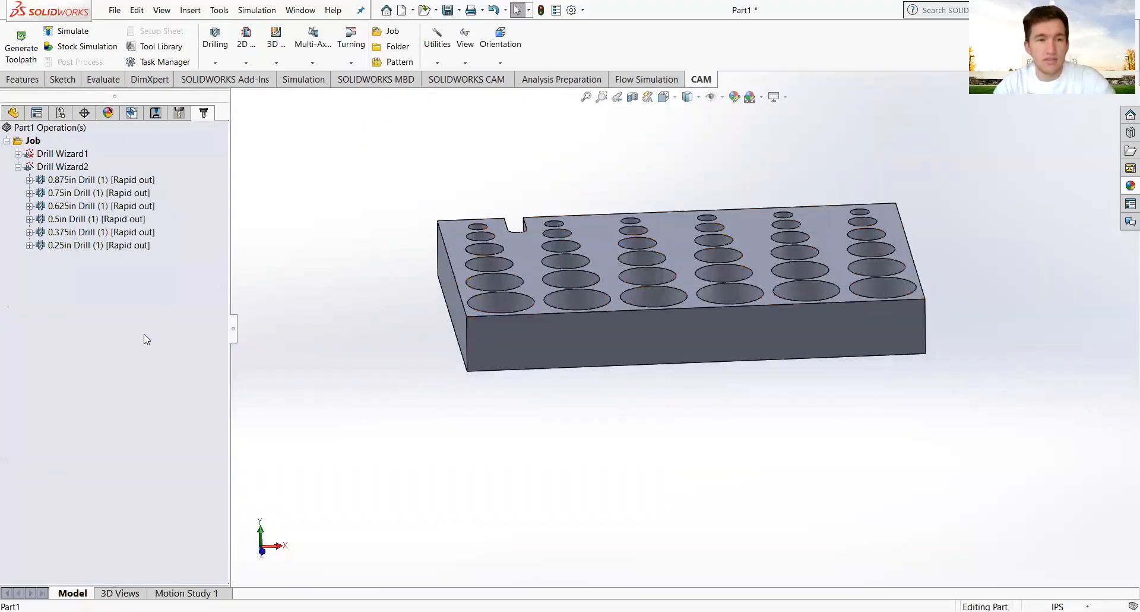
# Add a new Drill operation, Drill31, to the Job.
pyautogui.click(34, 141)
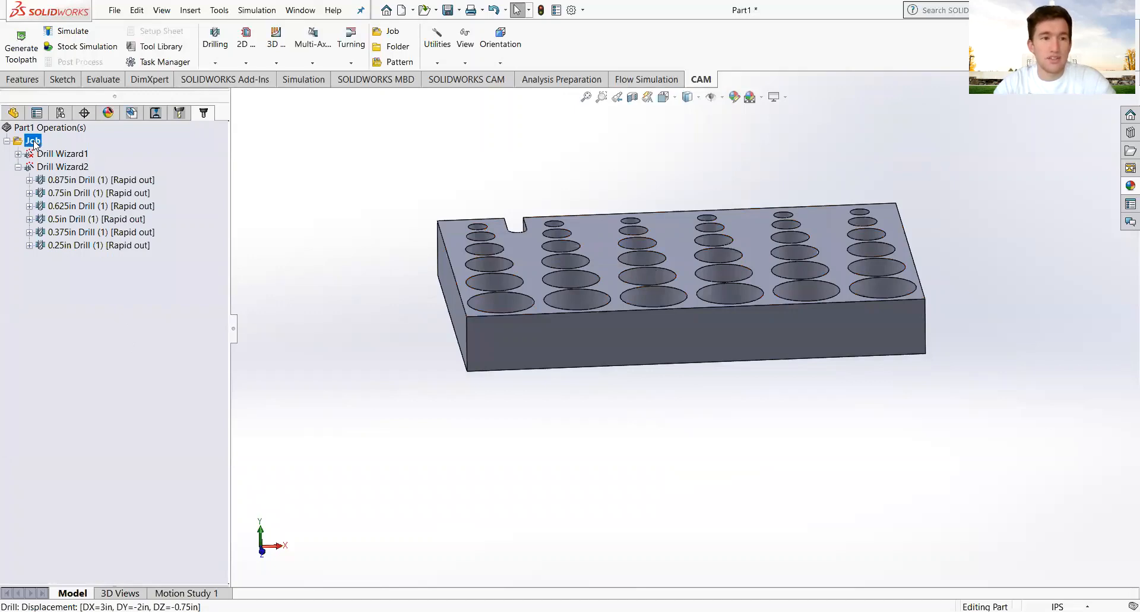
pyautogui.click(215, 62)
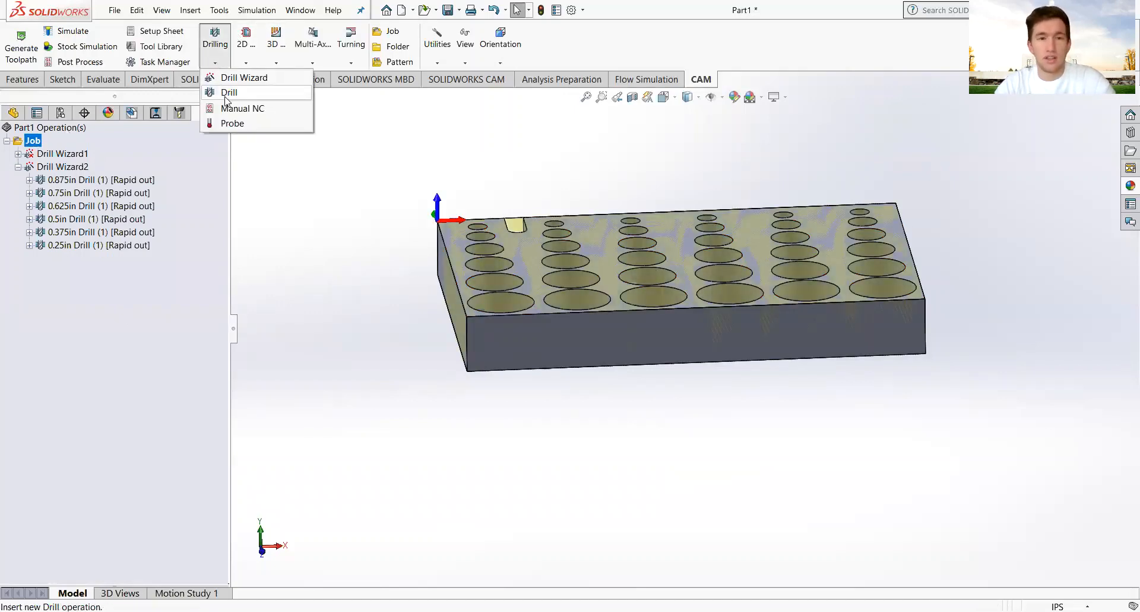
pyautogui.click(229, 93)
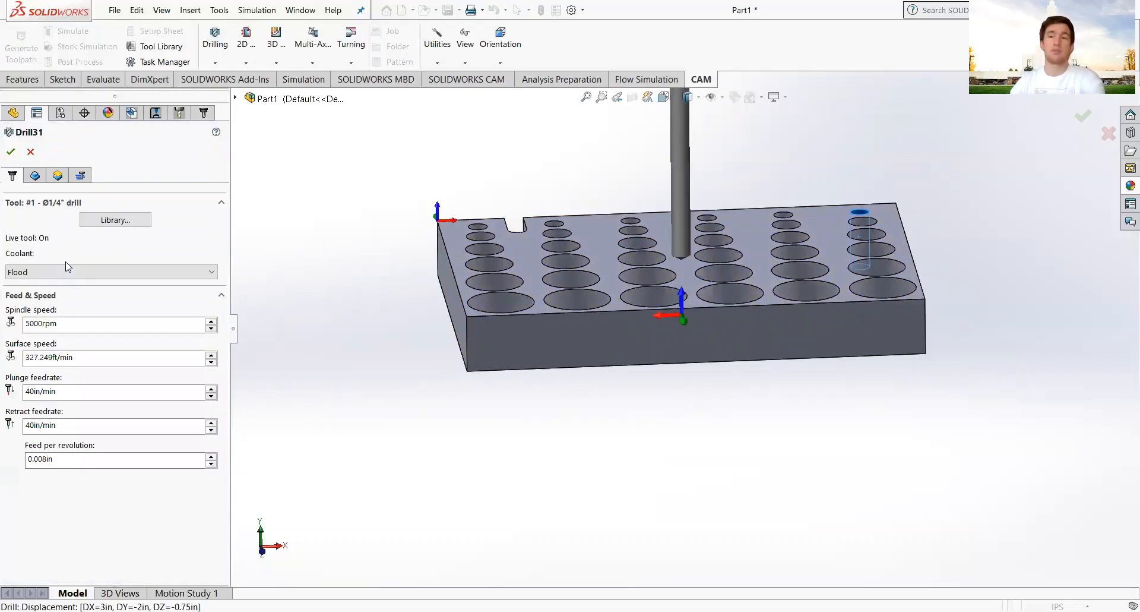
# Assign the Ø1/4" #3 center drill from the library's Center Drill category.
pyautogui.click(93, 223)
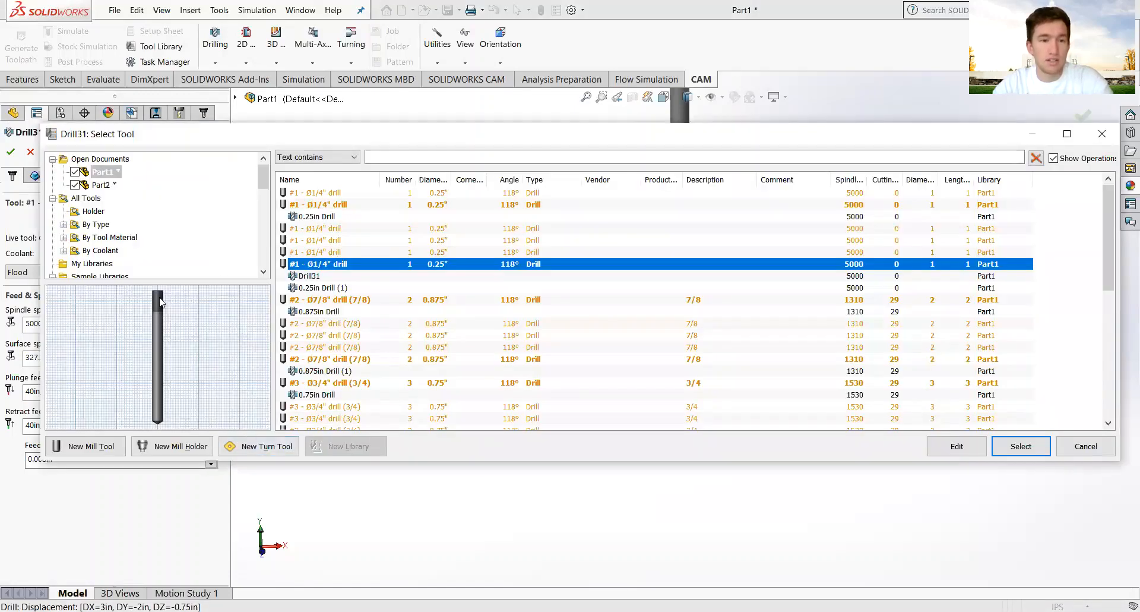
pyautogui.click(63, 225)
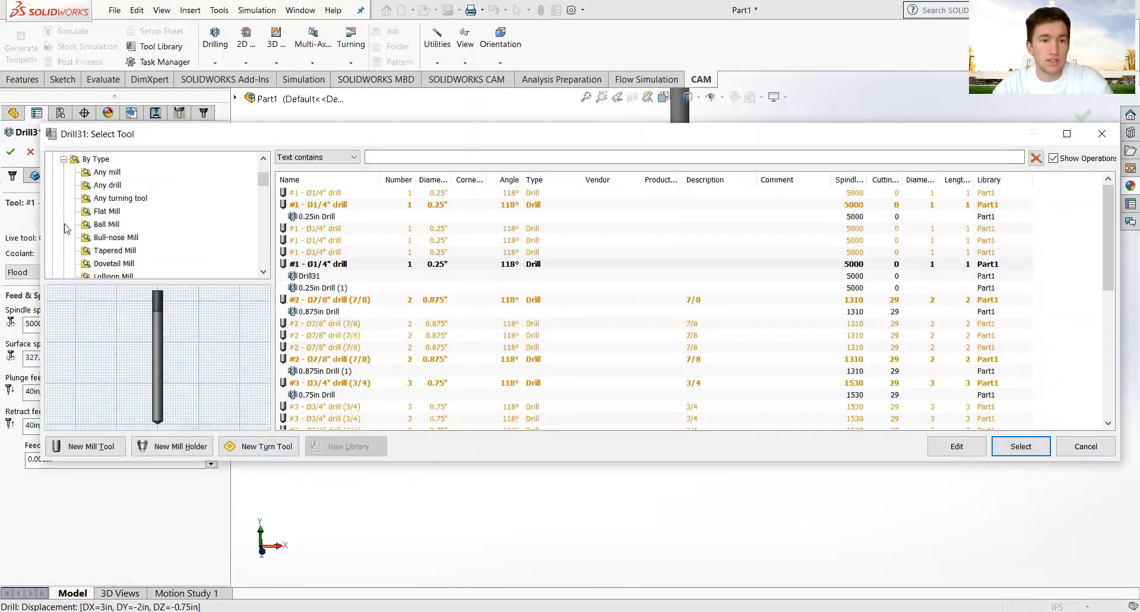
pyautogui.scroll(-2, 105, 202)
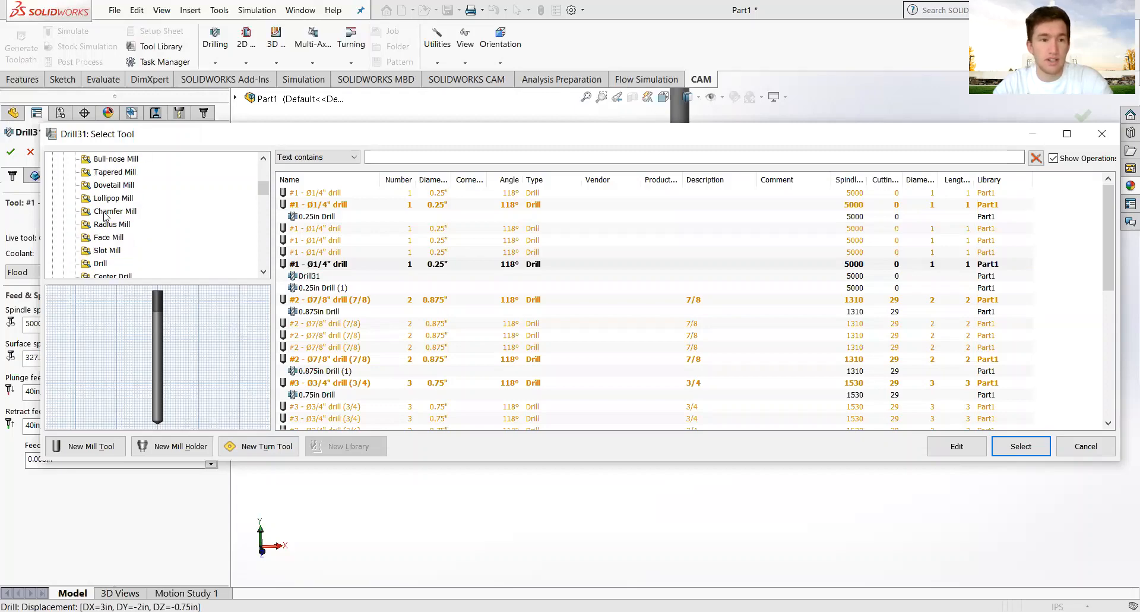
pyautogui.scroll(-3, 105, 243)
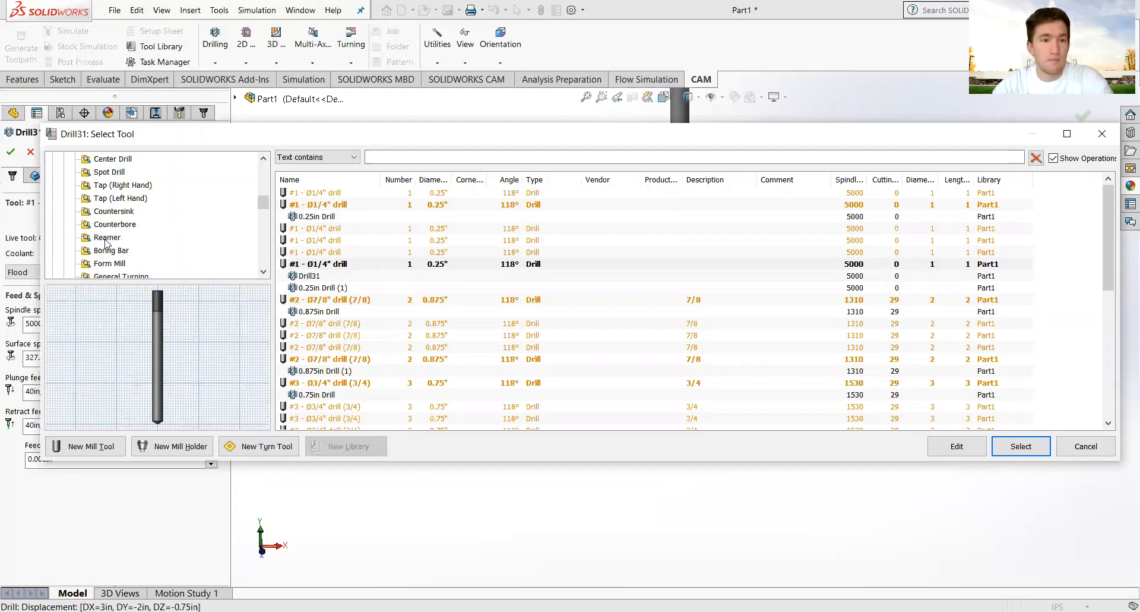
pyautogui.click(112, 160)
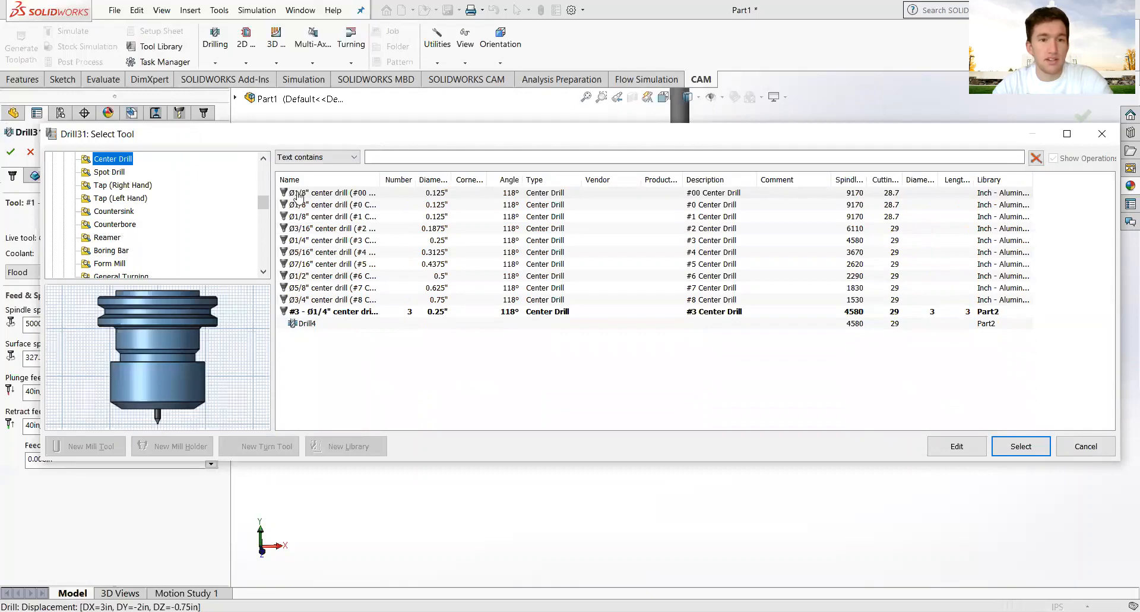
pyautogui.click(354, 243)
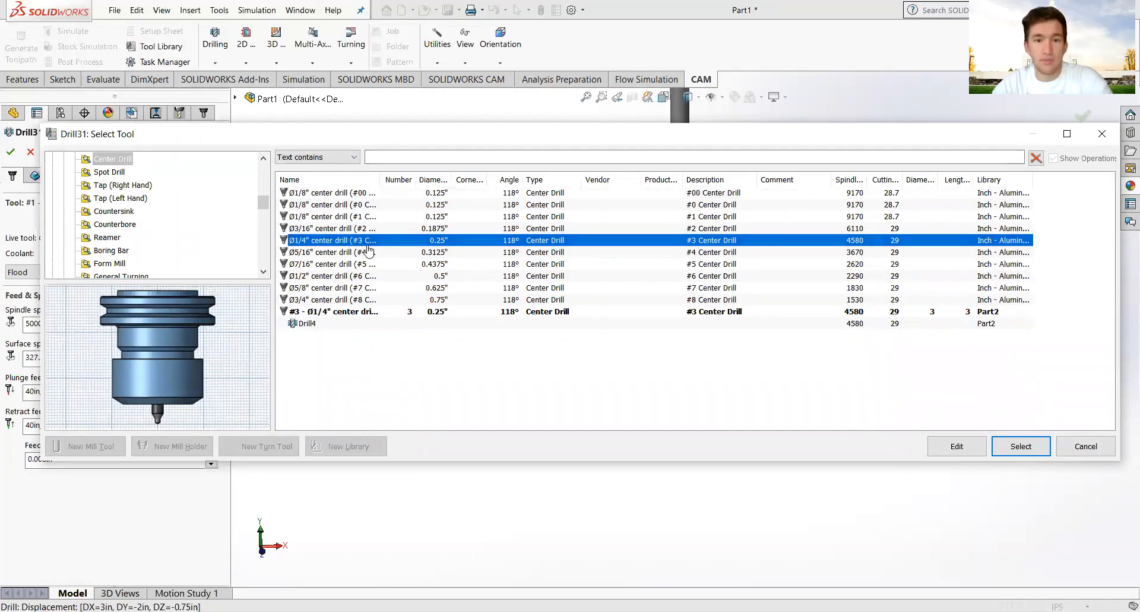
pyautogui.click(1024, 451)
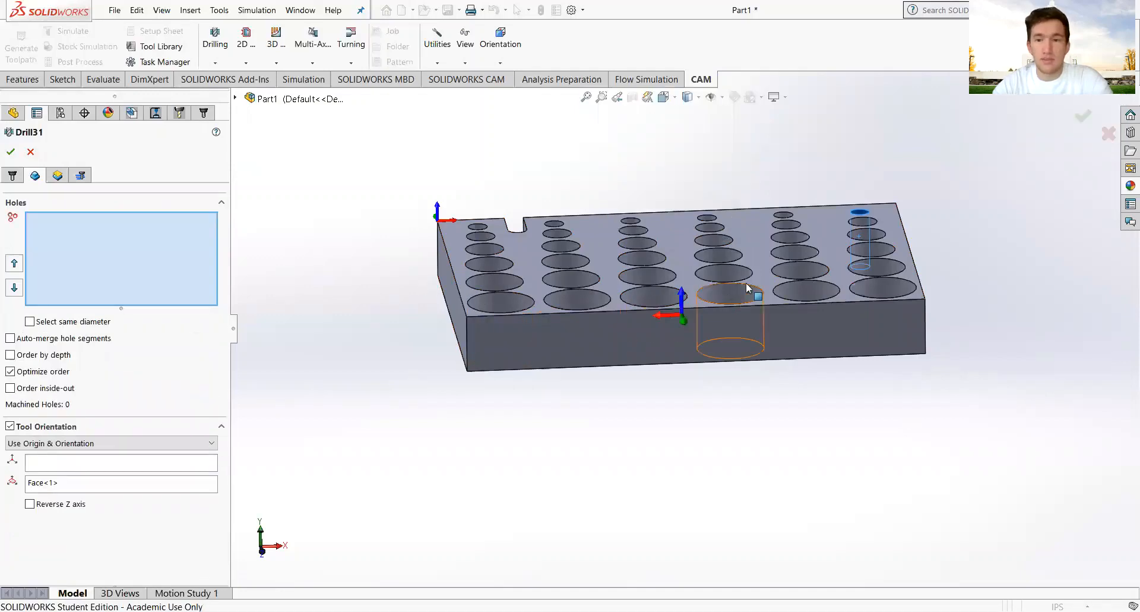
# Add the undrilled holes in columns 4, 5 and 6 to Drill31.
pyautogui.scroll(-4, 810, 222)
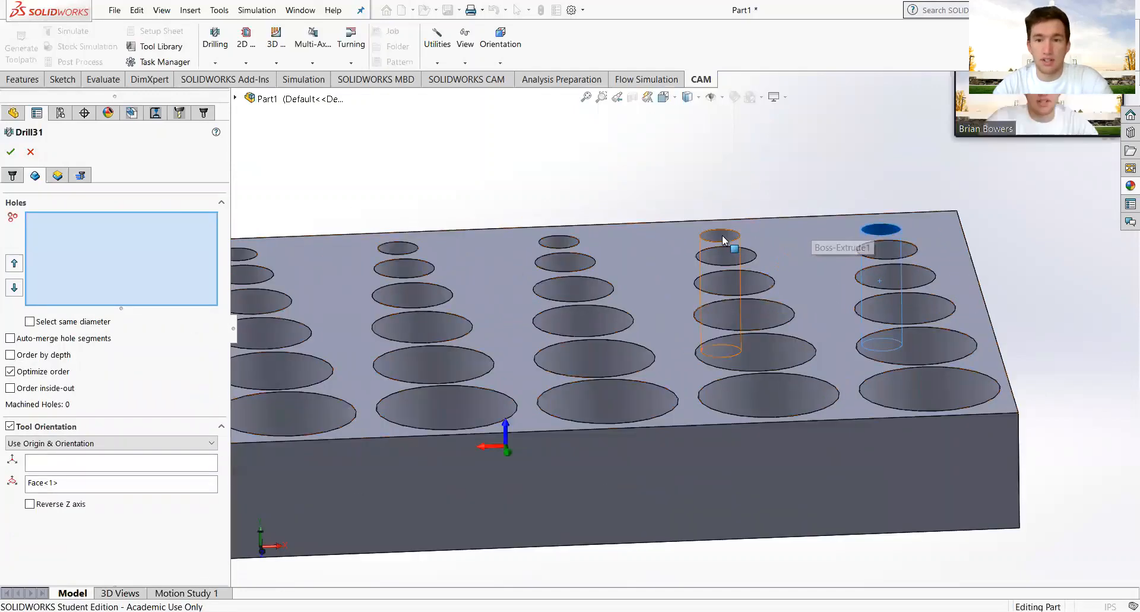
pyautogui.click(723, 236)
pyautogui.click(880, 230)
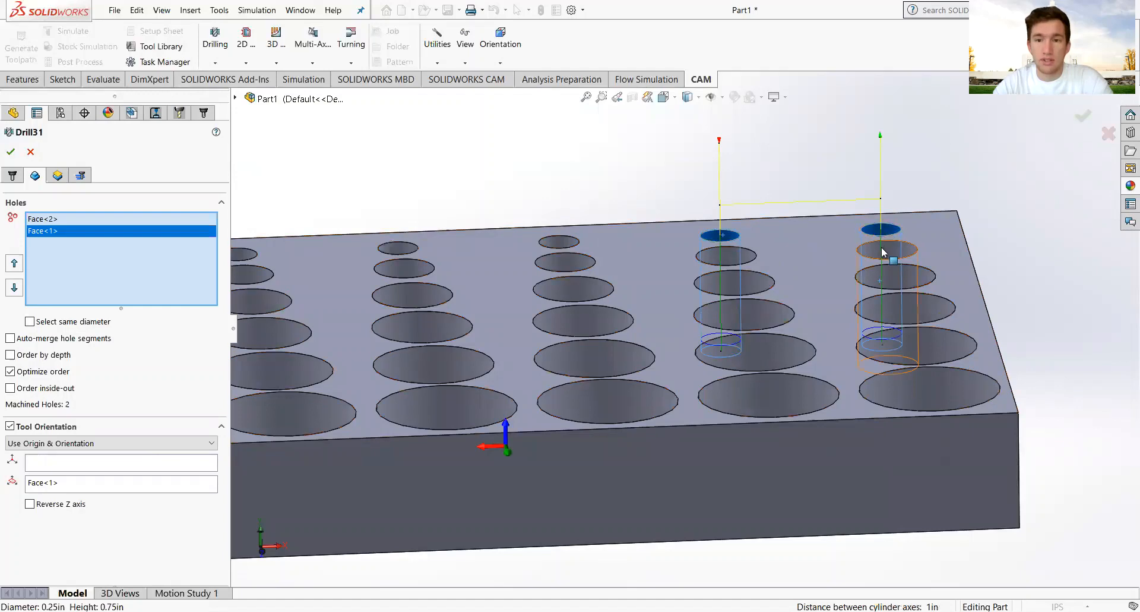
pyautogui.click(884, 251)
pyautogui.scroll(4, 812, 345)
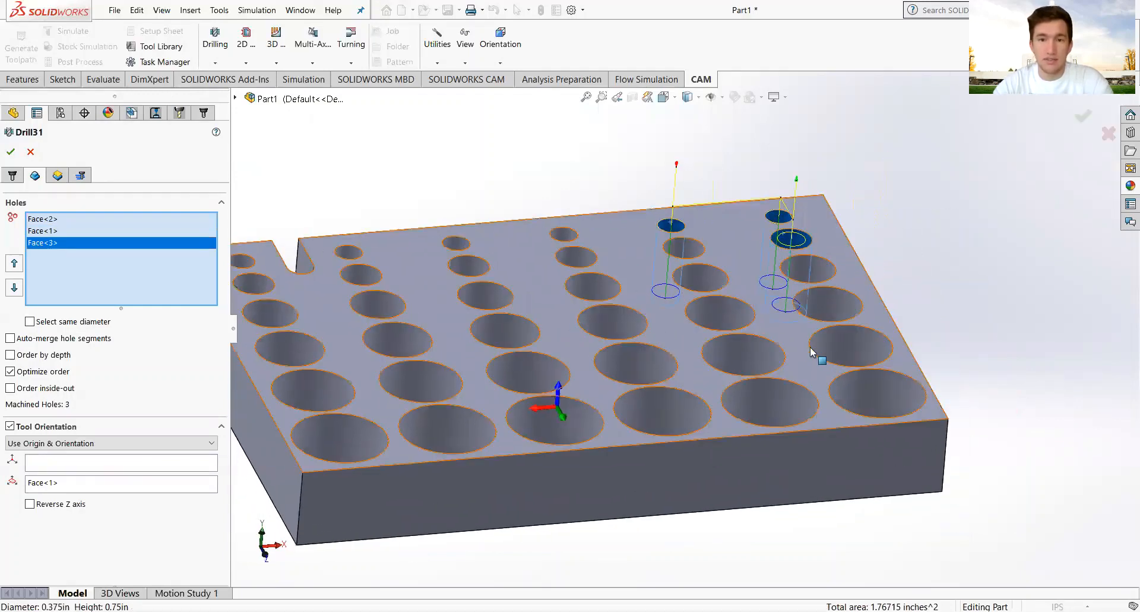
pyautogui.scroll(2, 811, 351)
pyautogui.click(796, 313)
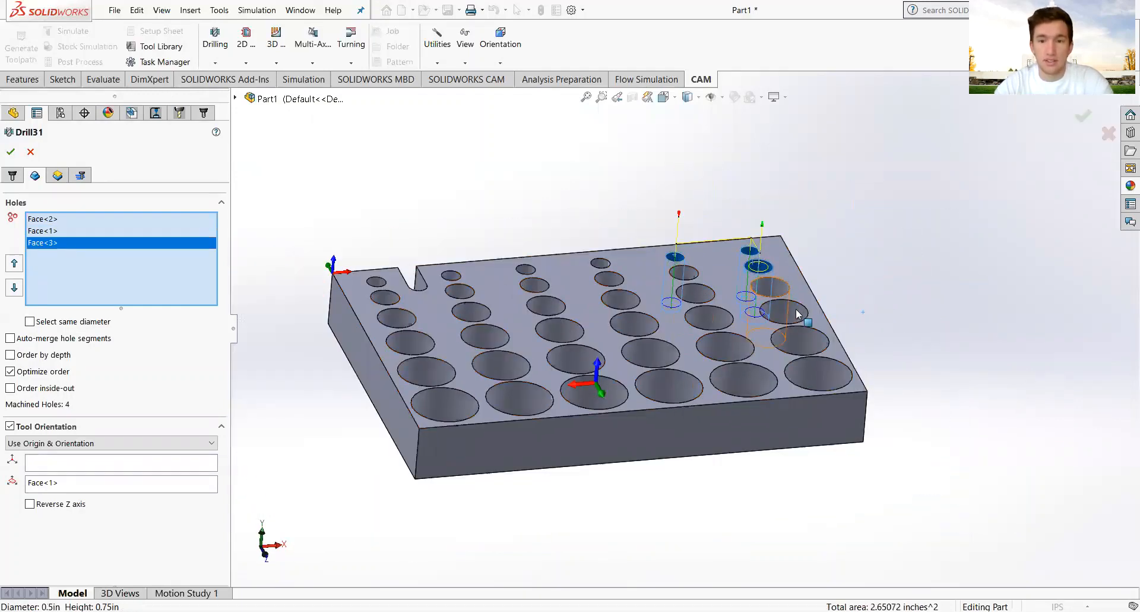
pyautogui.click(785, 311)
pyautogui.click(800, 340)
pyautogui.click(818, 373)
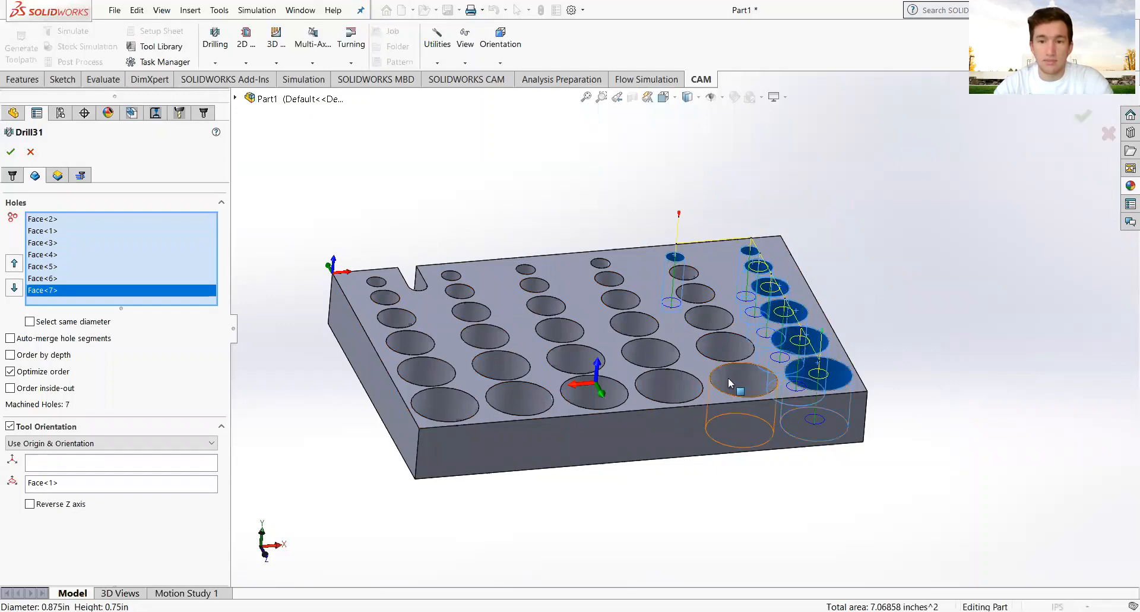
pyautogui.click(732, 382)
pyautogui.click(724, 344)
pyautogui.click(709, 317)
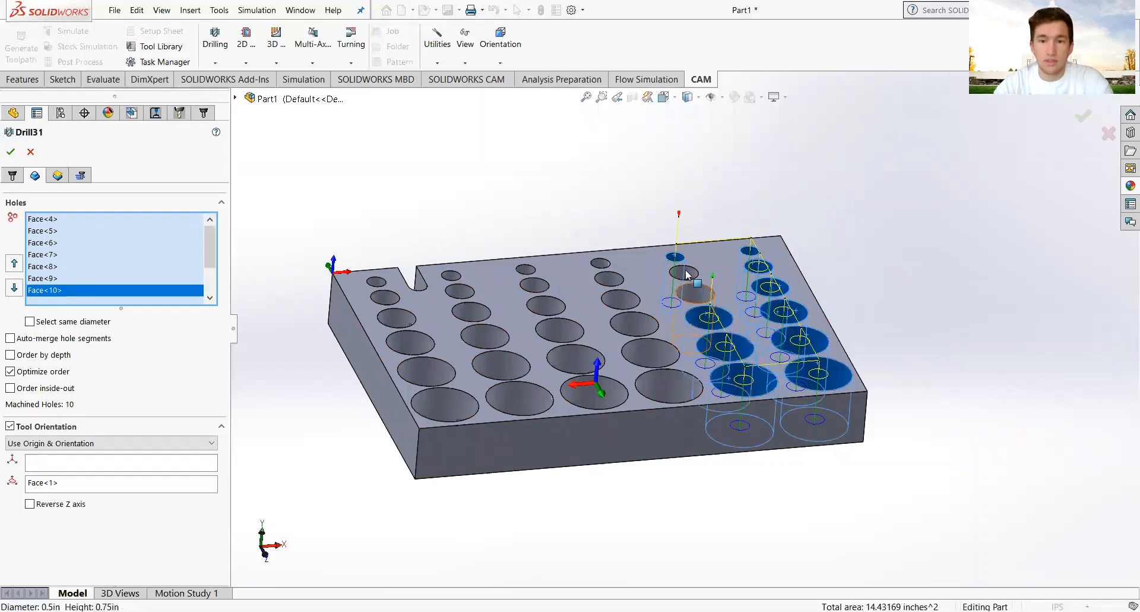
pyautogui.click(687, 274)
pyautogui.click(683, 270)
# Add the remaining column-4 and column-3 holes to Drill31.
pyautogui.click(601, 265)
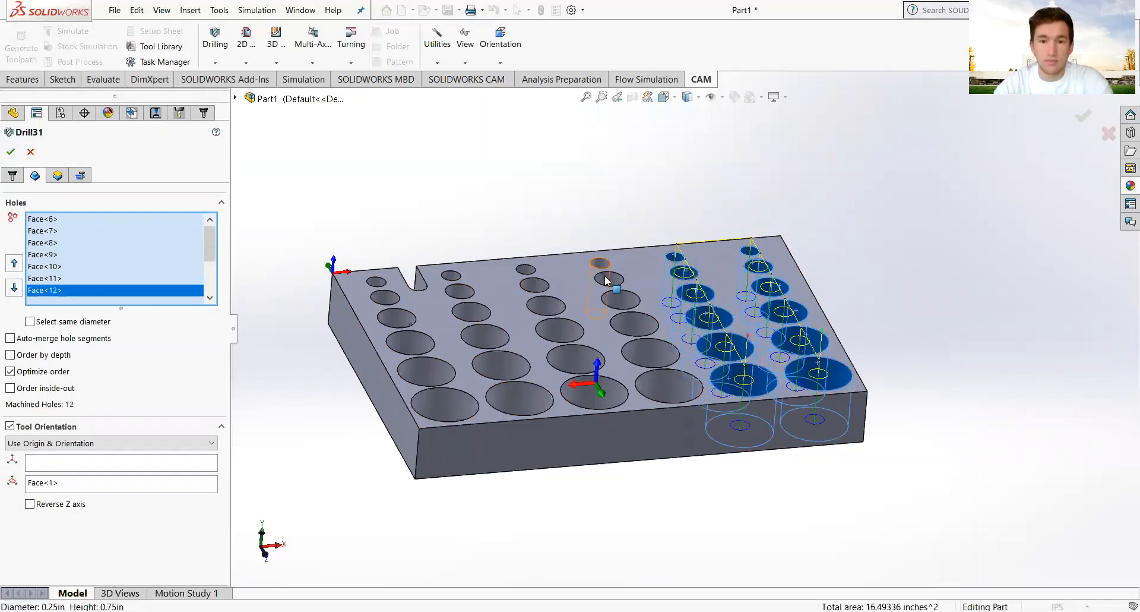
pyautogui.click(609, 278)
pyautogui.click(644, 335)
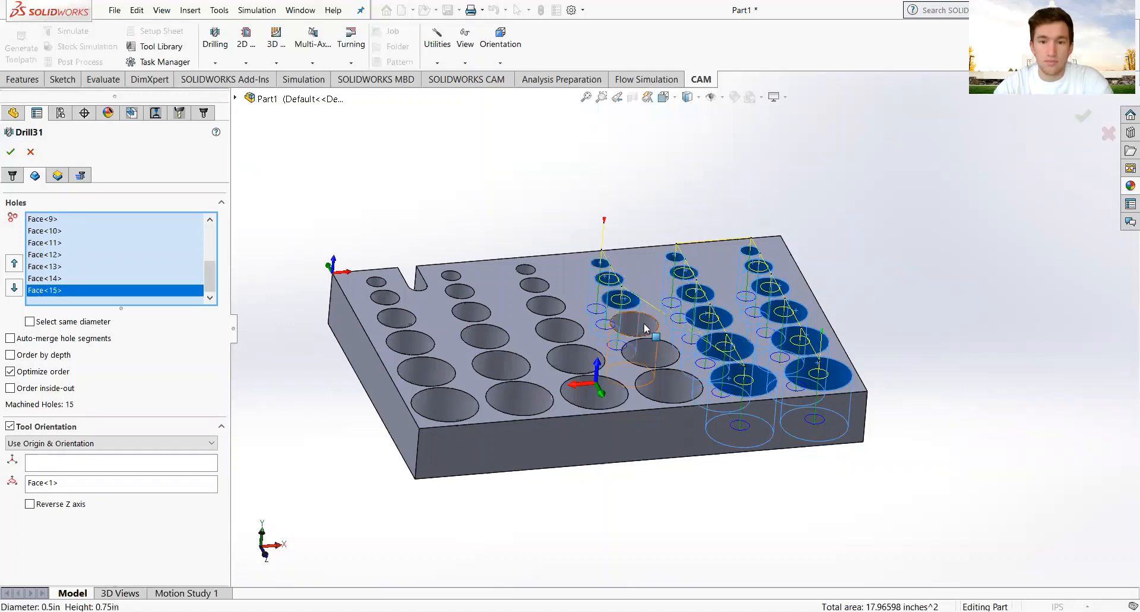
pyautogui.click(647, 347)
pyautogui.click(659, 374)
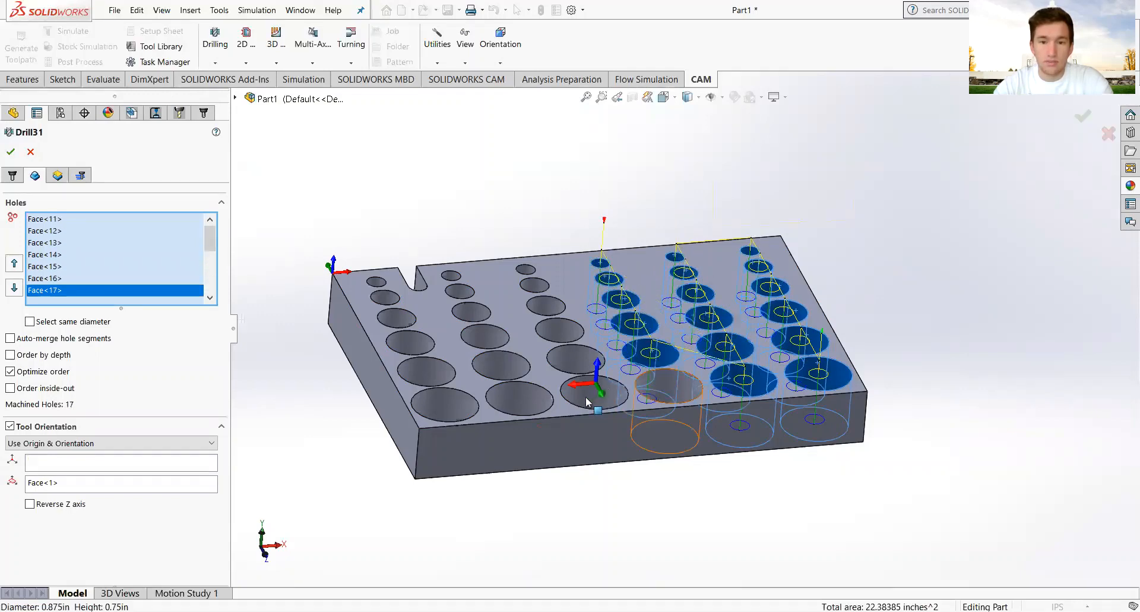
pyautogui.click(602, 394)
pyautogui.click(586, 367)
pyautogui.click(575, 360)
pyautogui.click(561, 329)
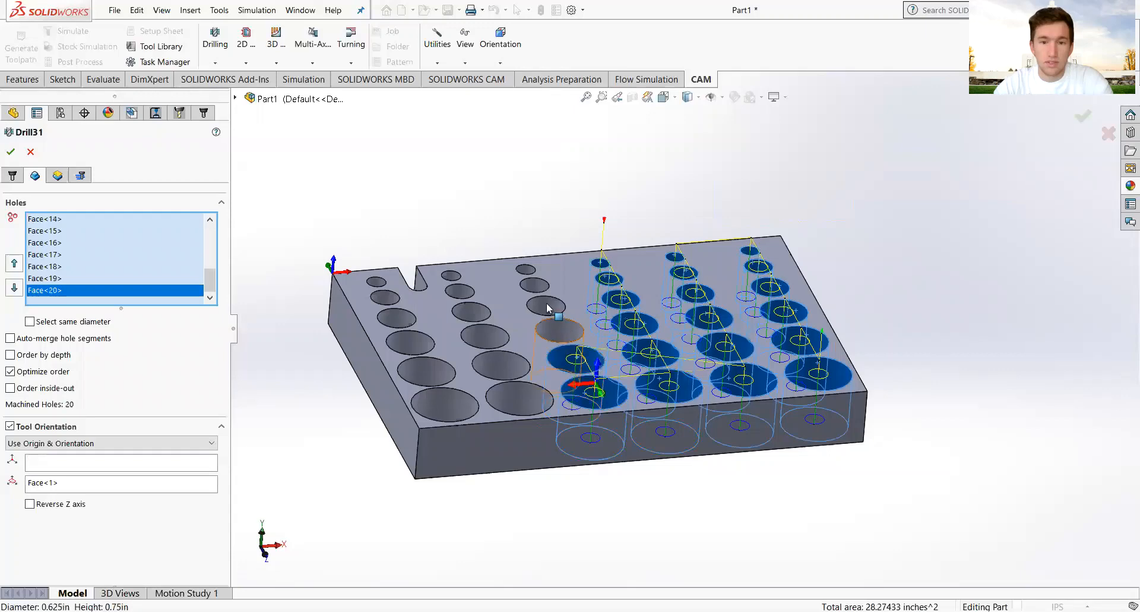
pyautogui.click(546, 306)
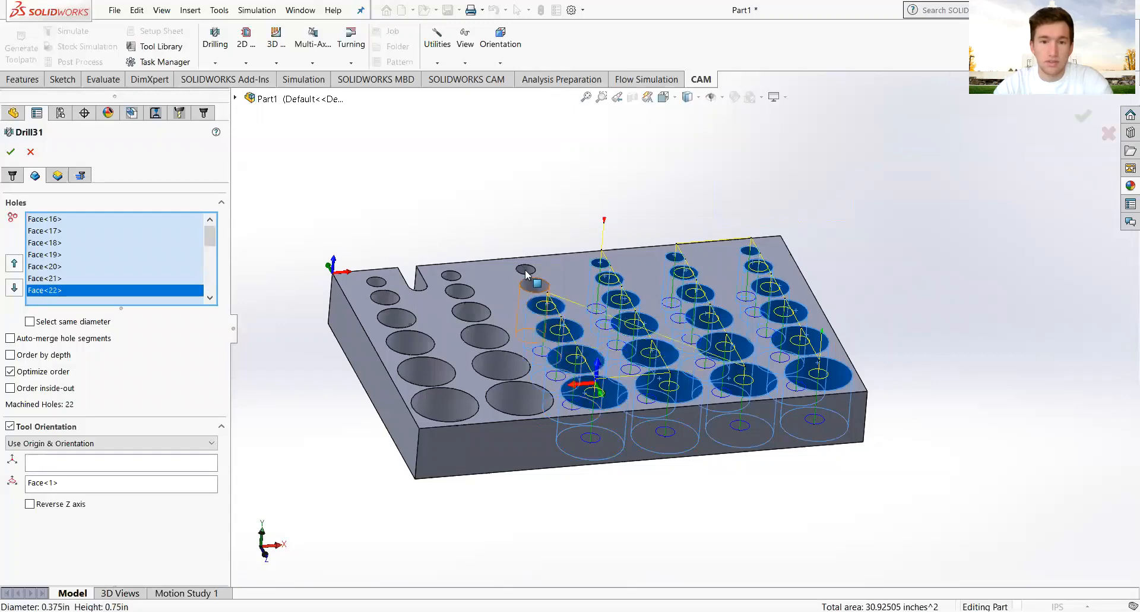
pyautogui.click(526, 275)
# Pick the small hole and the last undrilled holes so Machined Holes reads 36.
pyautogui.scroll(-1, 478, 281)
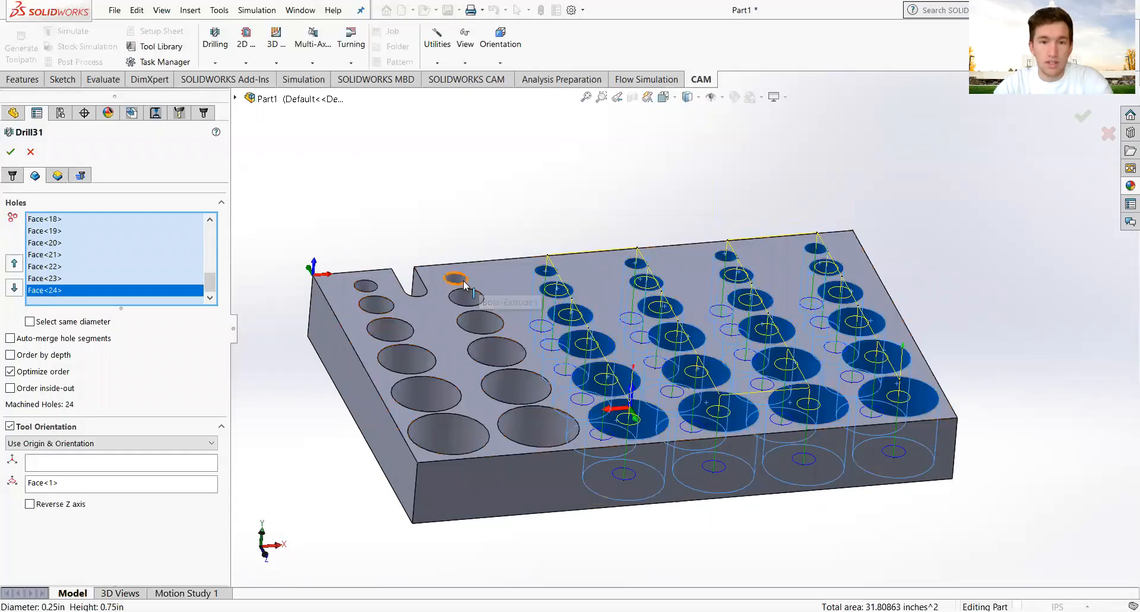
pyautogui.click(466, 284)
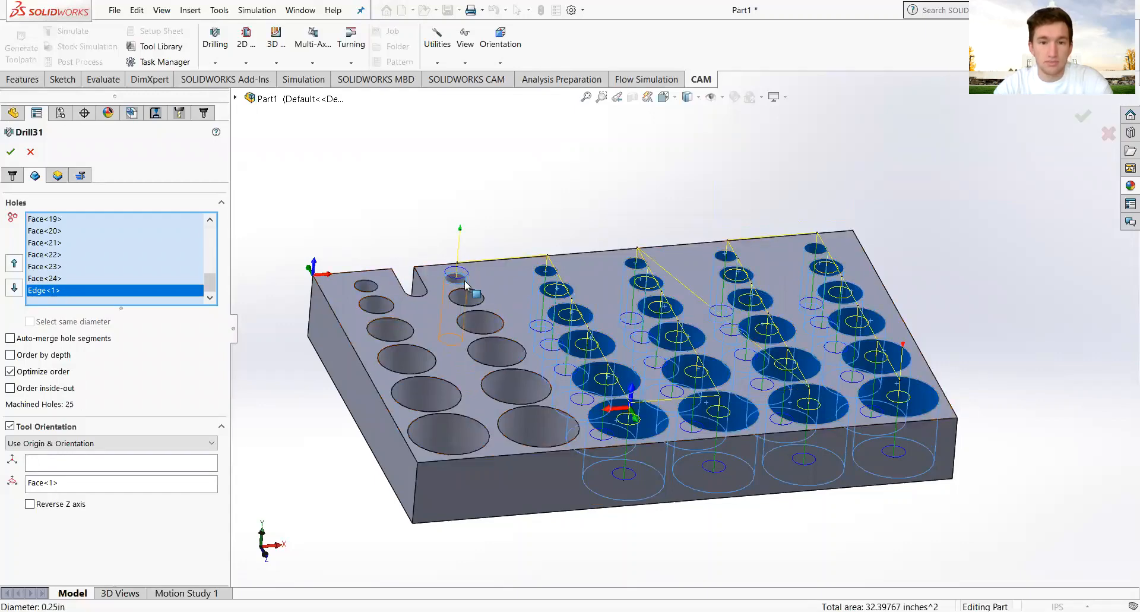
pyautogui.scroll(-1, 477, 297)
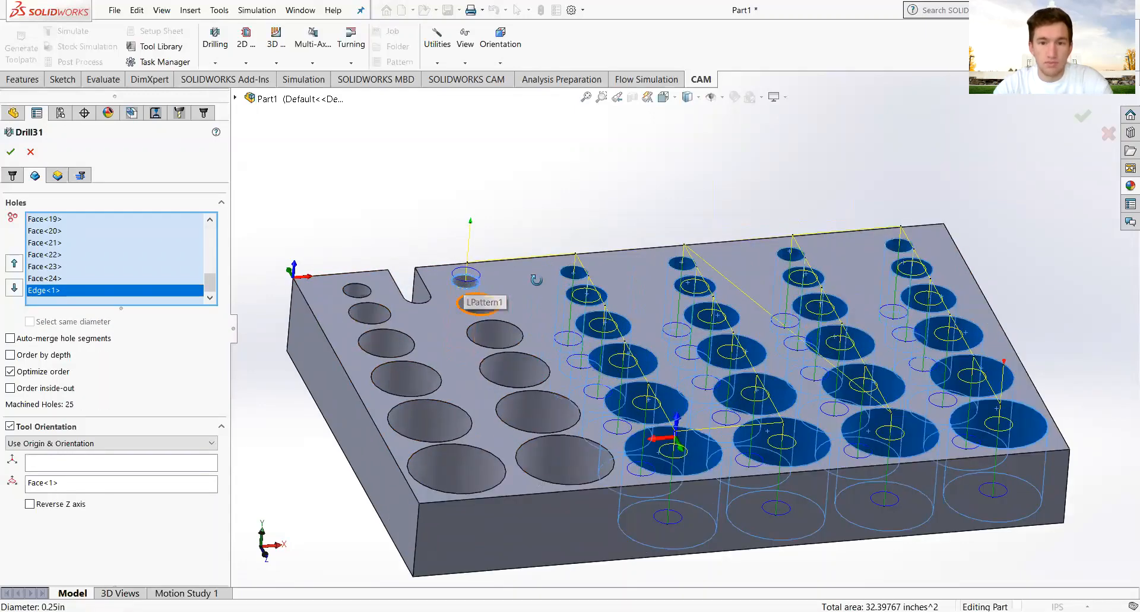
pyautogui.moveTo(536, 279); pyautogui.dragTo(550, 319, button='middle')
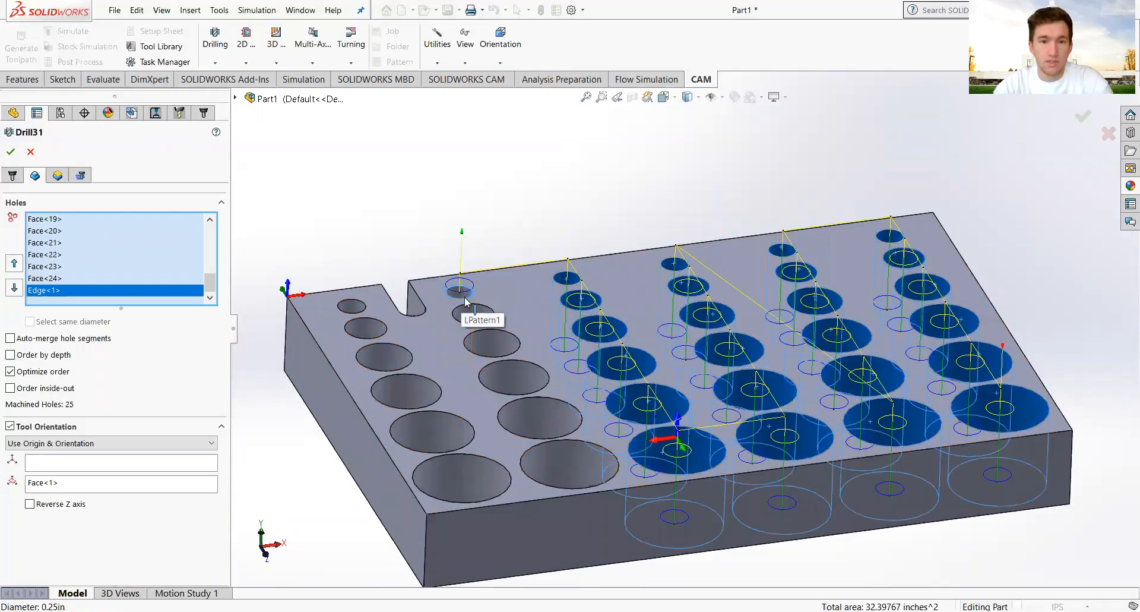
pyautogui.click(464, 291)
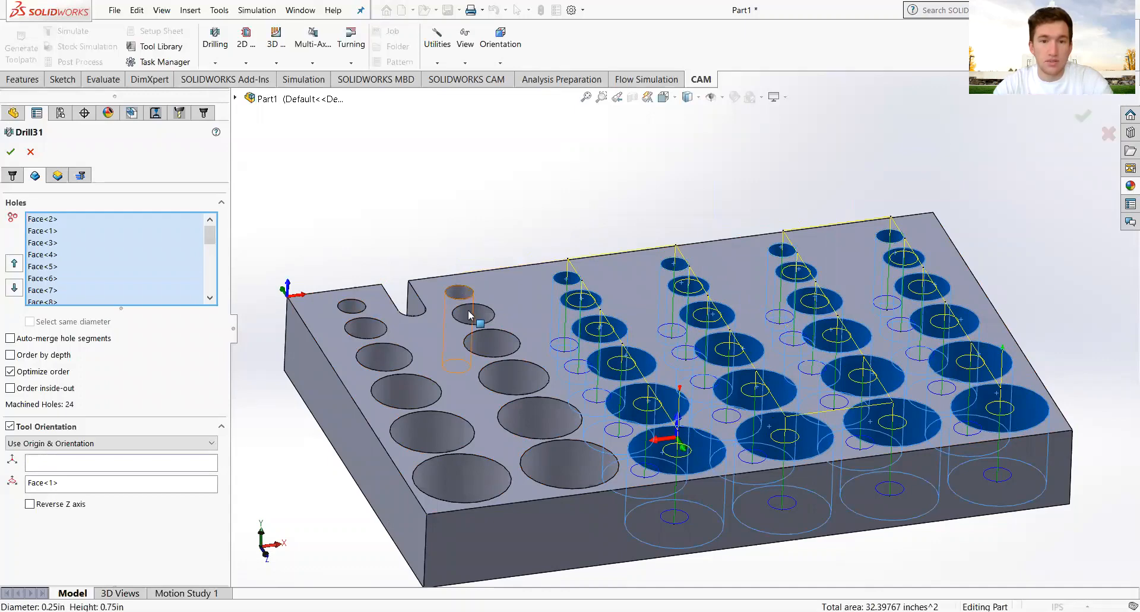
pyautogui.click(503, 348)
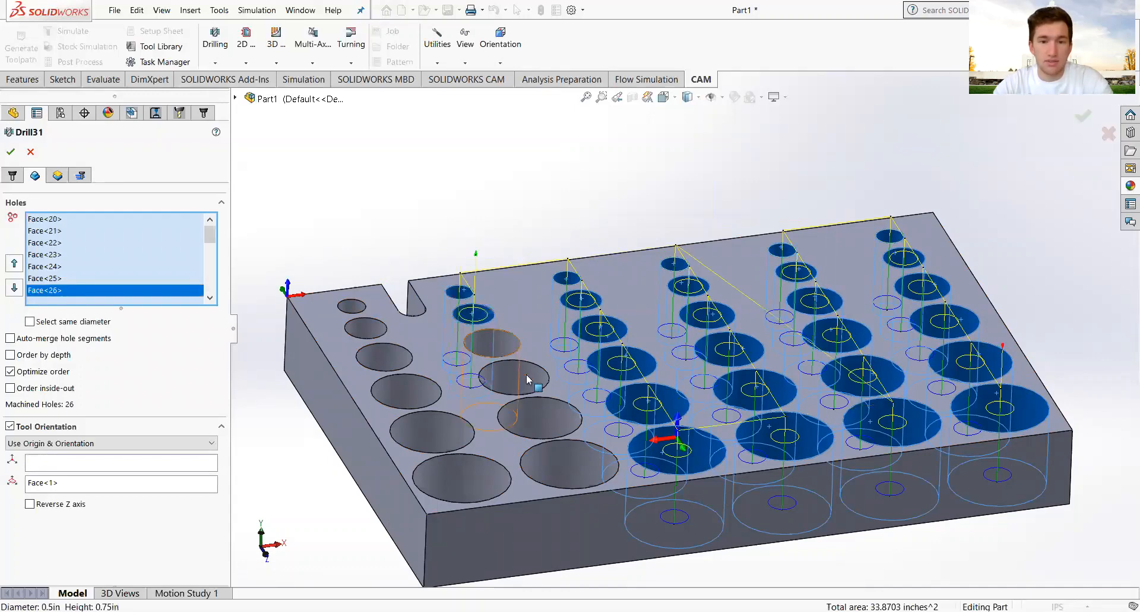
pyautogui.click(529, 378)
pyautogui.click(569, 468)
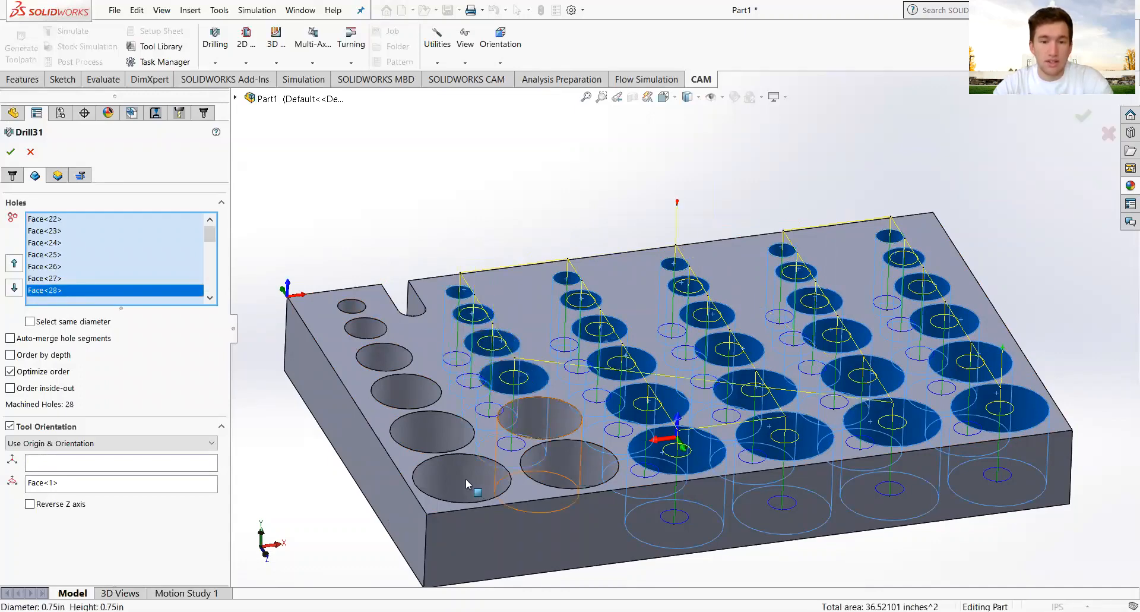
pyautogui.click(448, 441)
pyautogui.click(408, 388)
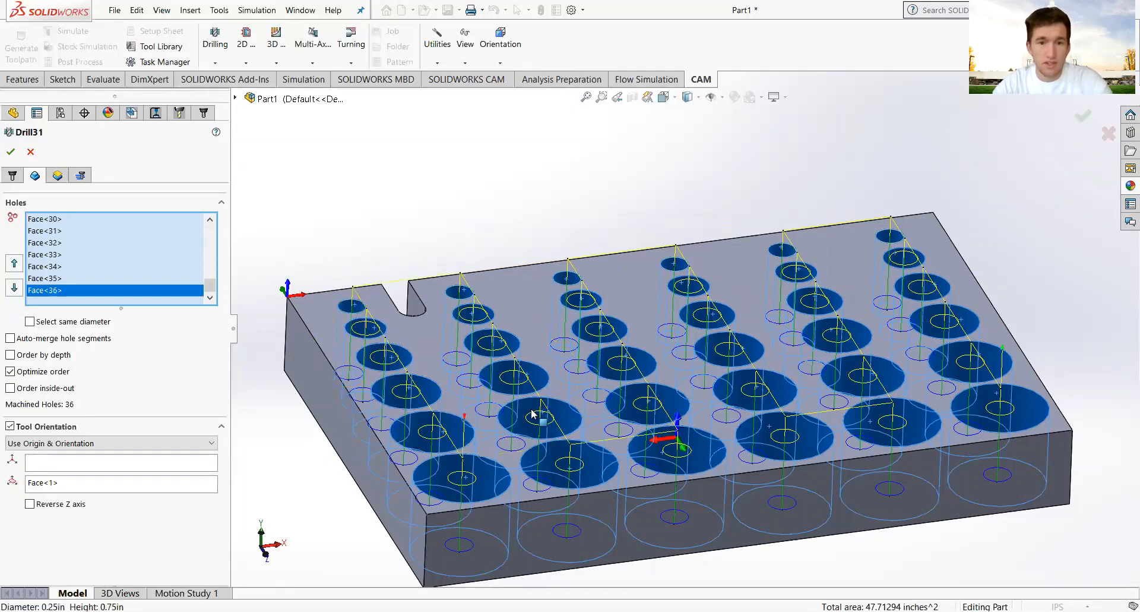
pyautogui.scroll(2, 535, 416)
pyautogui.moveTo(535, 418); pyautogui.dragTo(502, 375, button='middle')
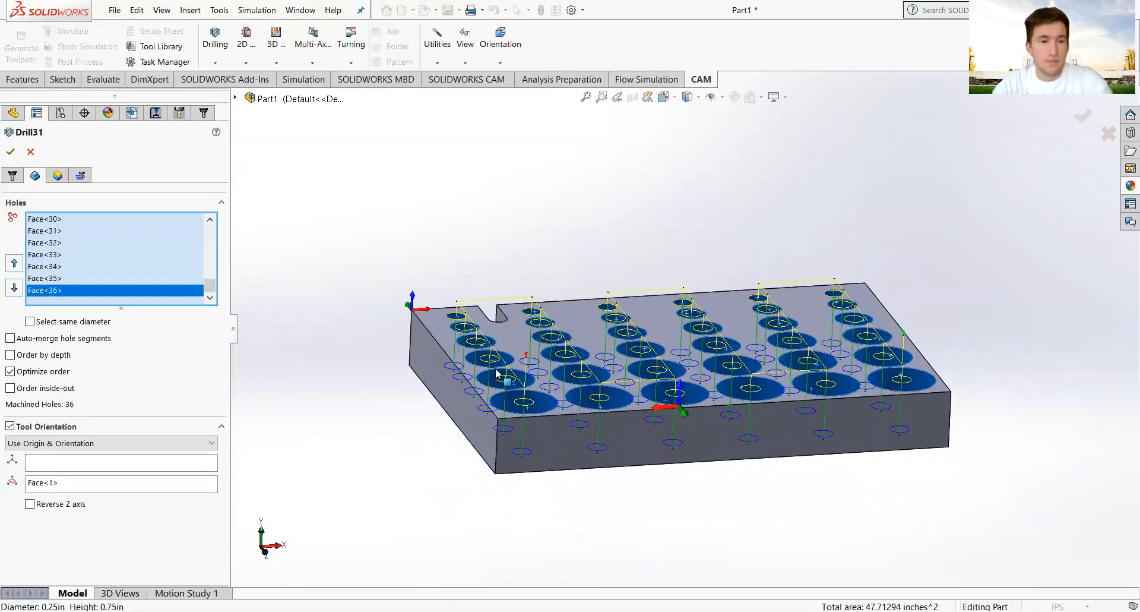
# Set Drill31's Bottom to From Model Top with a -0.1in offset and accept the operation.
pyautogui.click(57, 175)
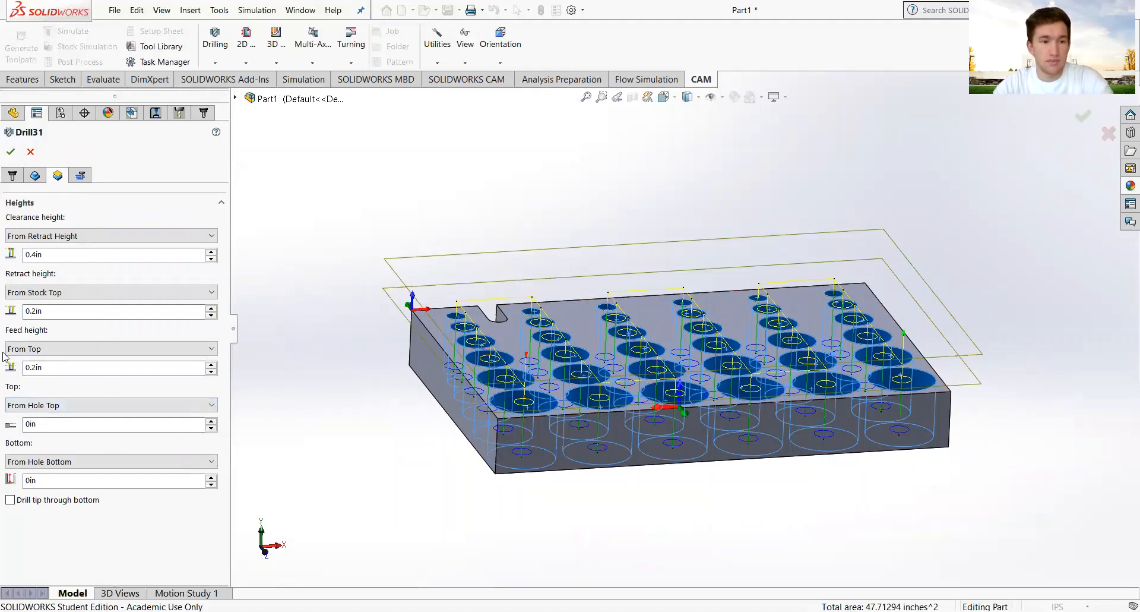
pyautogui.moveTo(716, 372); pyautogui.dragTo(702, 312, button='middle')
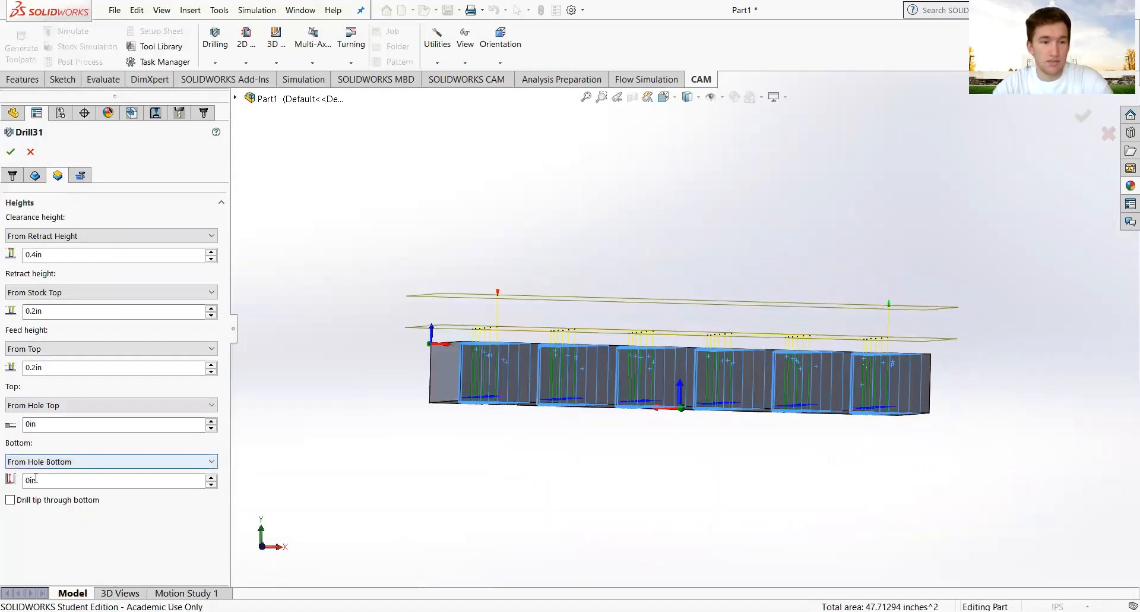
pyautogui.click(199, 462)
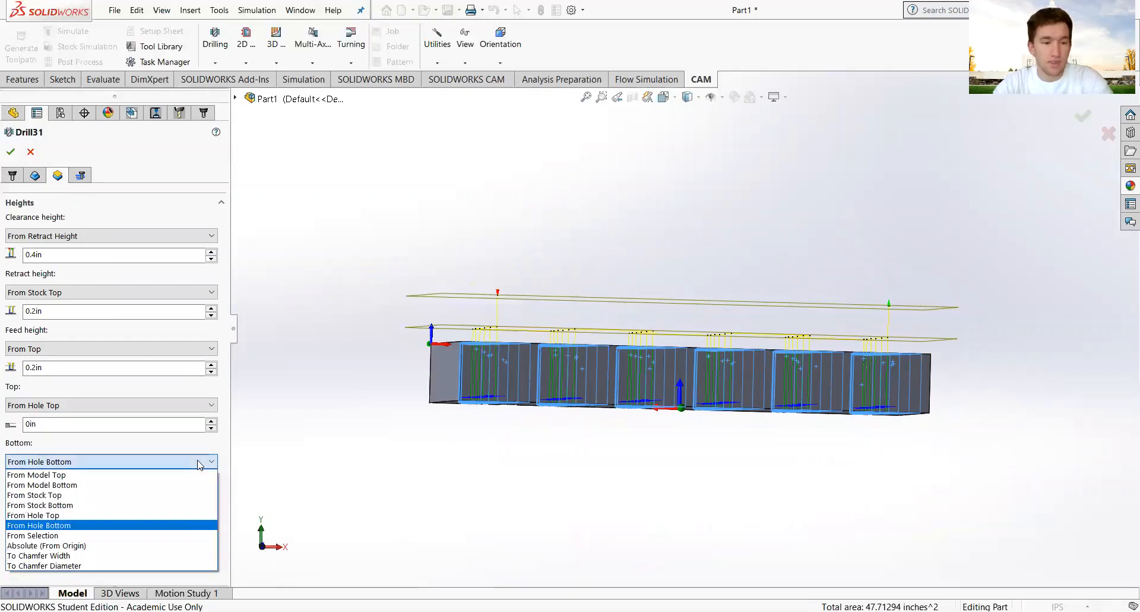
pyautogui.click(168, 474)
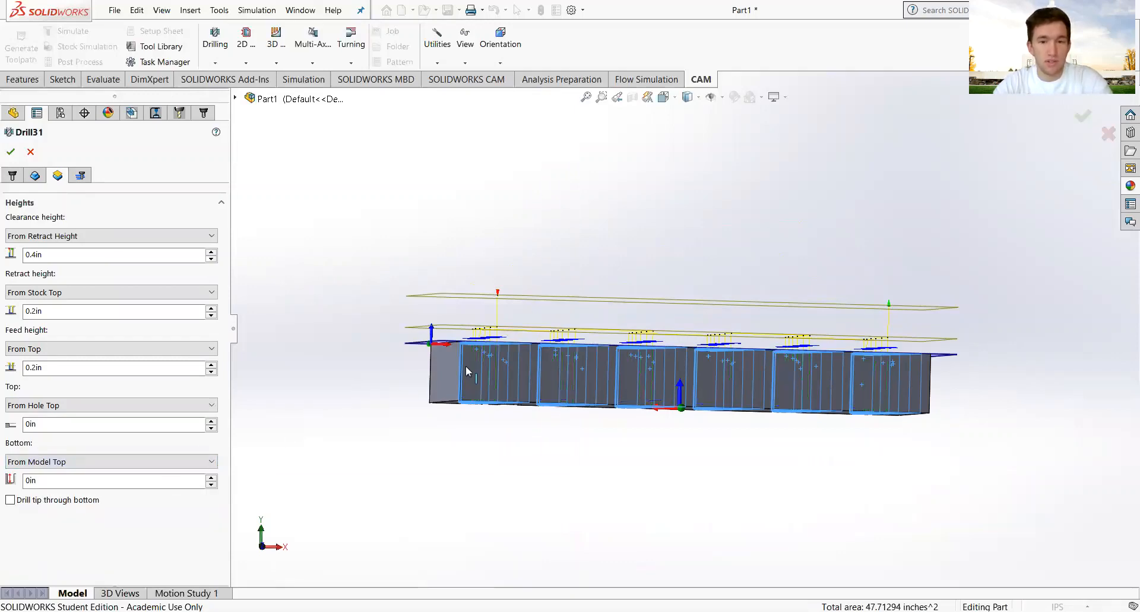
pyautogui.doubleClick(70, 481)
pyautogui.write('-0.1')
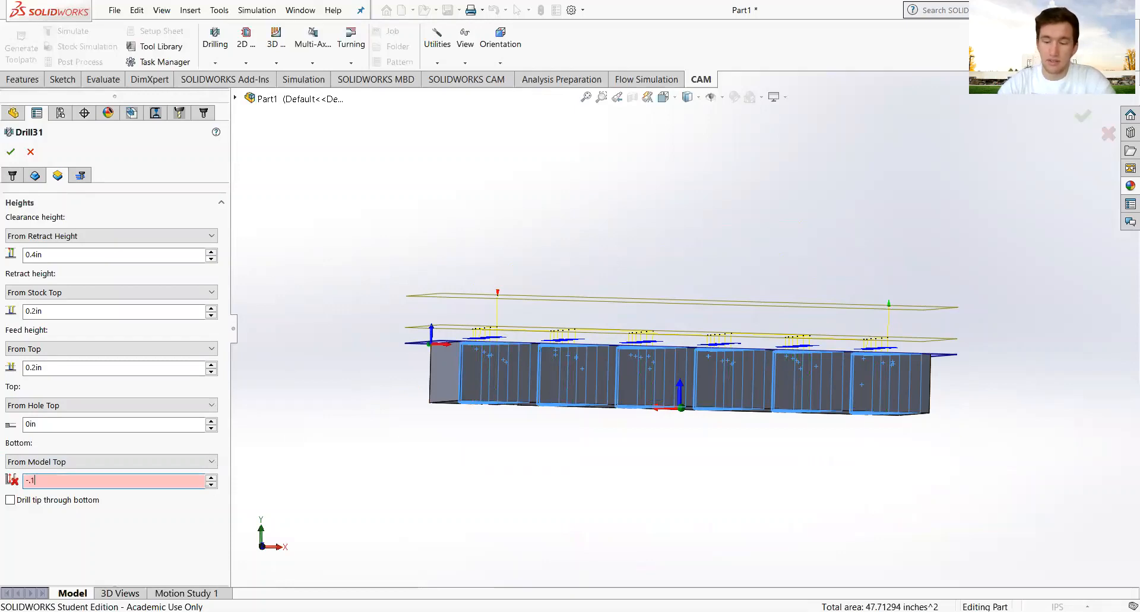
pyautogui.press('Return')
pyautogui.moveTo(465, 412); pyautogui.dragTo(475, 434, button='middle')
pyautogui.scroll(-3, 501, 358)
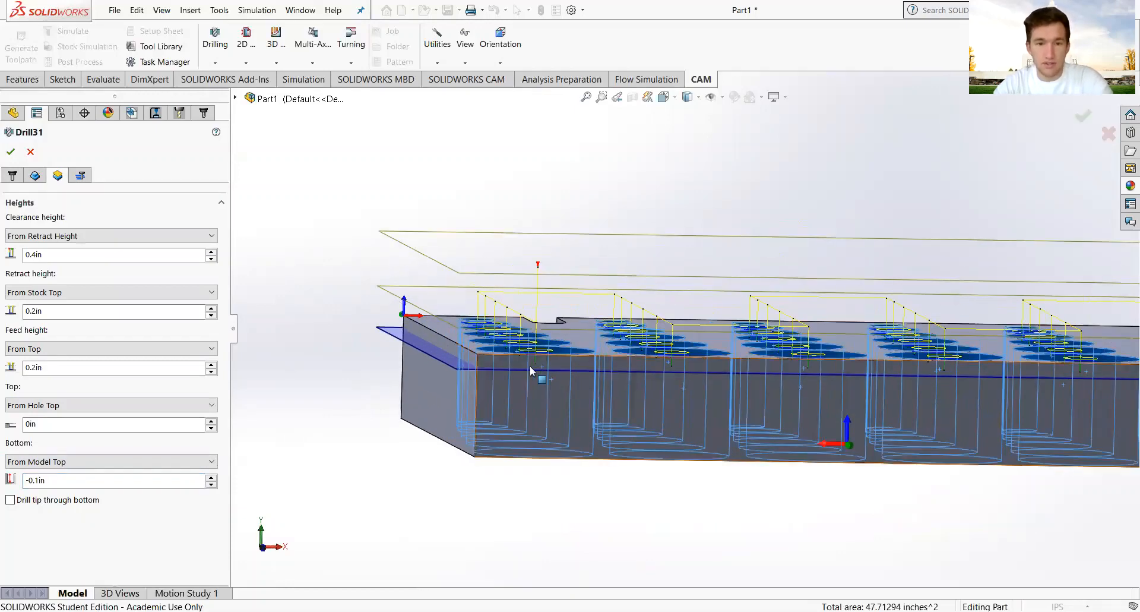
pyautogui.moveTo(530, 365)
pyautogui.mouseDown(button='middle')
pyautogui.moveTo(526, 410)
pyautogui.moveTo(529, 364)
pyautogui.mouseUp(button='middle')
pyautogui.scroll(3, 533, 365)
pyautogui.scroll(1, 533, 361)
pyautogui.scroll(-3, 924, 349)
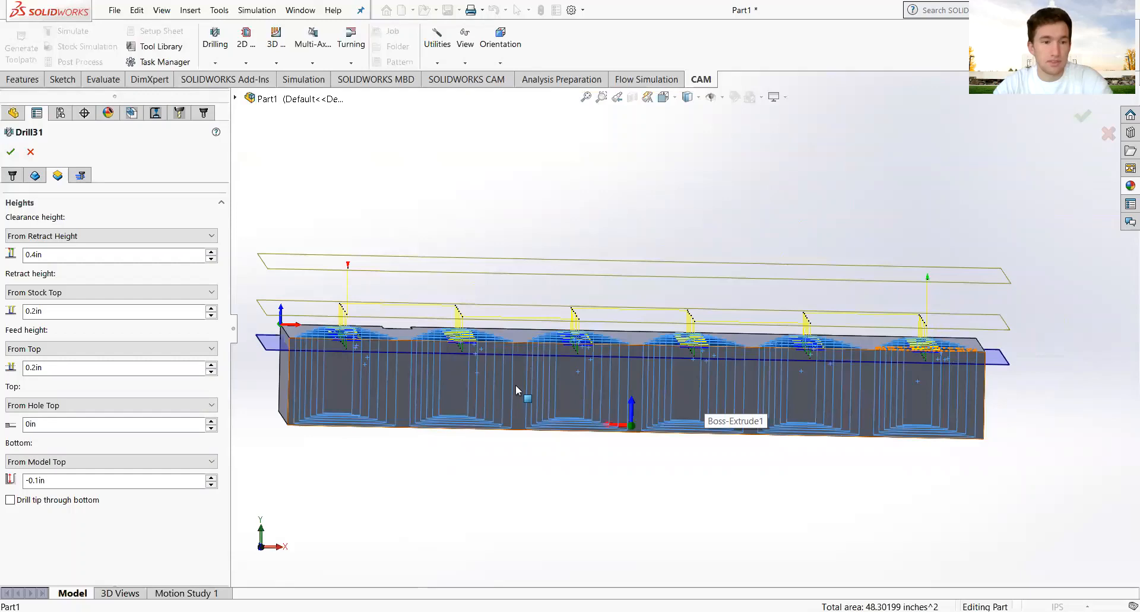
pyautogui.click(13, 153)
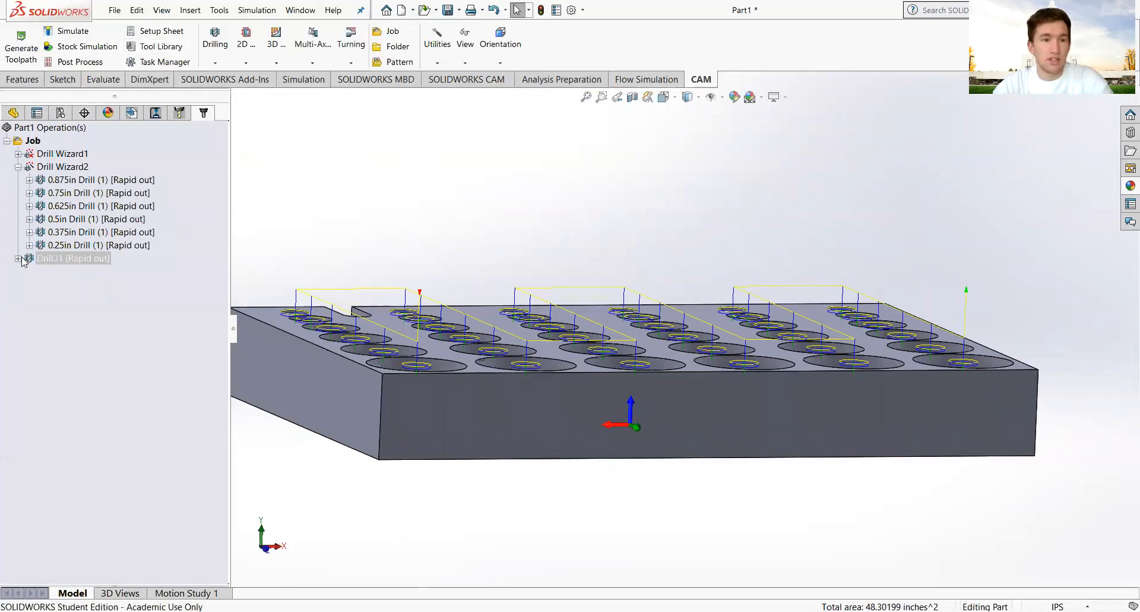
# Play Drill31's stock simulation at a faster speed until done, then close it.
pyautogui.click(83, 46)
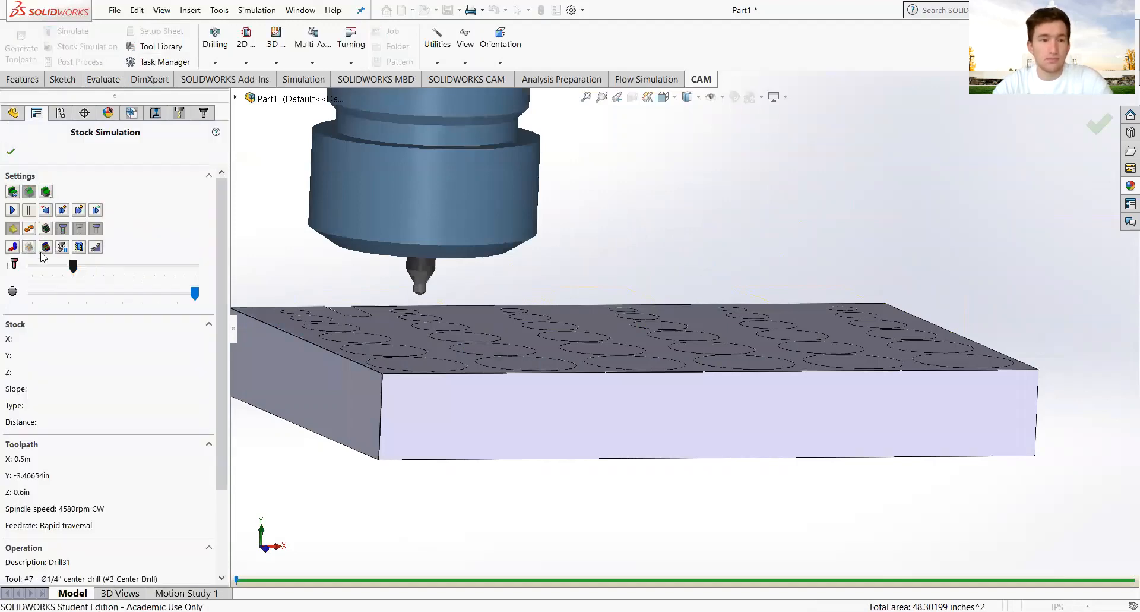
pyautogui.click(12, 210)
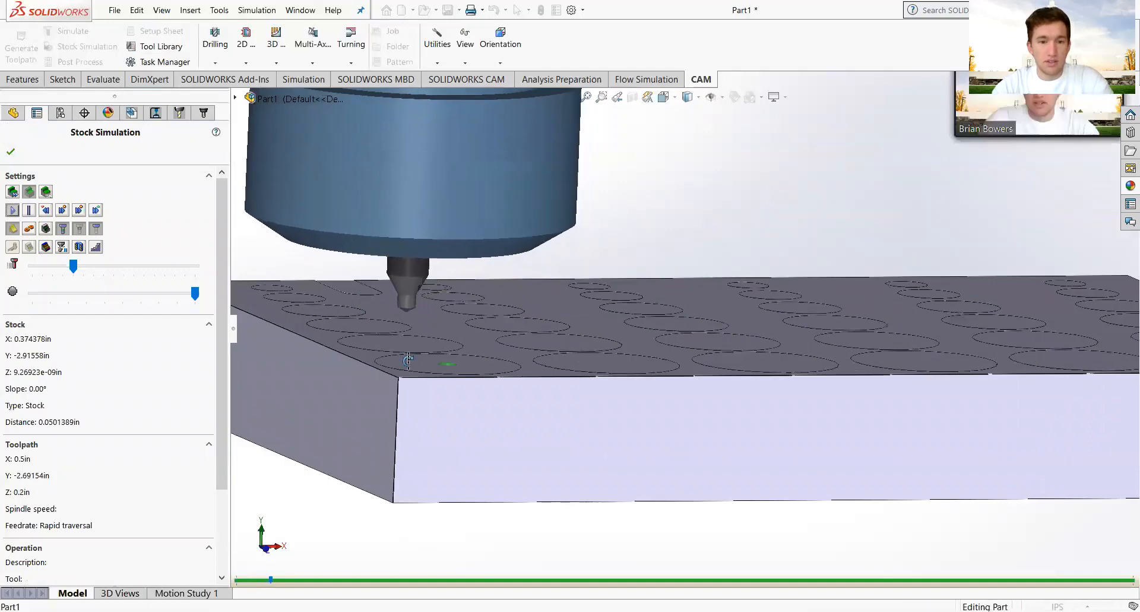
pyautogui.scroll(-5, 451, 367)
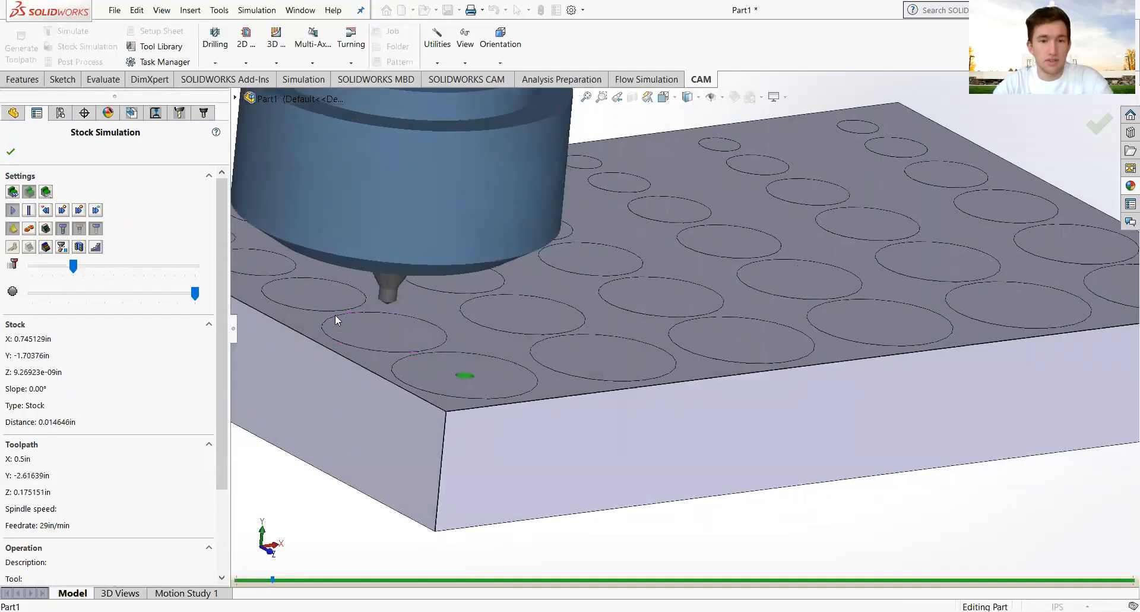
pyautogui.click(92, 265)
pyautogui.click(92, 265)
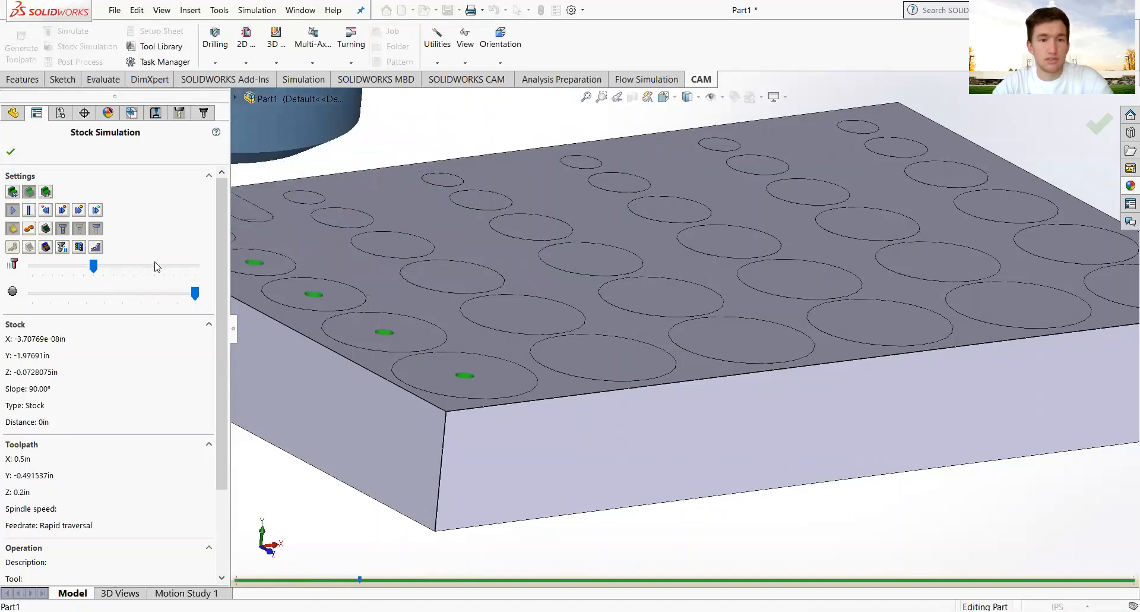
pyautogui.click(11, 151)
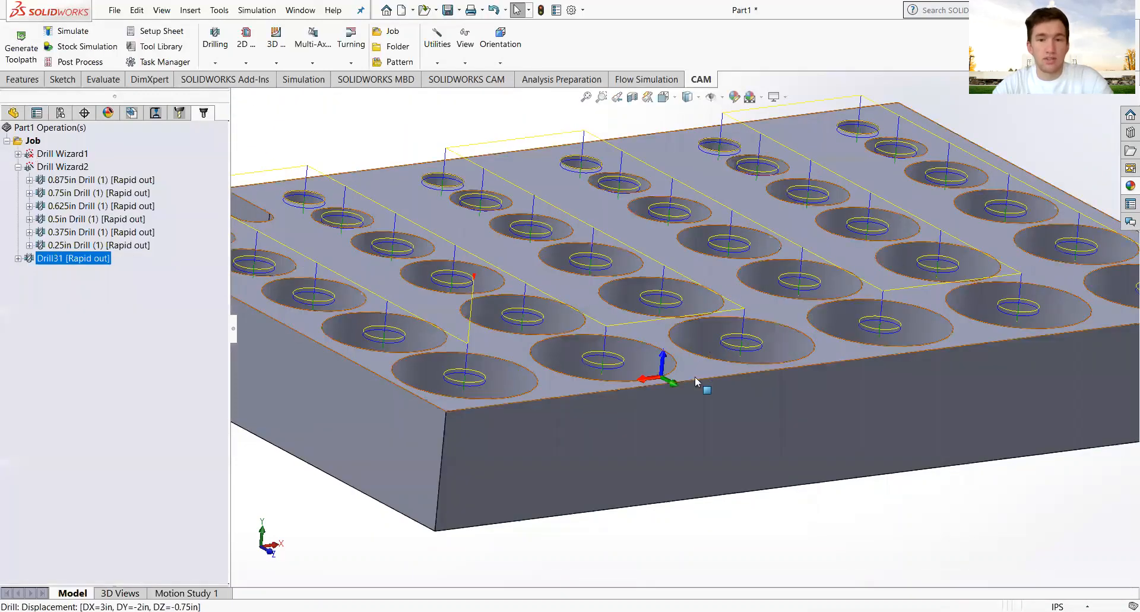
# Delete Drill Wizard1 from the job.
pyautogui.press('f')
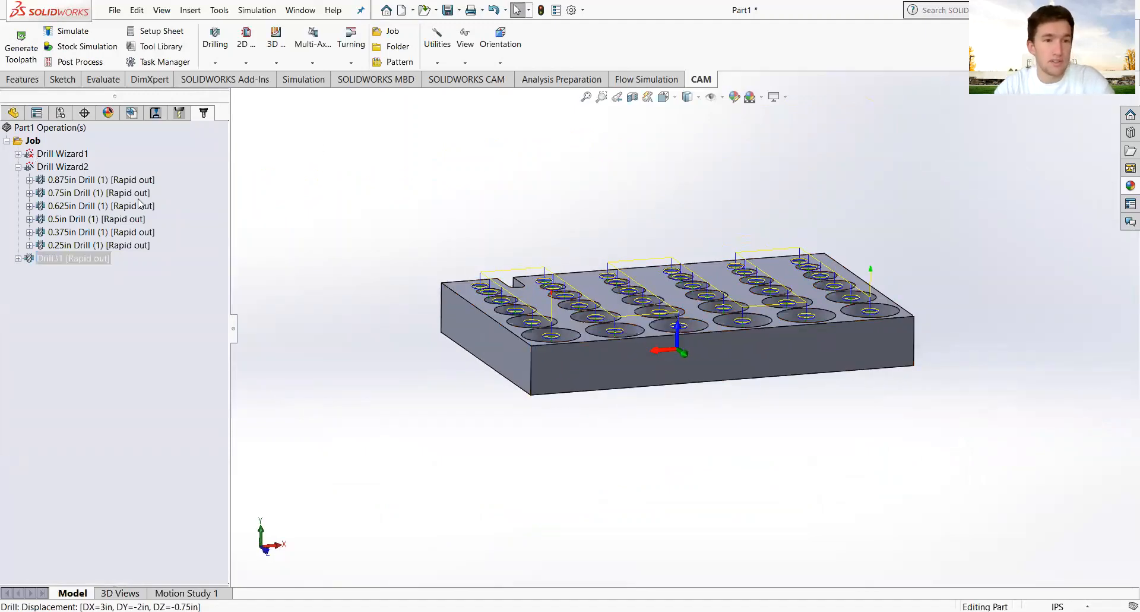
pyautogui.rightClick(75, 153)
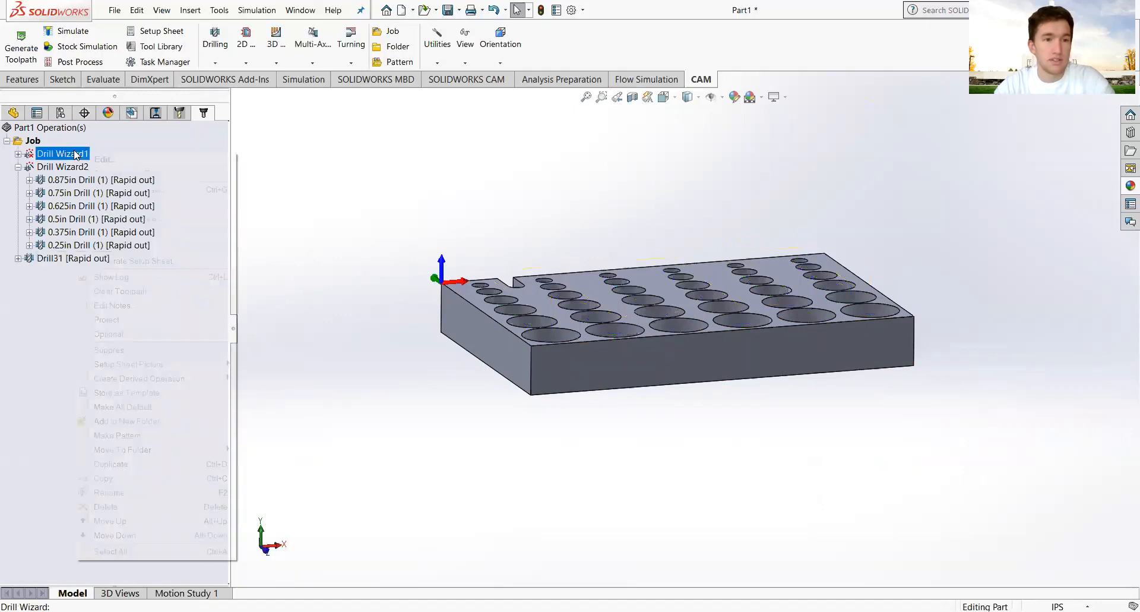
pyautogui.click(115, 505)
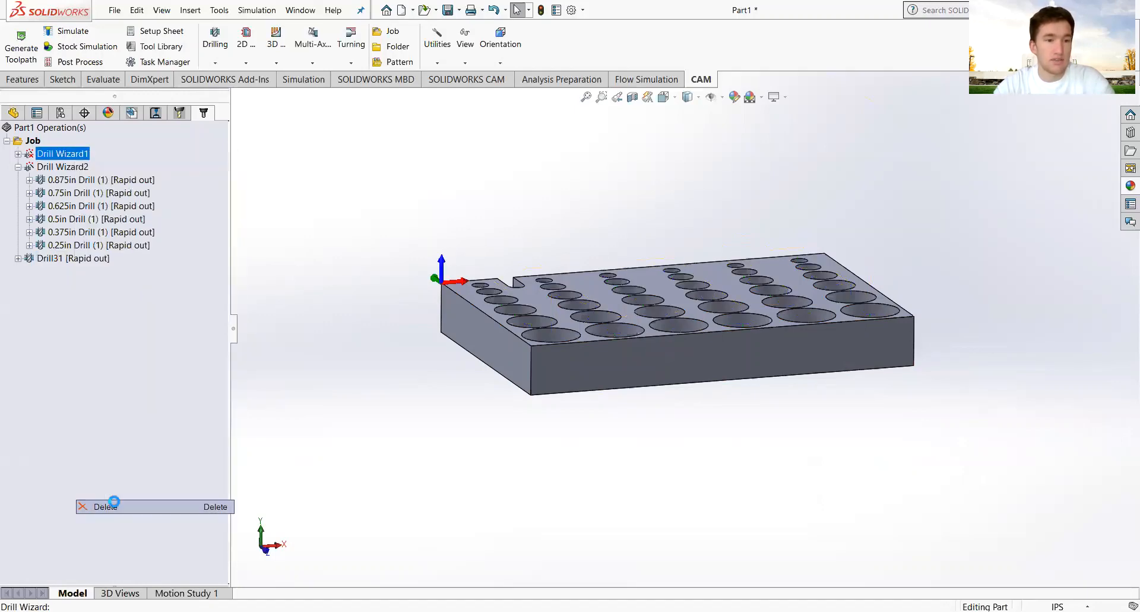
pyautogui.click(603, 347)
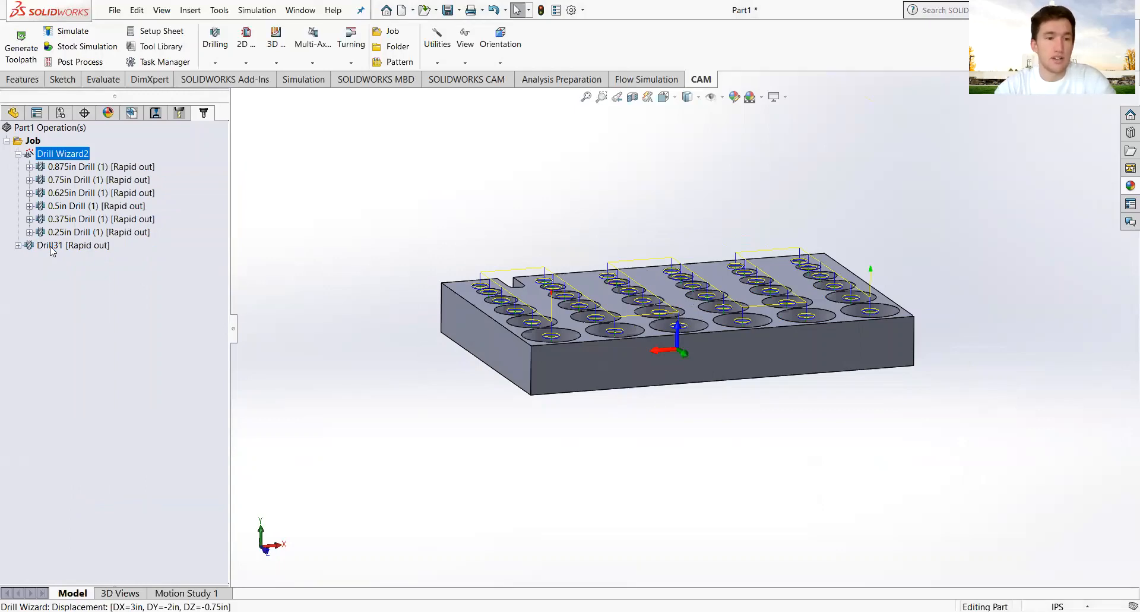
# Move Drill31 above Drill Wizard2 and select the Job for simulation.
pyautogui.moveTo(53, 251); pyautogui.dragTo(31, 149)
pyautogui.click(79, 246)
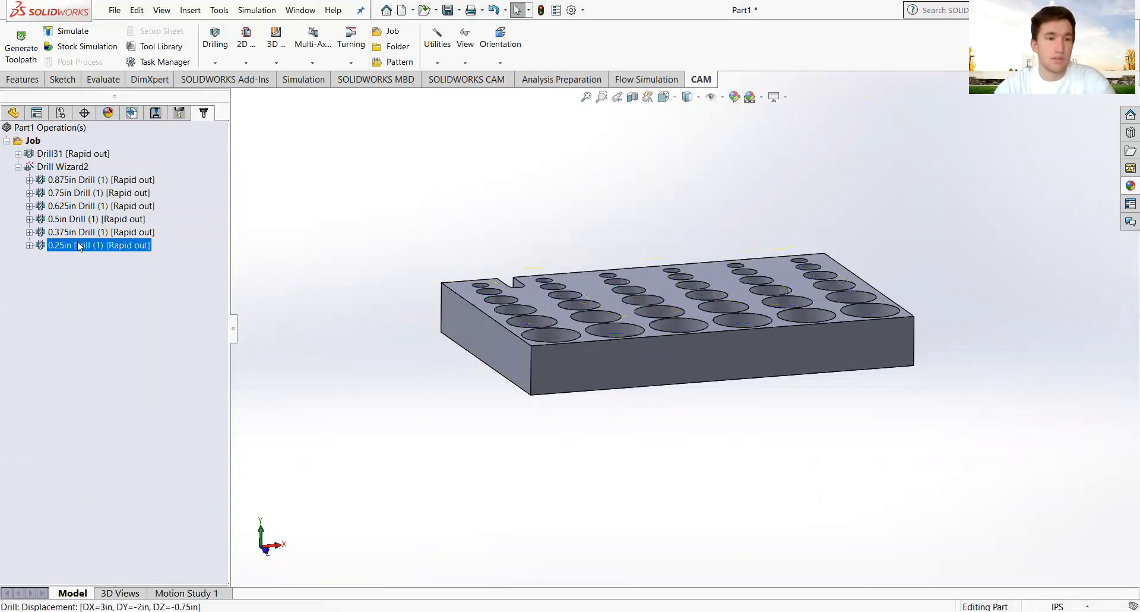
pyautogui.click(18, 167)
pyautogui.click(34, 140)
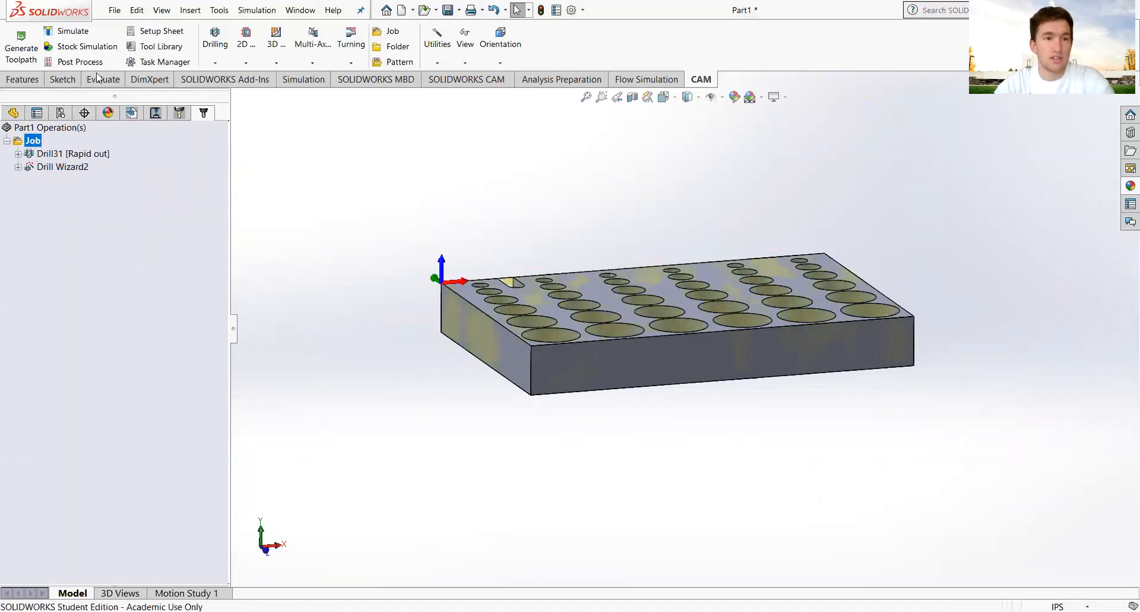
pyautogui.click(99, 47)
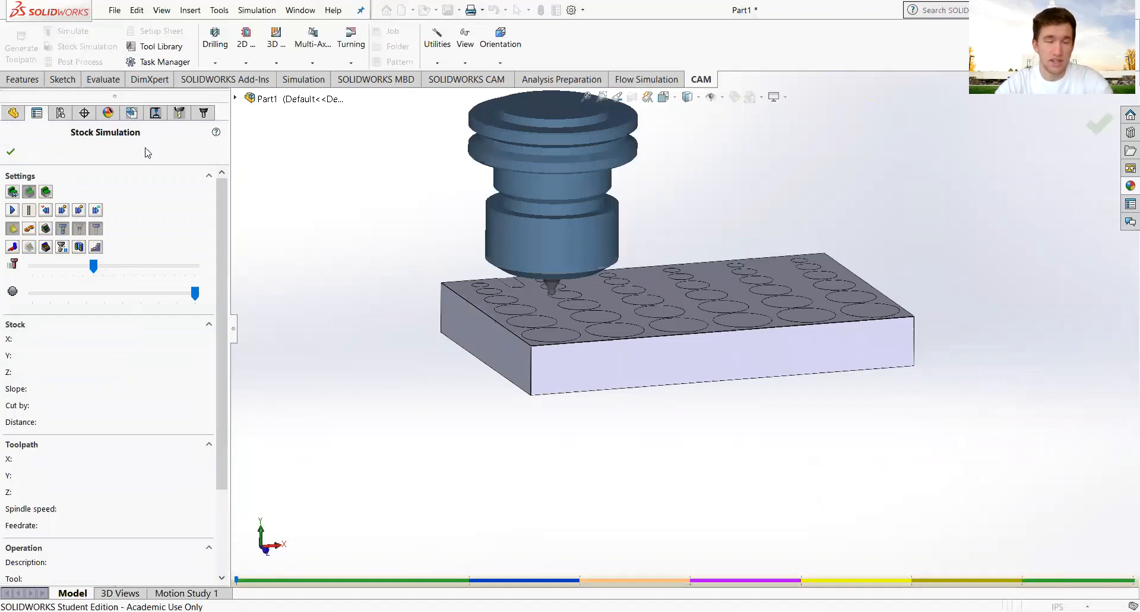
# Play the whole-job simulation faster and close the removed-stock summary.
pyautogui.click(12, 210)
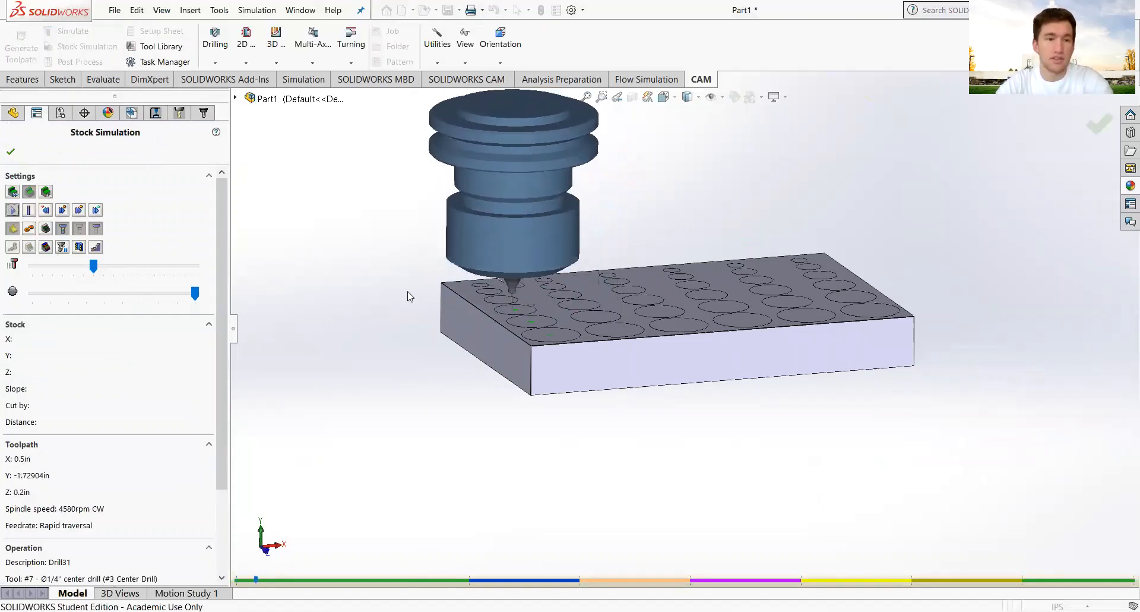
pyautogui.click(116, 267)
pyautogui.click(130, 267)
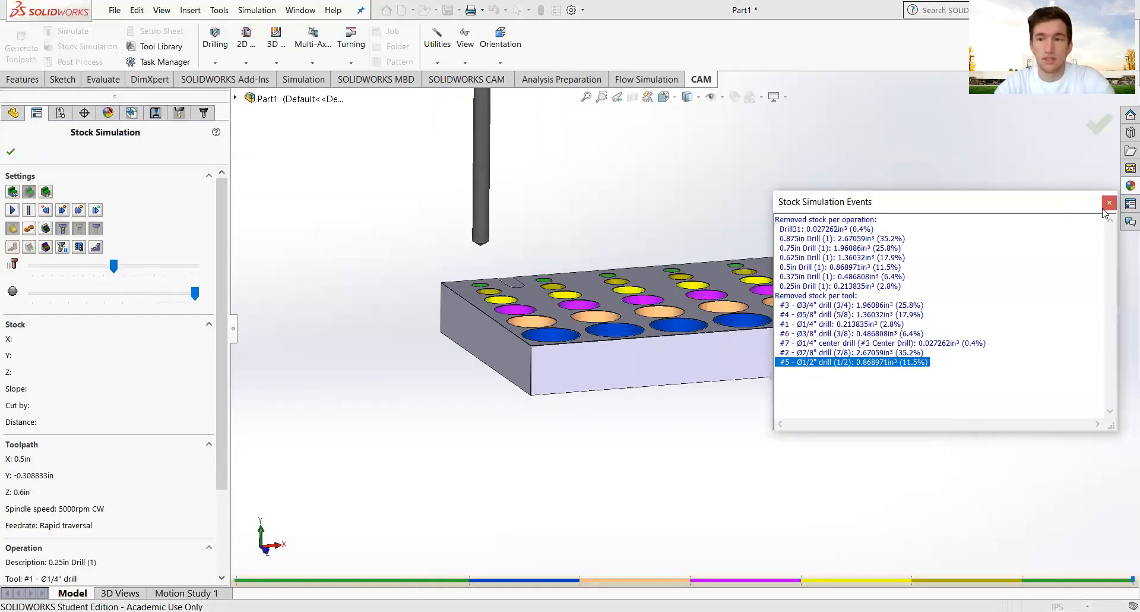
pyautogui.click(1109, 202)
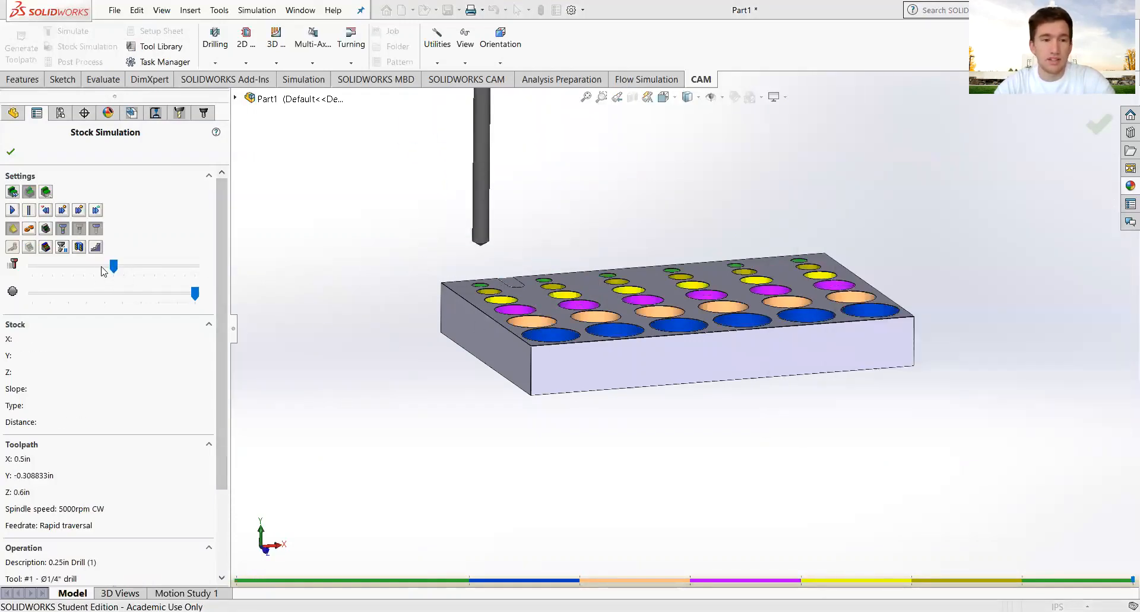
pyautogui.click(104, 269)
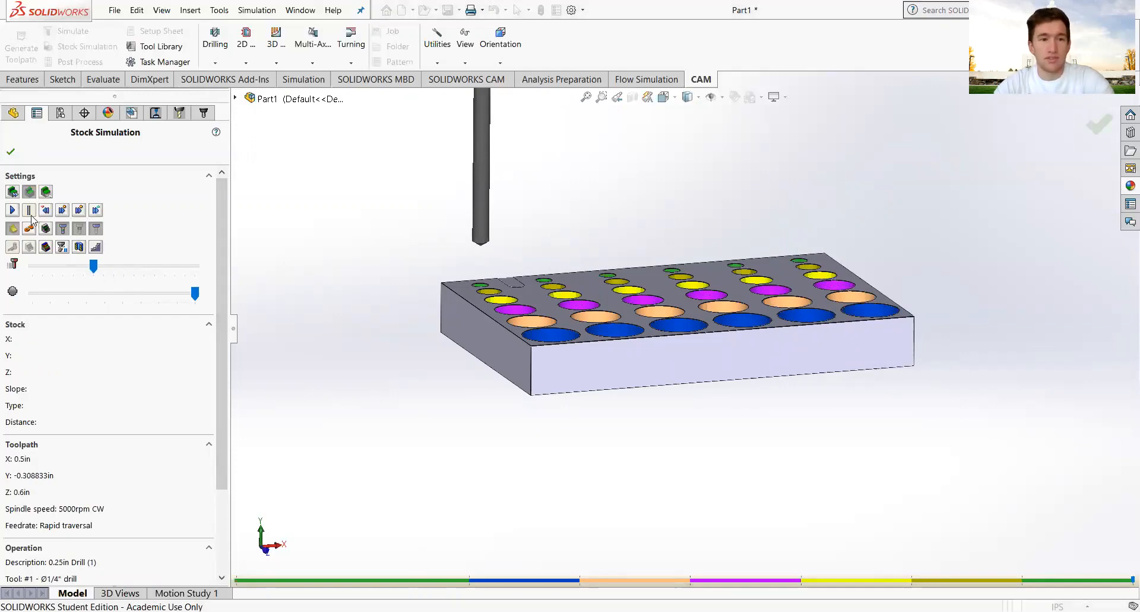
# Restart the simulation from the beginning, scrub the timeline, then close it.
pyautogui.click(12, 211)
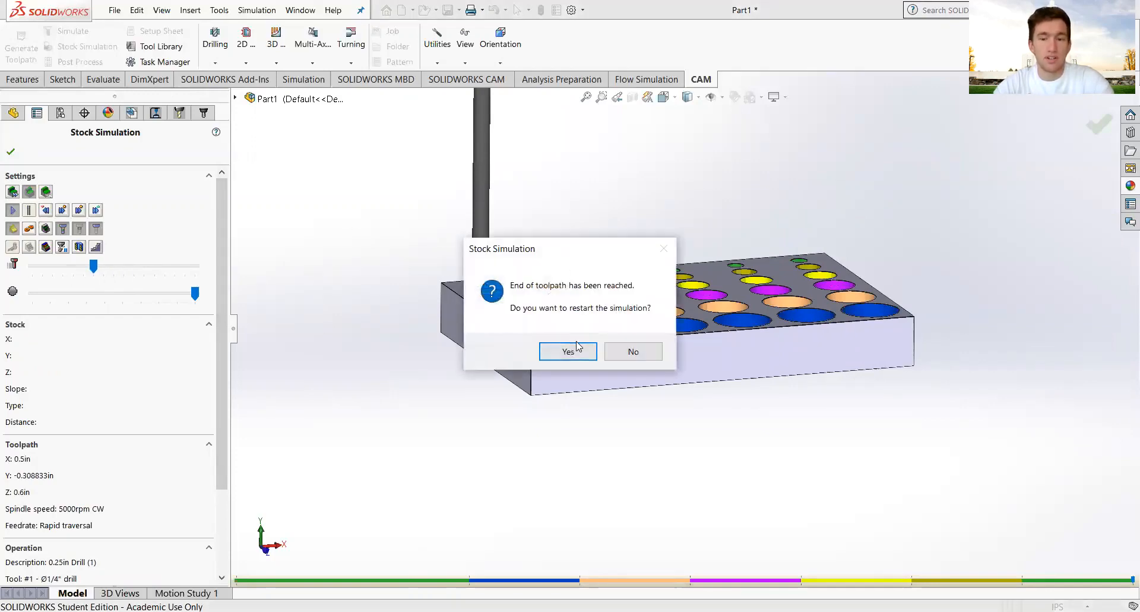
pyautogui.click(568, 350)
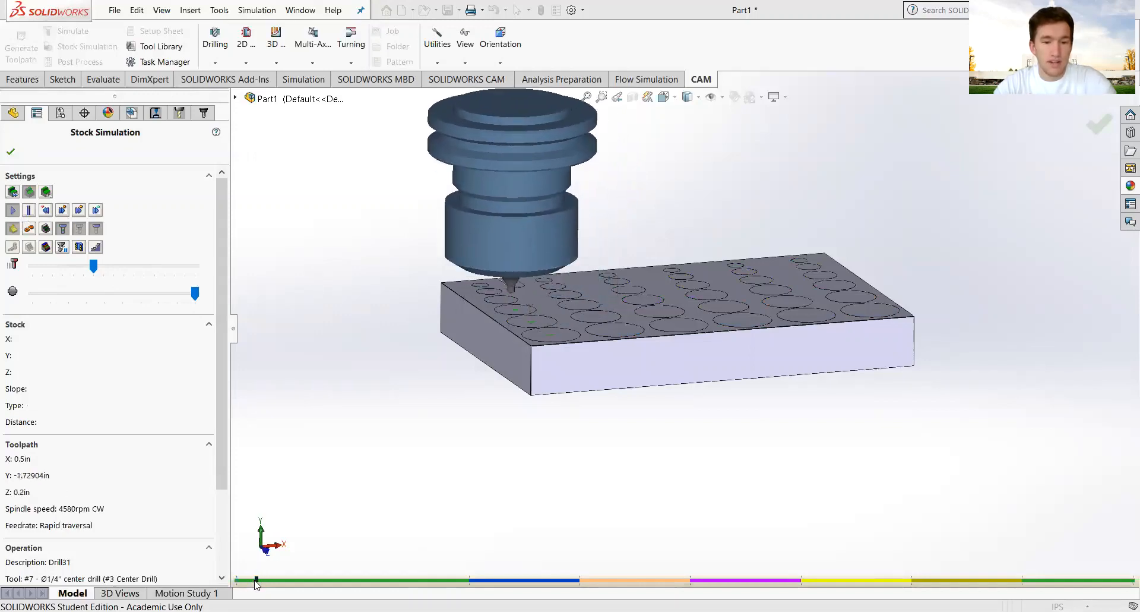
pyautogui.click(812, 581)
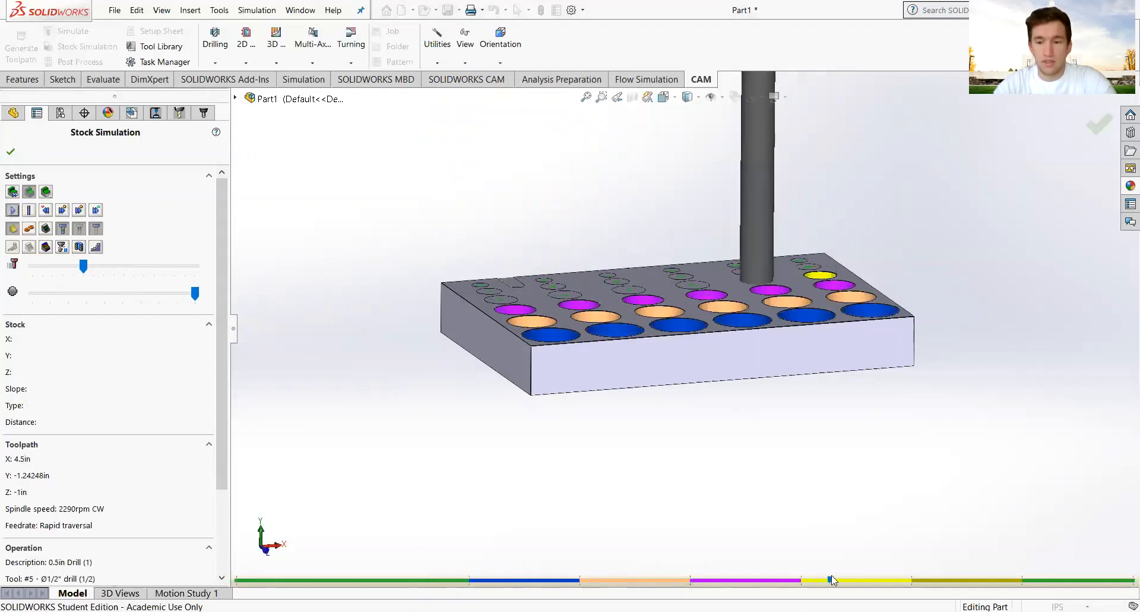
pyautogui.click(639, 580)
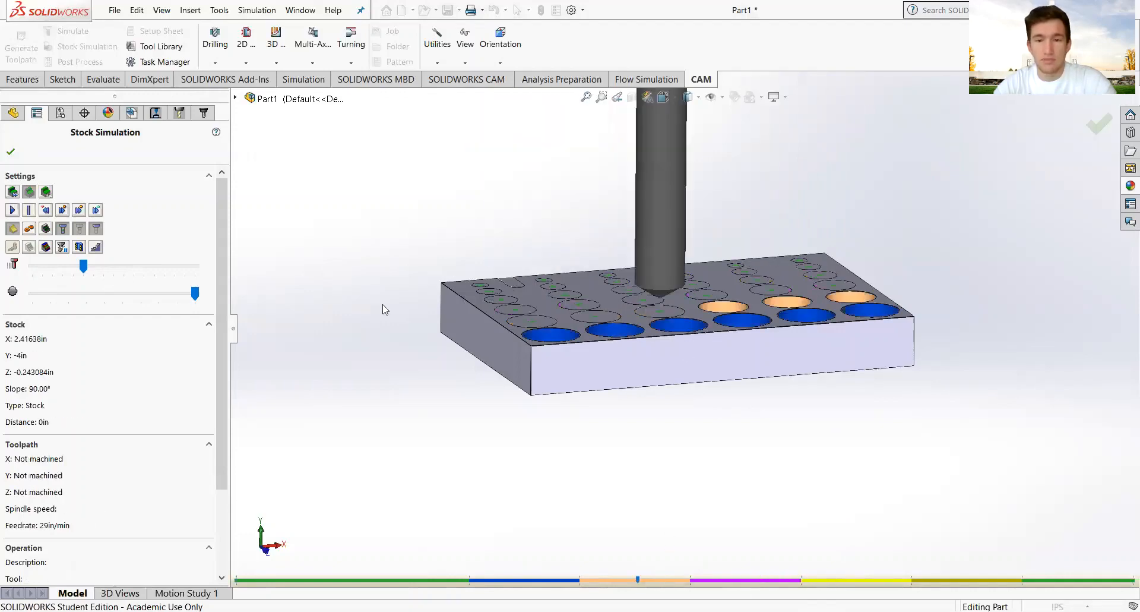
pyautogui.click(12, 211)
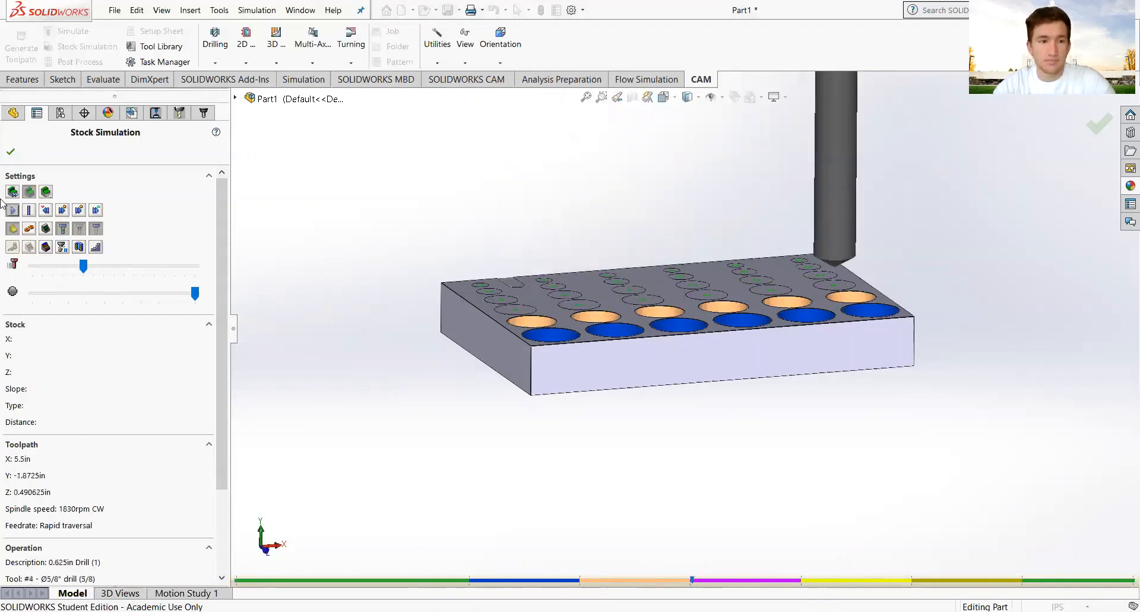
pyautogui.click(11, 152)
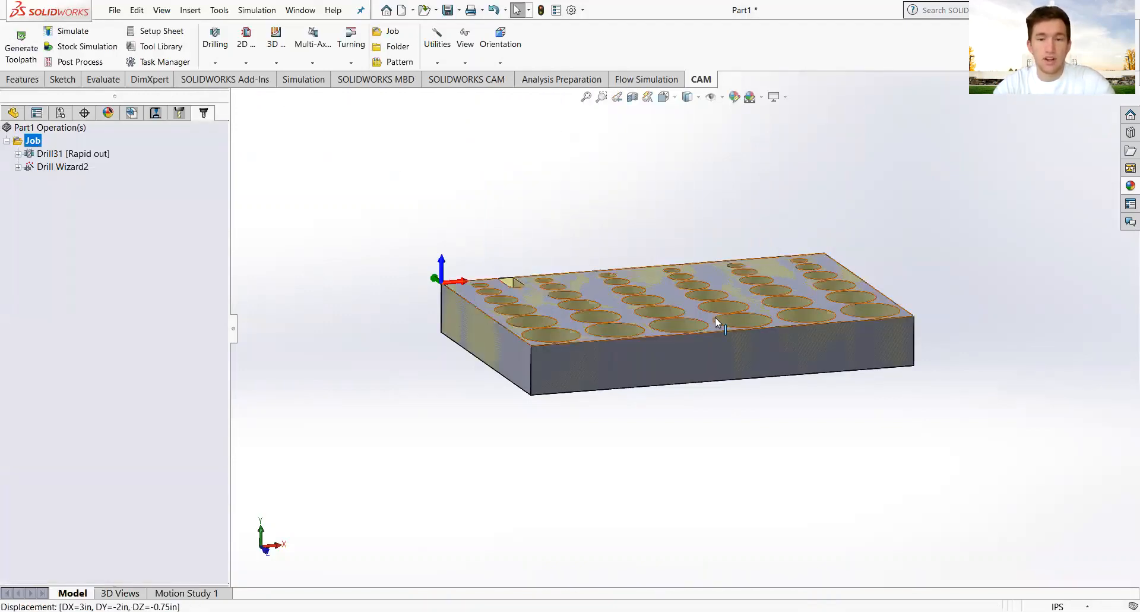
# Orbit and zoom onto the plate's edge slot, then bring up the Drilling operation types.
pyautogui.moveTo(715, 317); pyautogui.dragTo(698, 490, button='middle')
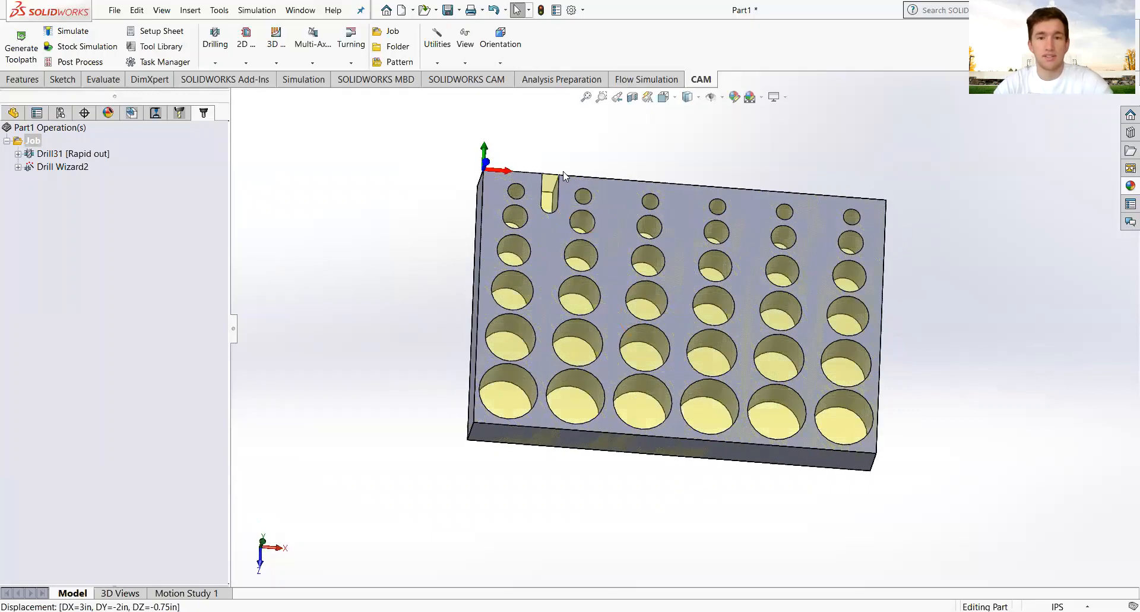
pyautogui.scroll(-3, 598, 299)
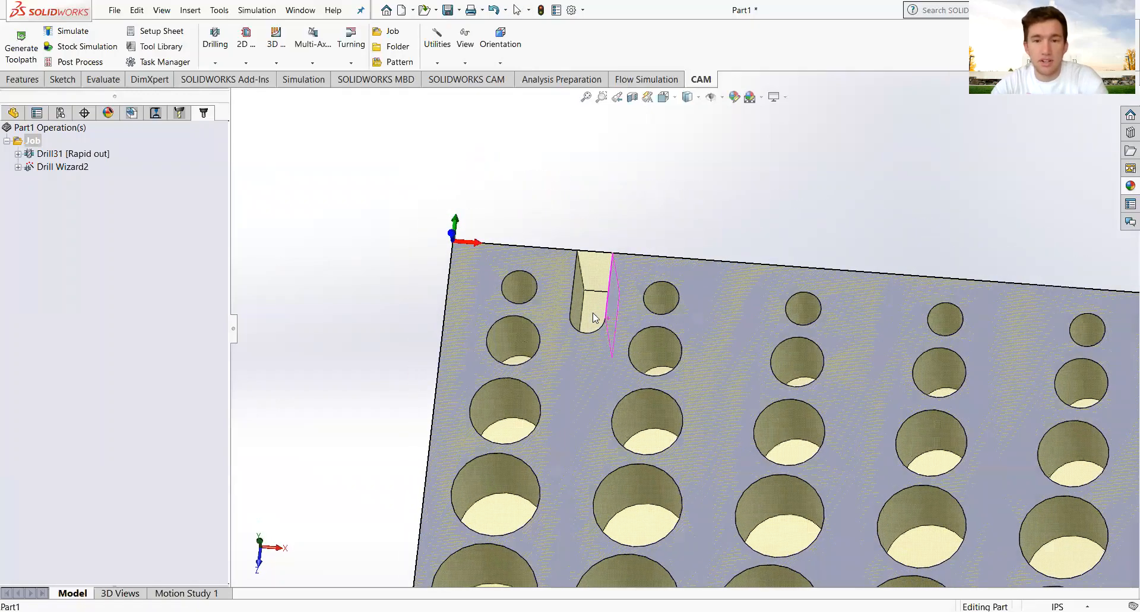
pyautogui.scroll(-4, 597, 319)
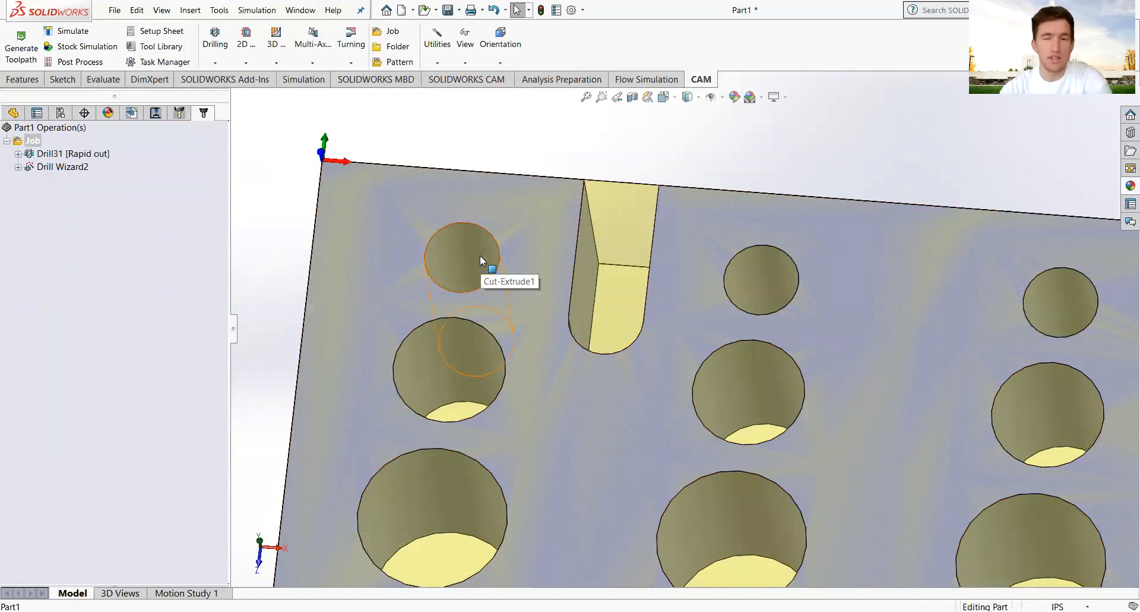
pyautogui.scroll(5, 647, 322)
pyautogui.moveTo(652, 346); pyautogui.dragTo(658, 410, button='middle')
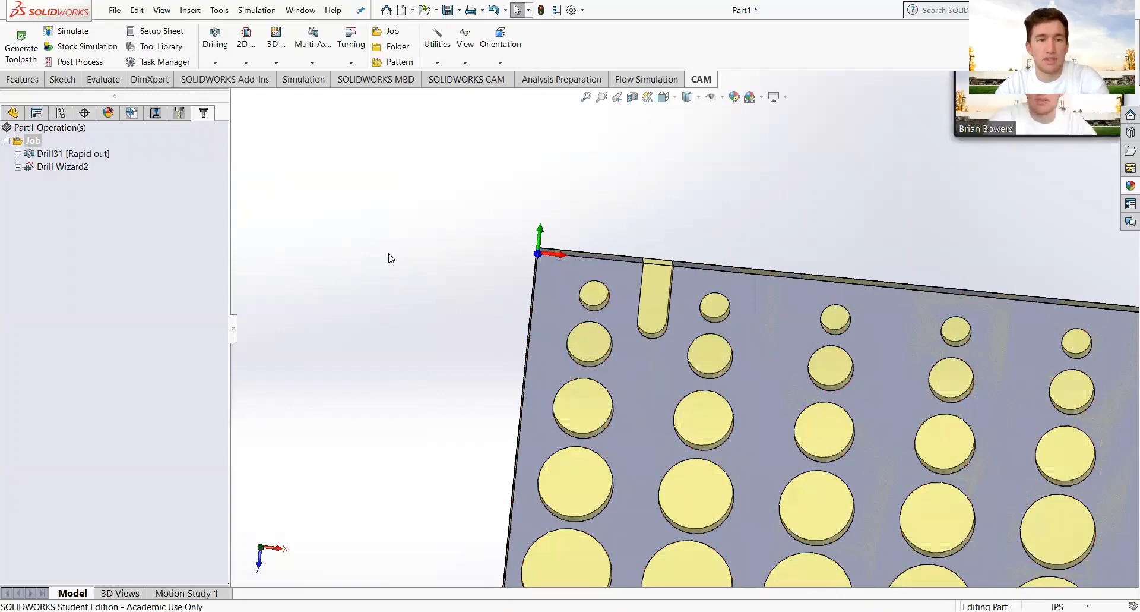
pyautogui.click(216, 63)
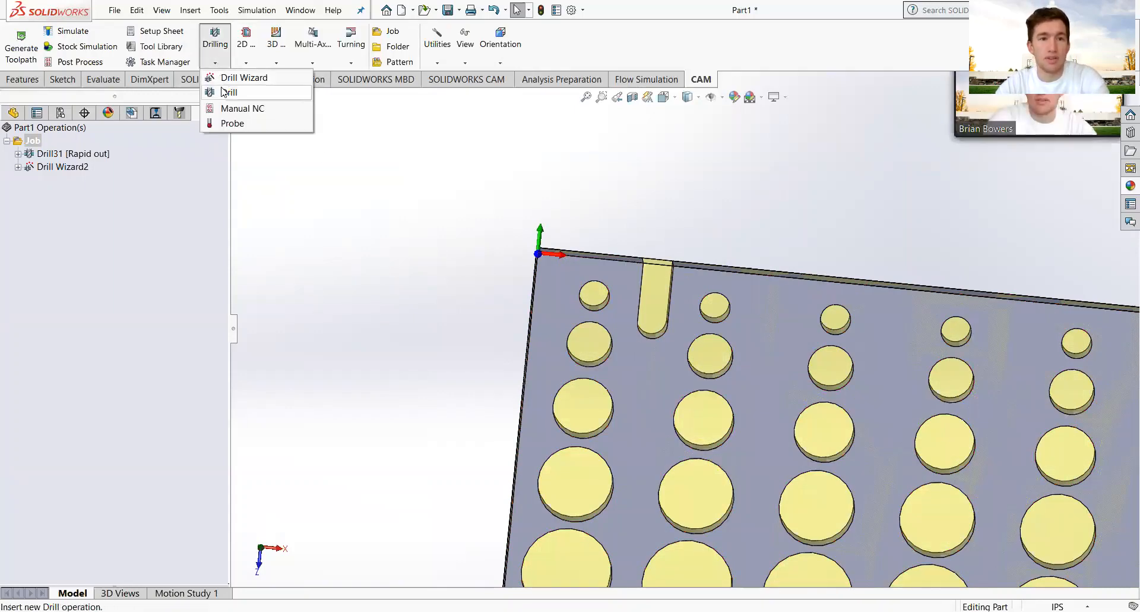
# Create a Drill operation taking its holes from Sketch4 under Cut-Extrude2.
pyautogui.click(235, 88)
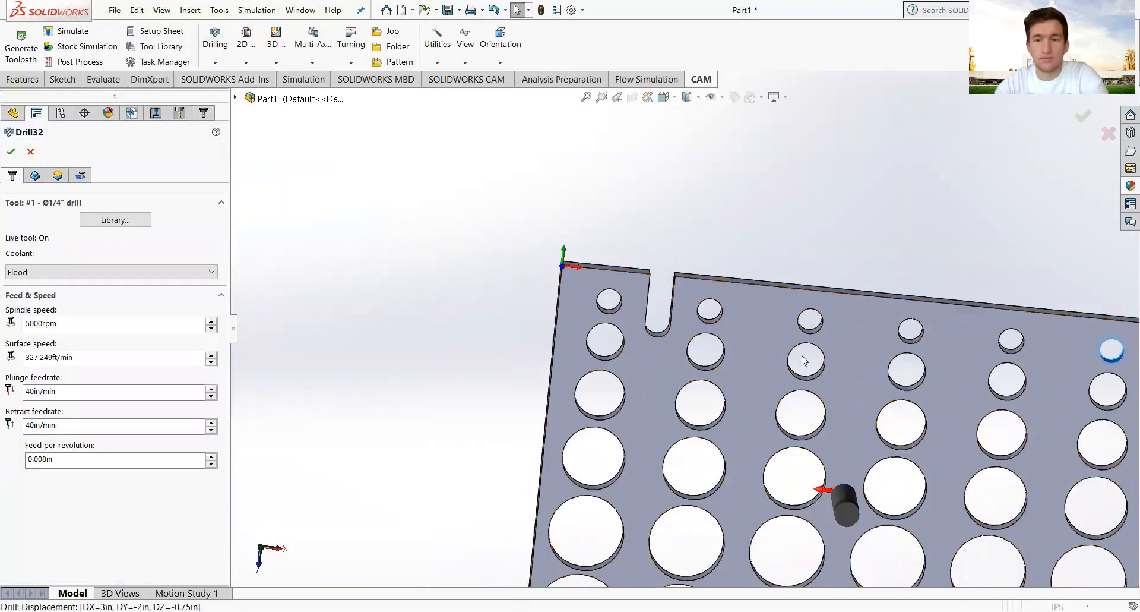
pyautogui.moveTo(822, 273); pyautogui.dragTo(864, 179, button='middle')
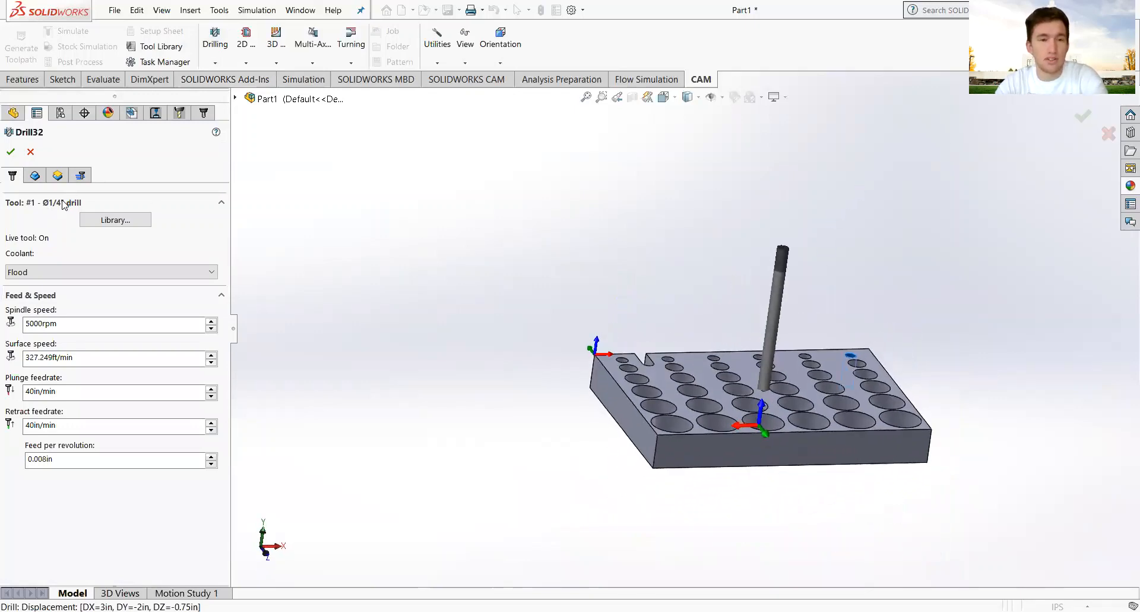
pyautogui.click(35, 175)
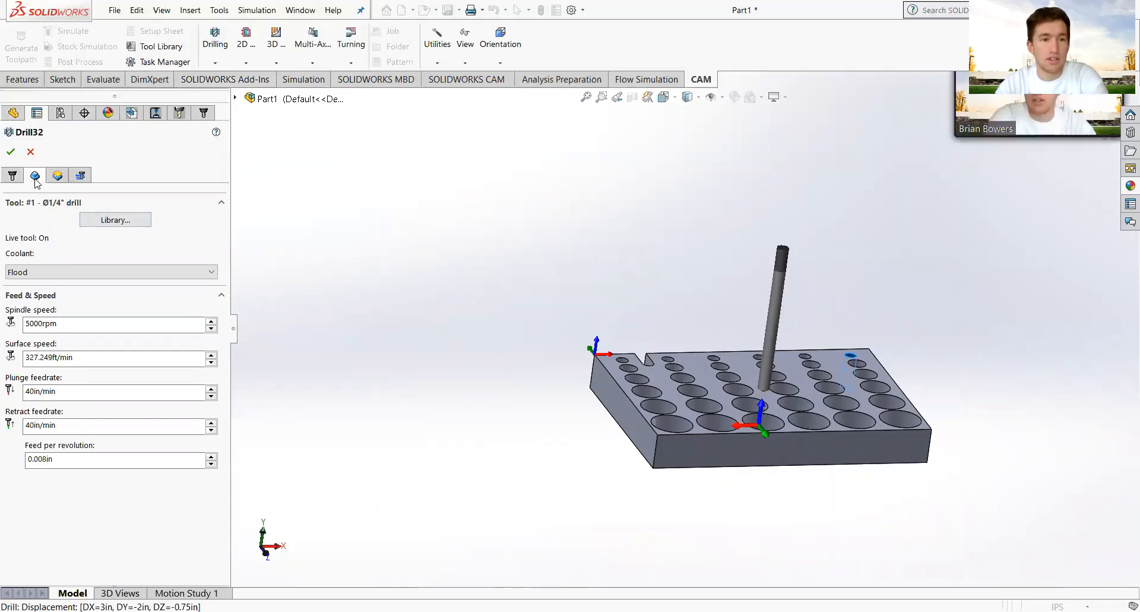
pyautogui.click(236, 99)
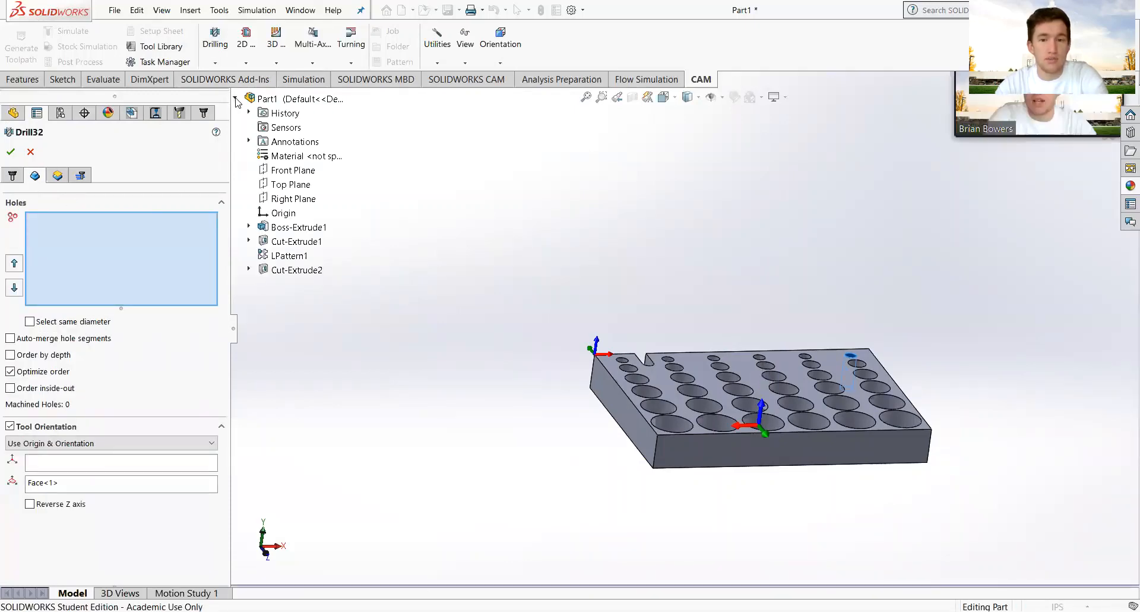
pyautogui.click(250, 270)
pyautogui.click(284, 288)
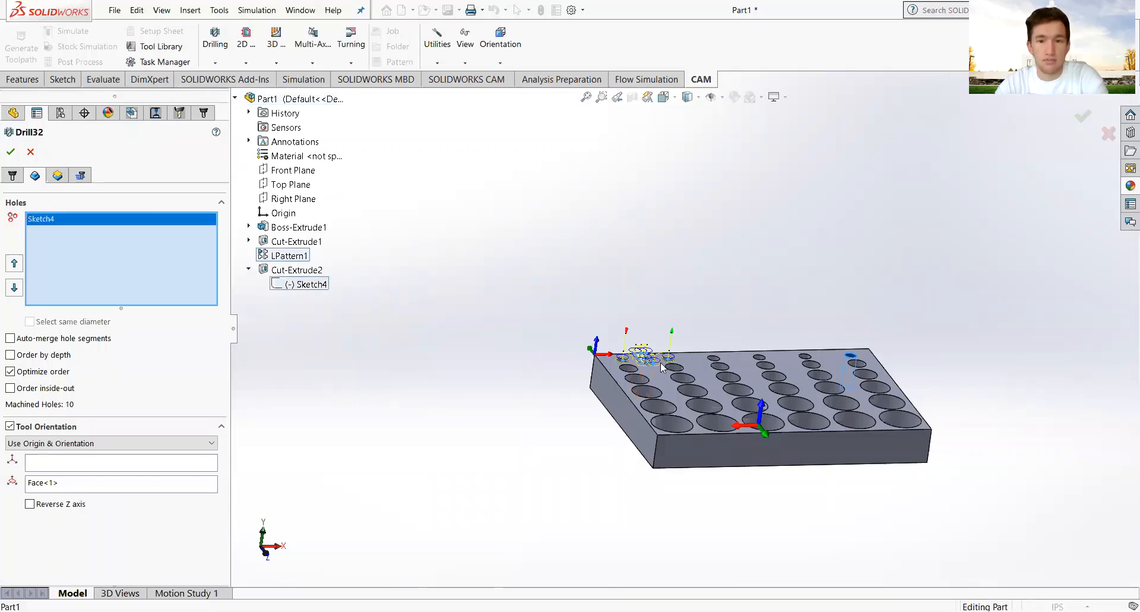
# Try picking the slot in the model, then cancel the new drill operation.
pyautogui.moveTo(661, 363); pyautogui.dragTo(667, 358, button='middle')
pyautogui.scroll(-10, 667, 359)
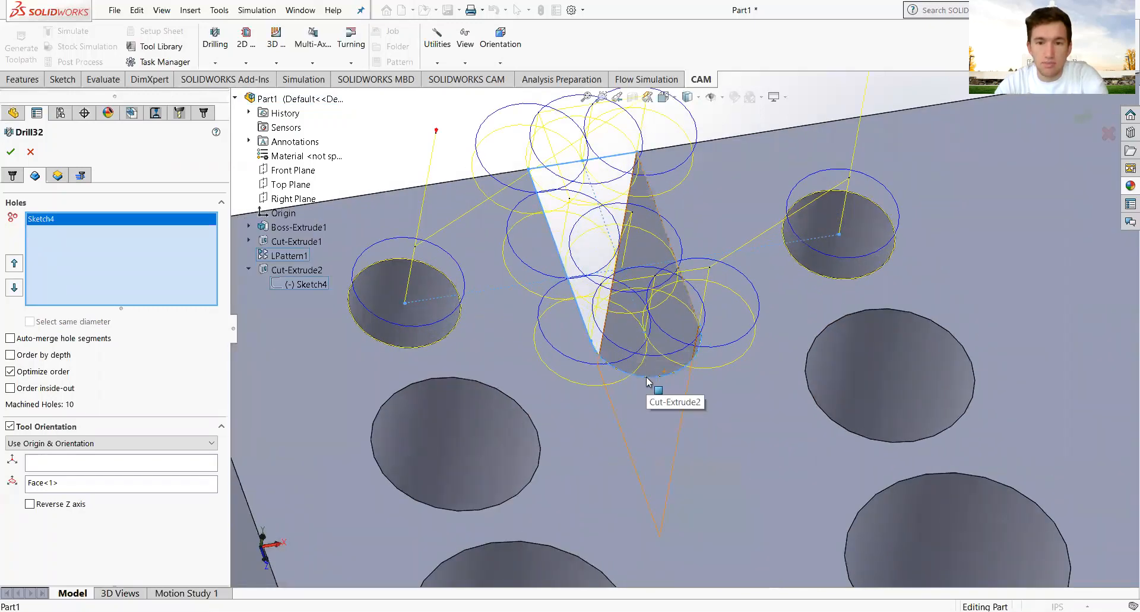
pyautogui.click(649, 381)
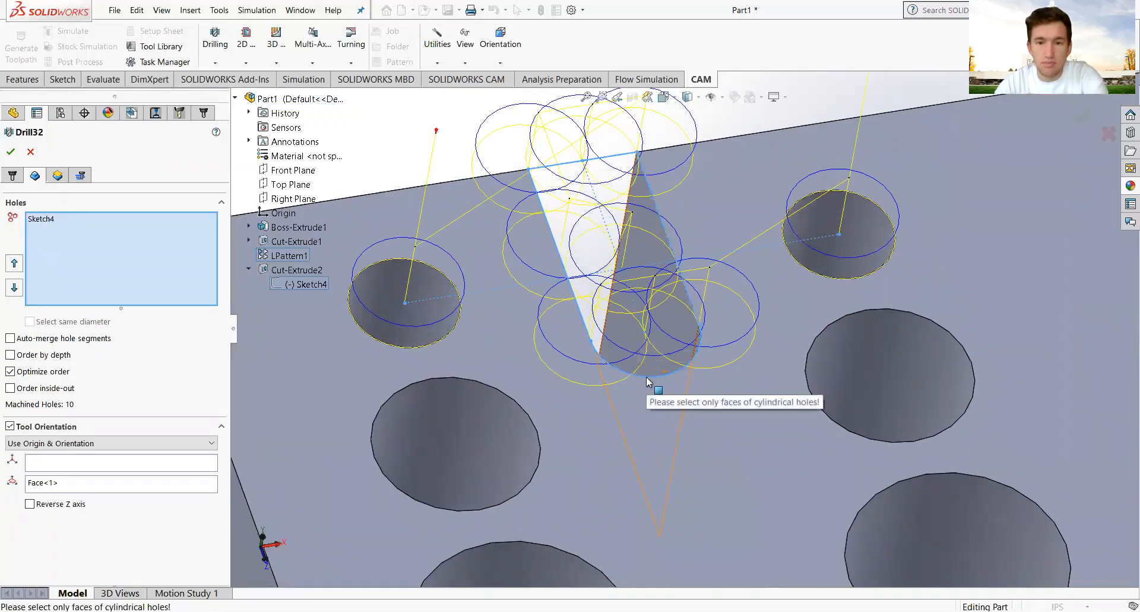
pyautogui.click(236, 99)
pyautogui.scroll(5, 657, 244)
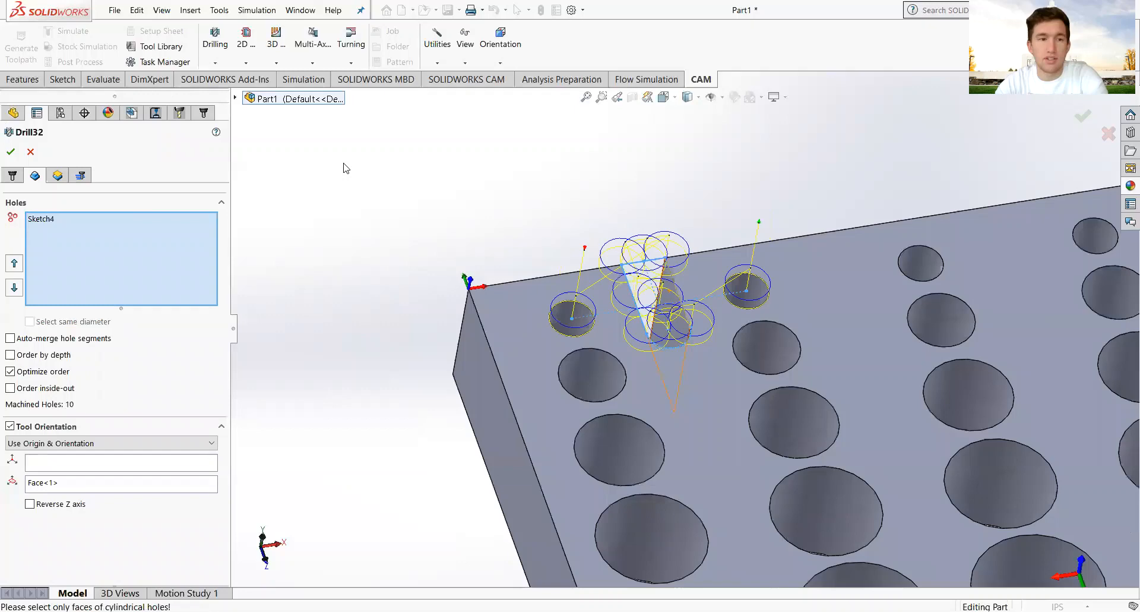
pyautogui.click(30, 152)
# Zoom around the plate and switch to the FeatureManager design tree.
pyautogui.scroll(6, 783, 356)
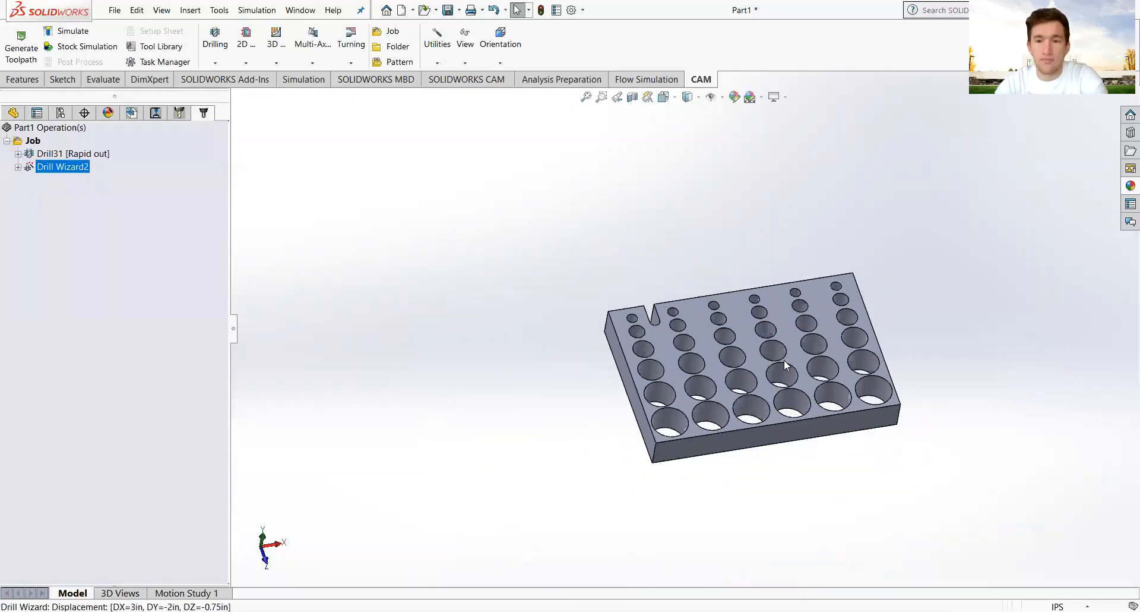
pyautogui.scroll(-6, 666, 321)
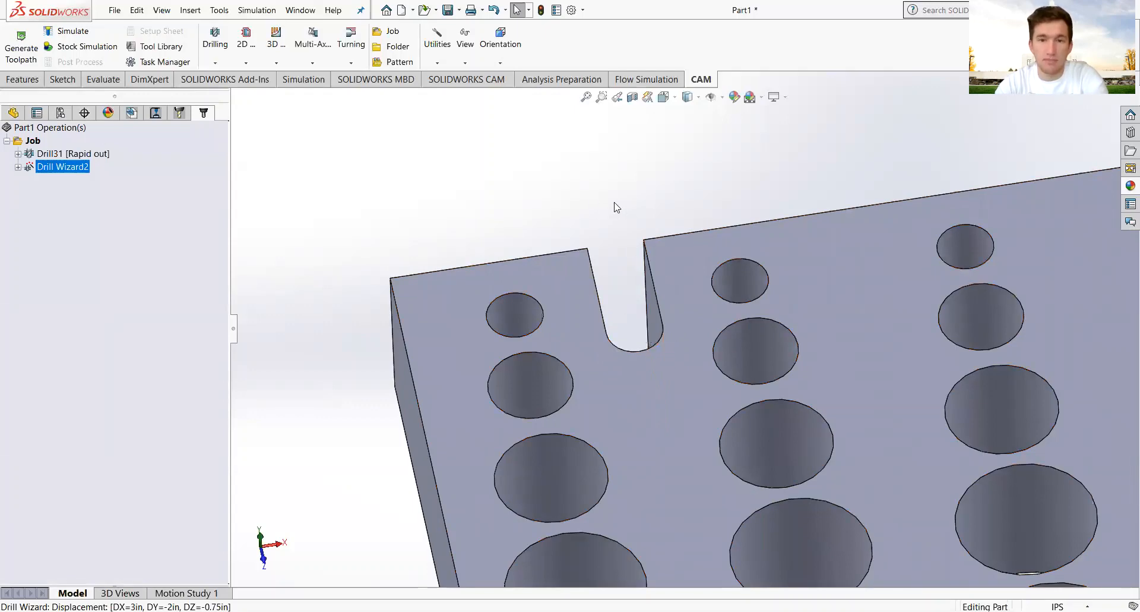
pyautogui.scroll(5, 679, 357)
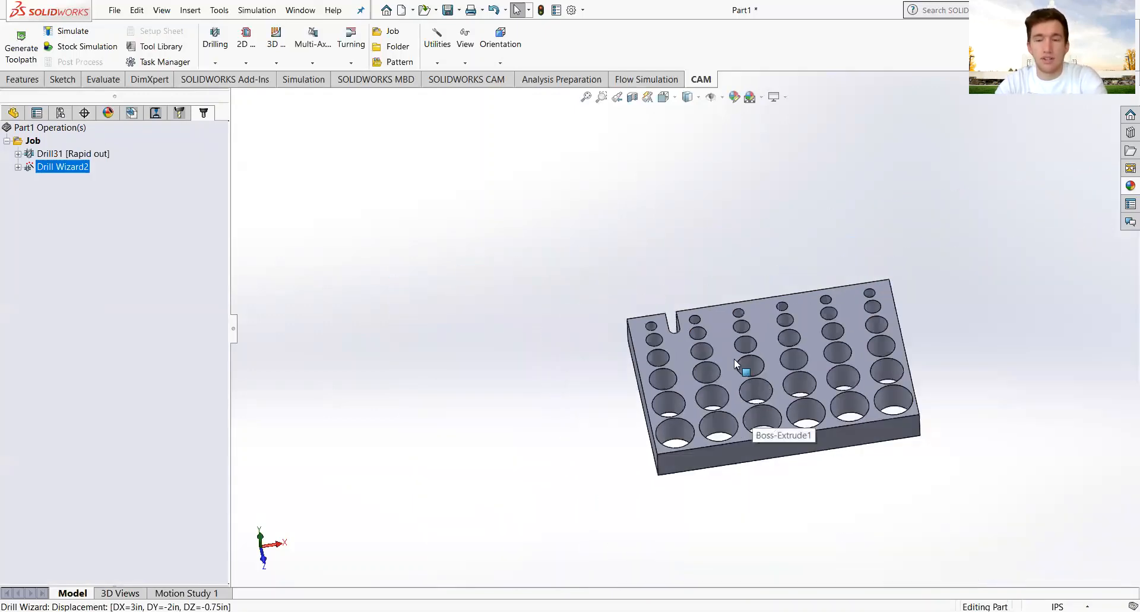
pyautogui.scroll(-3, 683, 334)
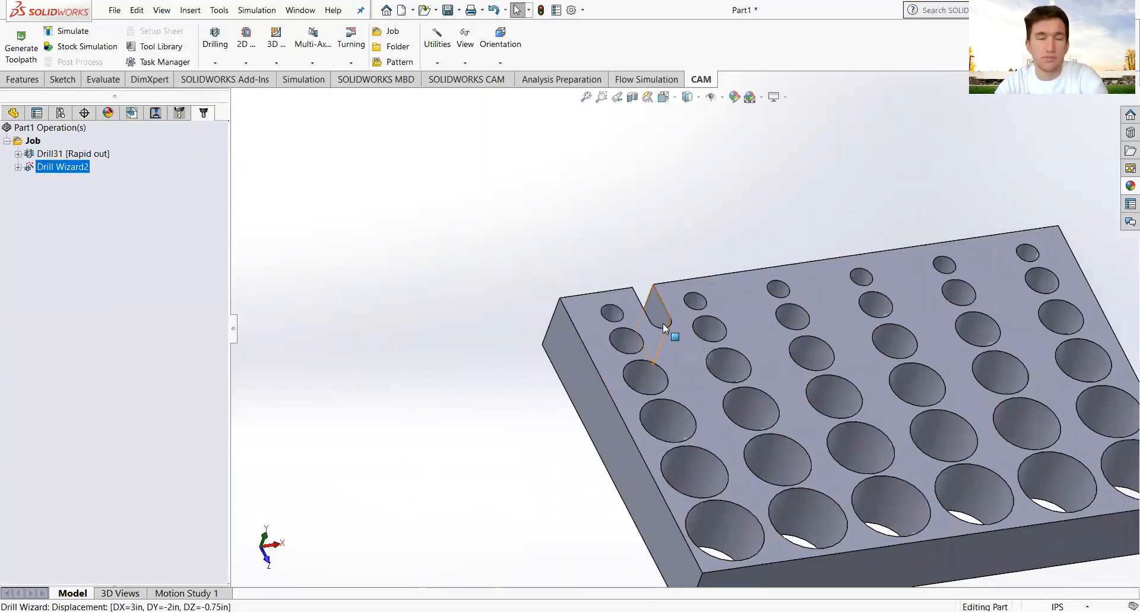
pyautogui.click(13, 113)
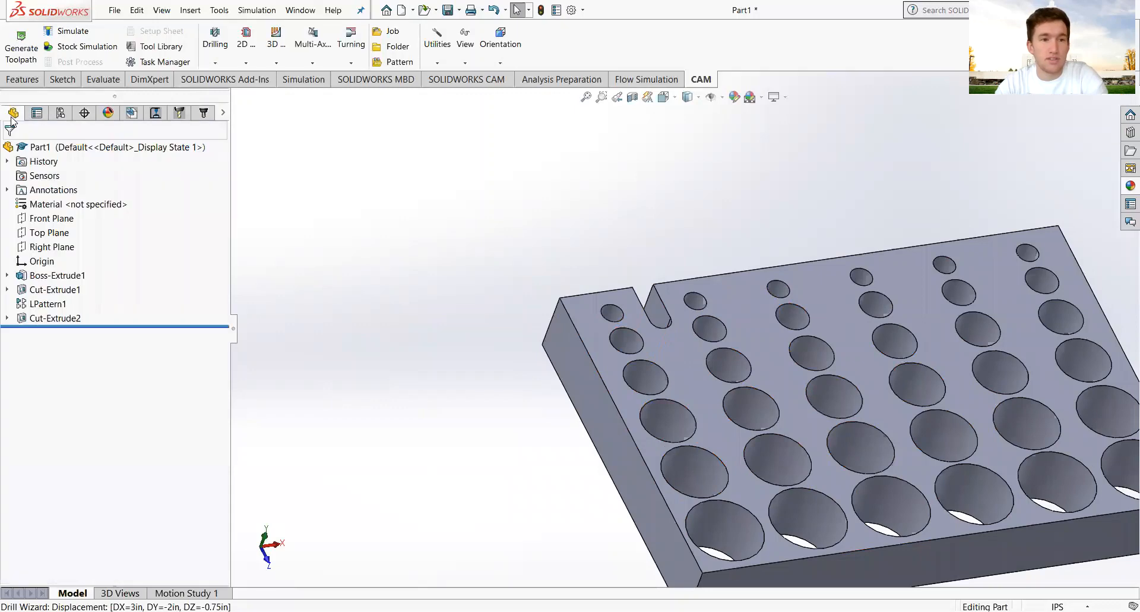
# Start a sketch on the plate's top face and convert the slot's rounded-end arc into it.
pyautogui.click(671, 339)
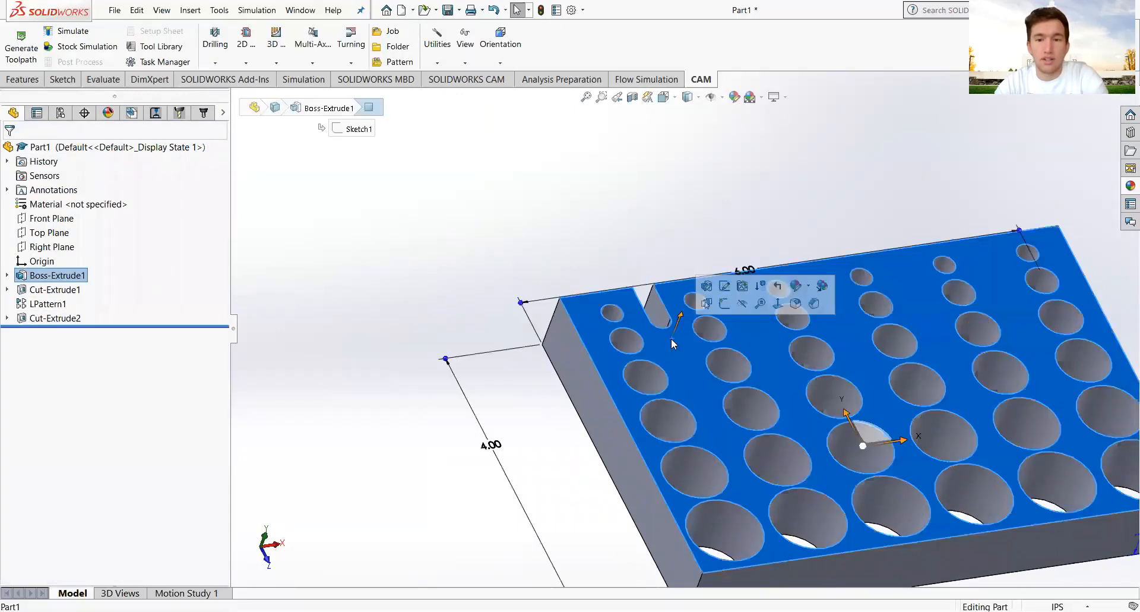
pyautogui.click(722, 303)
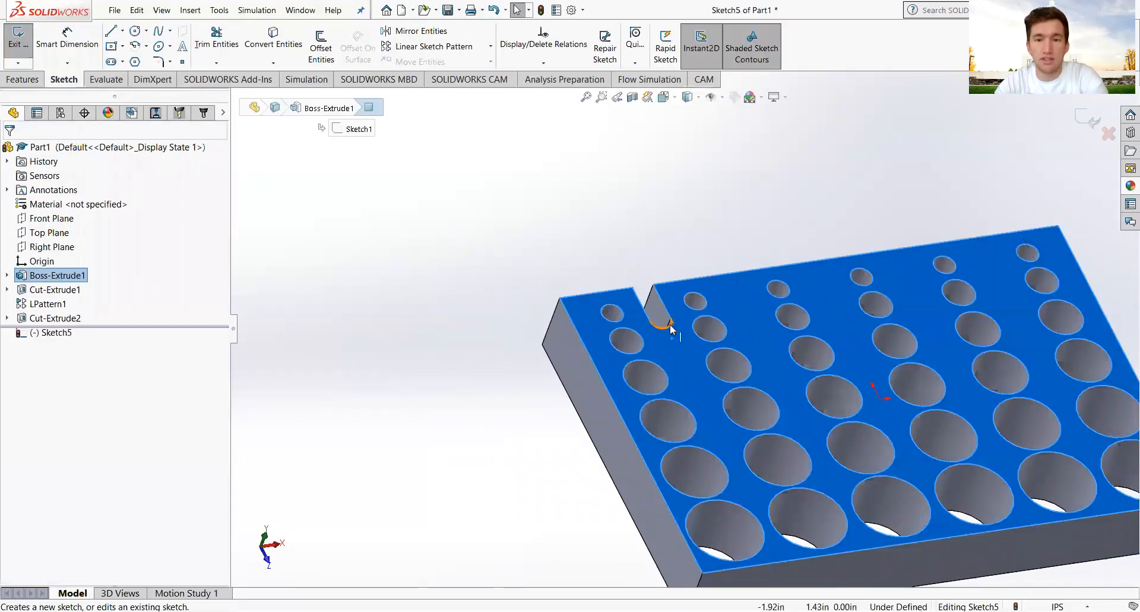
pyautogui.scroll(-4, 677, 318)
pyautogui.moveTo(701, 391); pyautogui.dragTo(697, 449, button='middle')
pyautogui.click(687, 310)
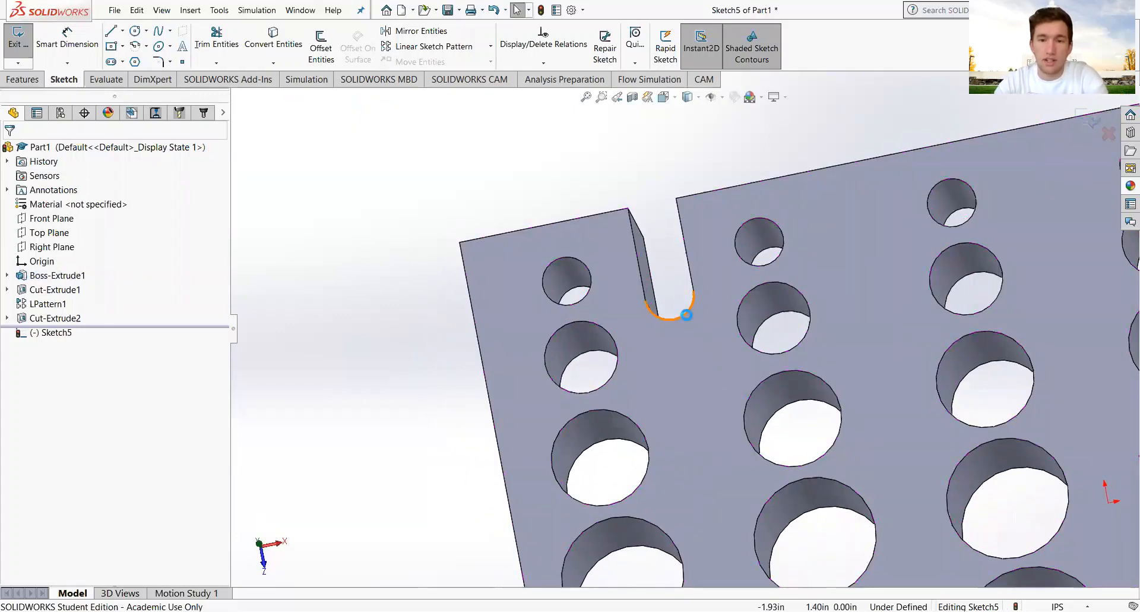
pyautogui.click(273, 37)
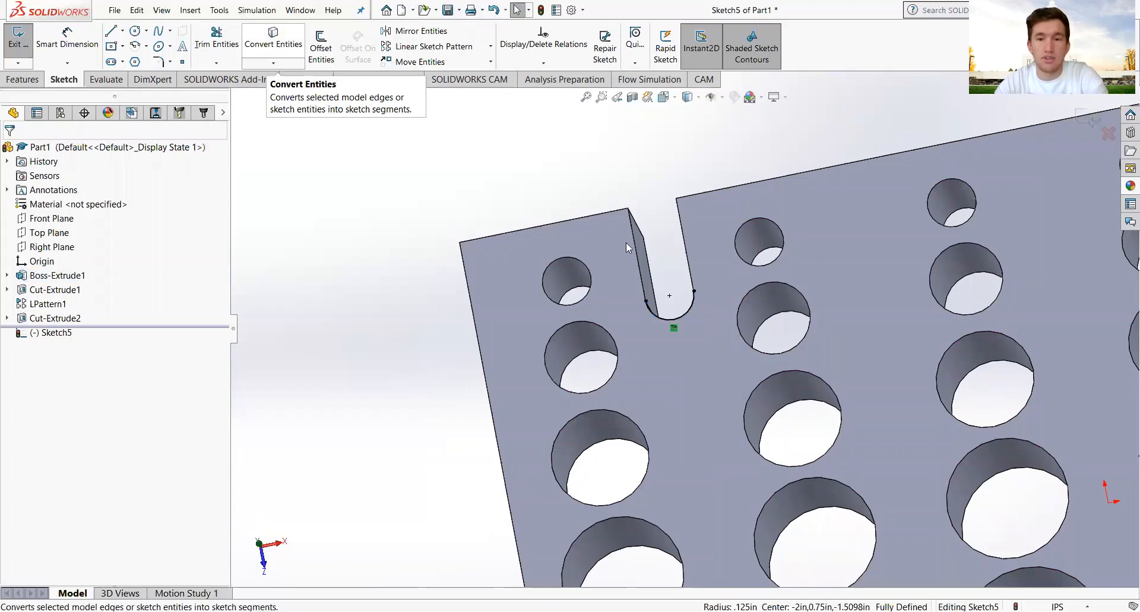
pyautogui.click(686, 313)
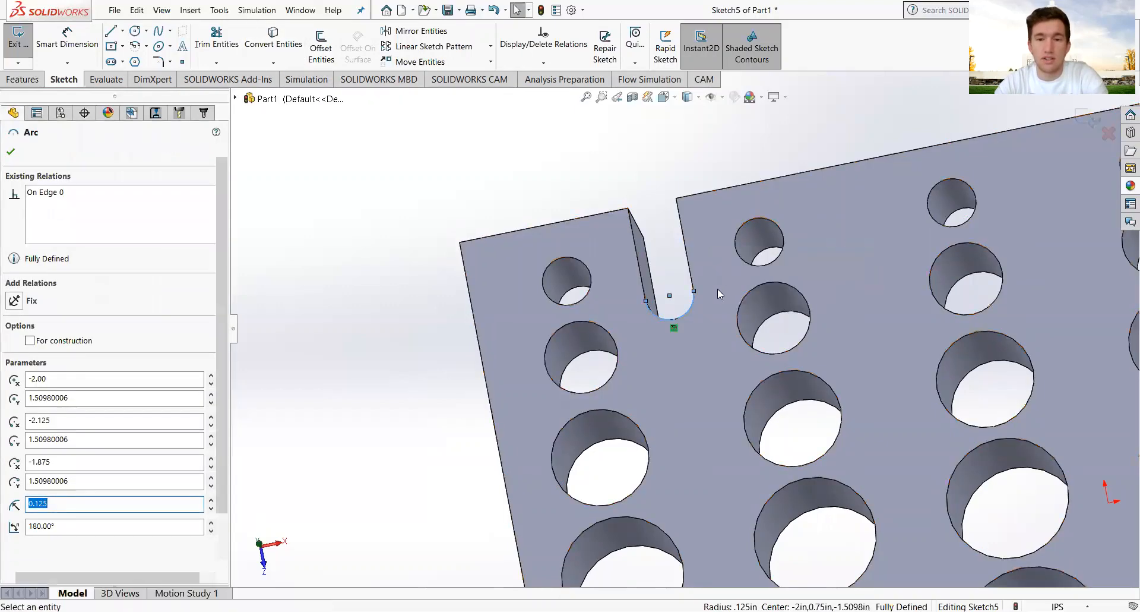
pyautogui.press('Escape')
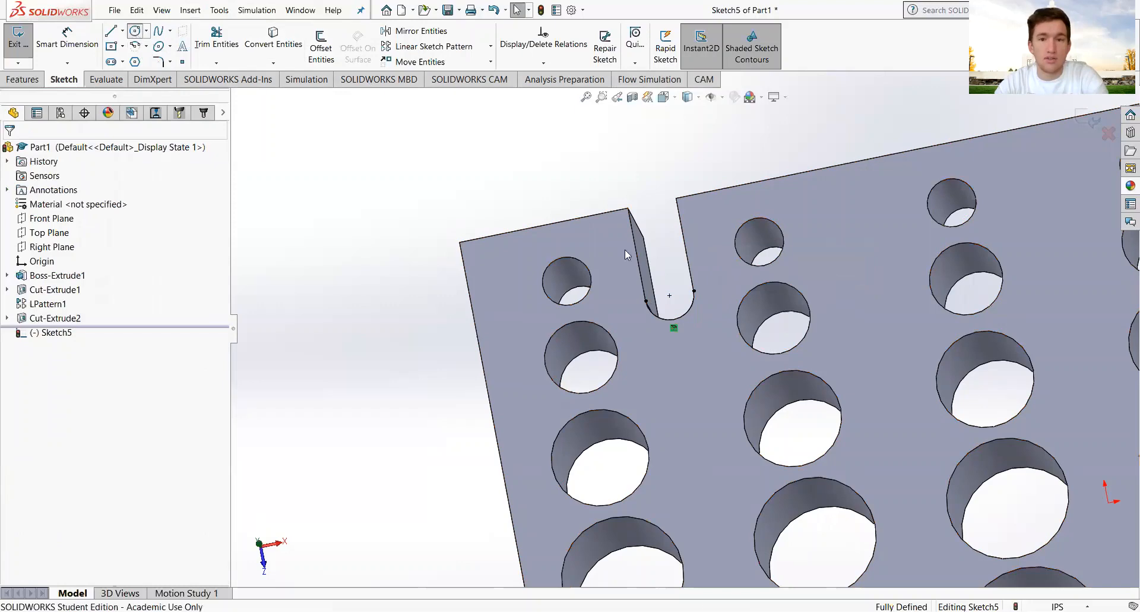
# Draw a 0.125 radius circle at the arc's centre and exit the sketch.
pyautogui.click(136, 30)
pyautogui.click(670, 295)
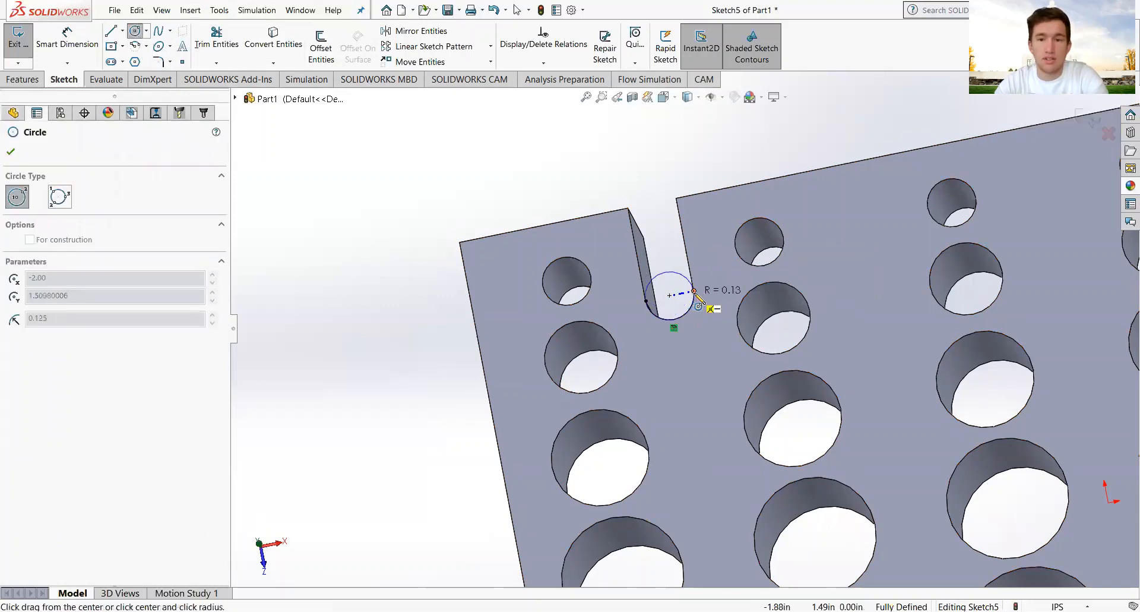
pyautogui.write('0.125')
pyautogui.press('Return')
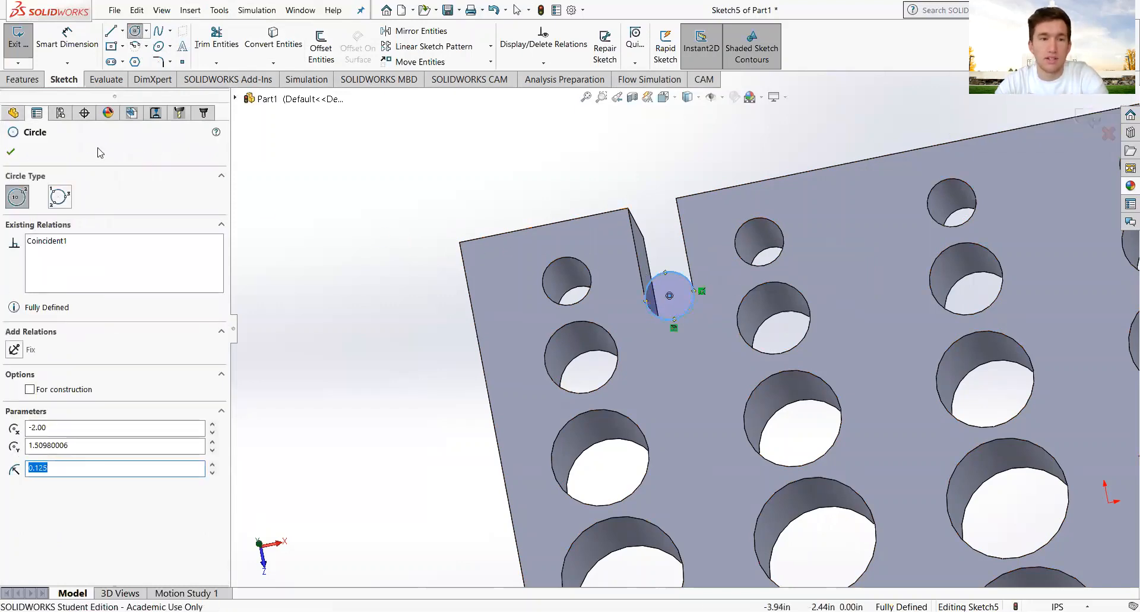
pyautogui.click(10, 153)
pyautogui.scroll(2, 377, 345)
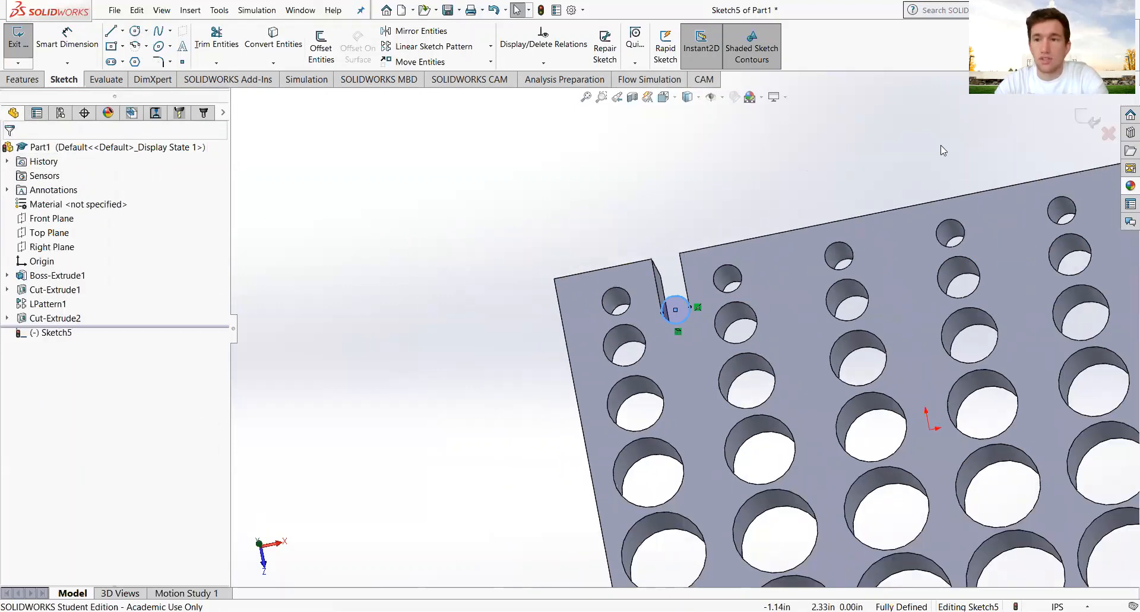
pyautogui.click(1093, 120)
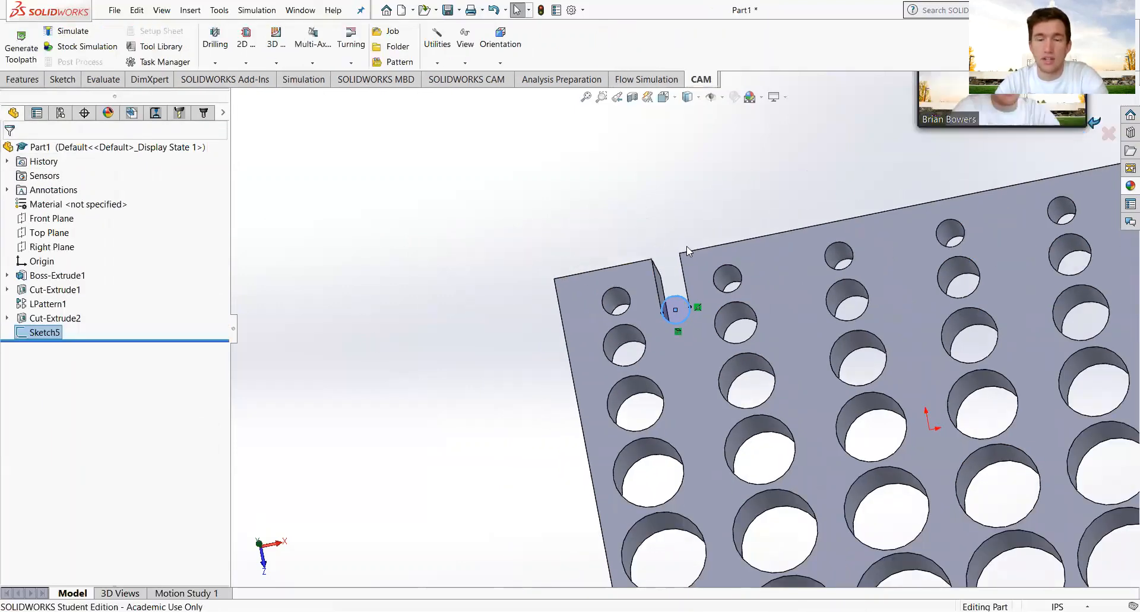
# Return to the CAM operation tree and add a new Drill operation.
pyautogui.click(204, 112)
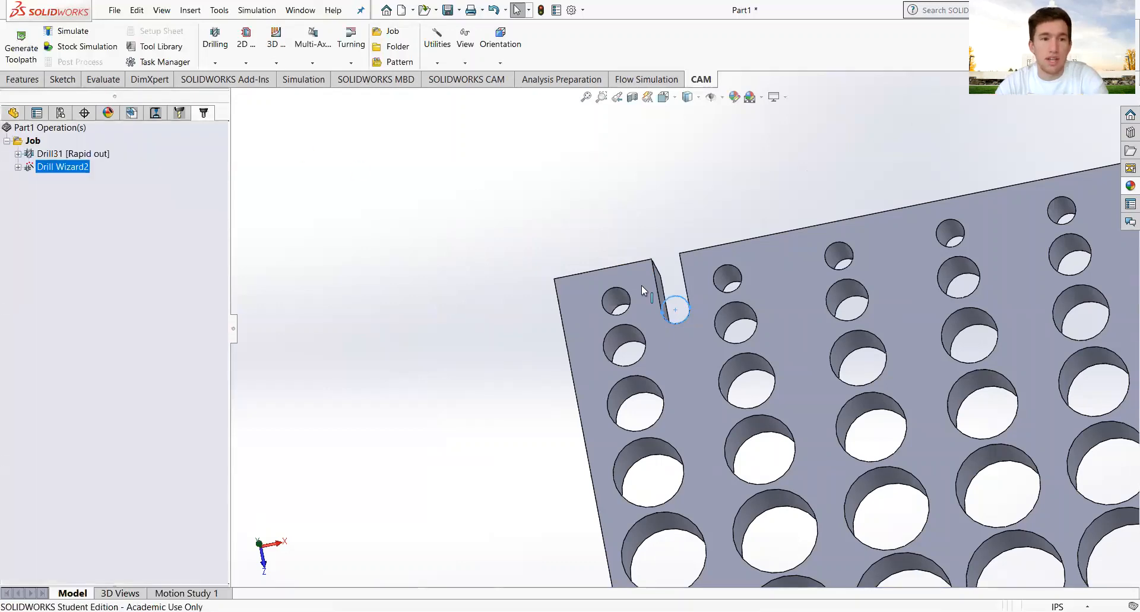
pyautogui.moveTo(725, 323); pyautogui.dragTo(715, 240, button='middle')
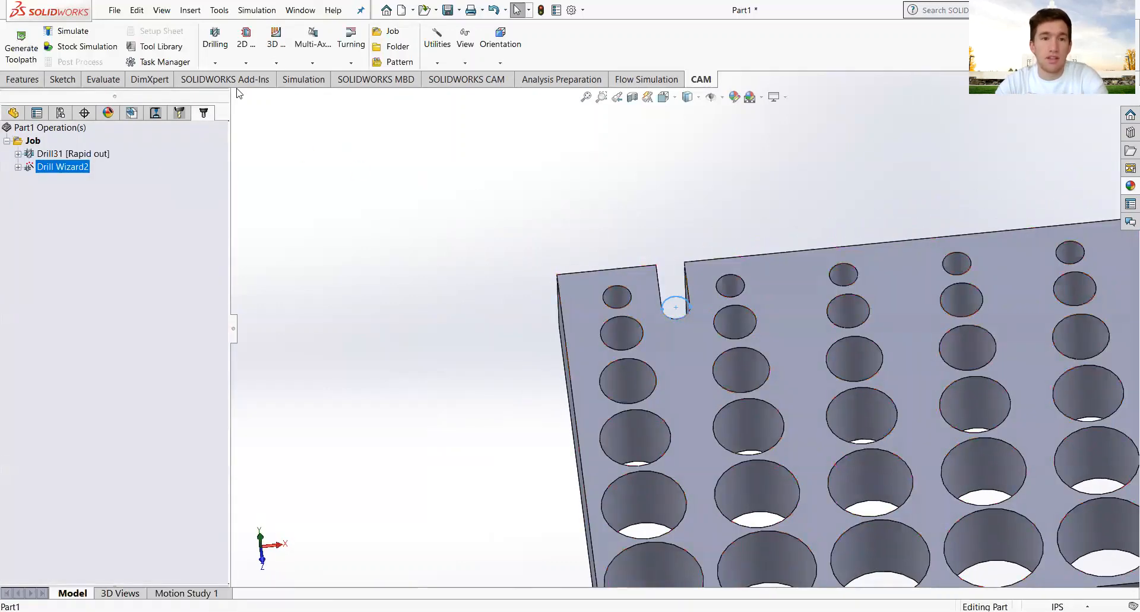
pyautogui.click(221, 45)
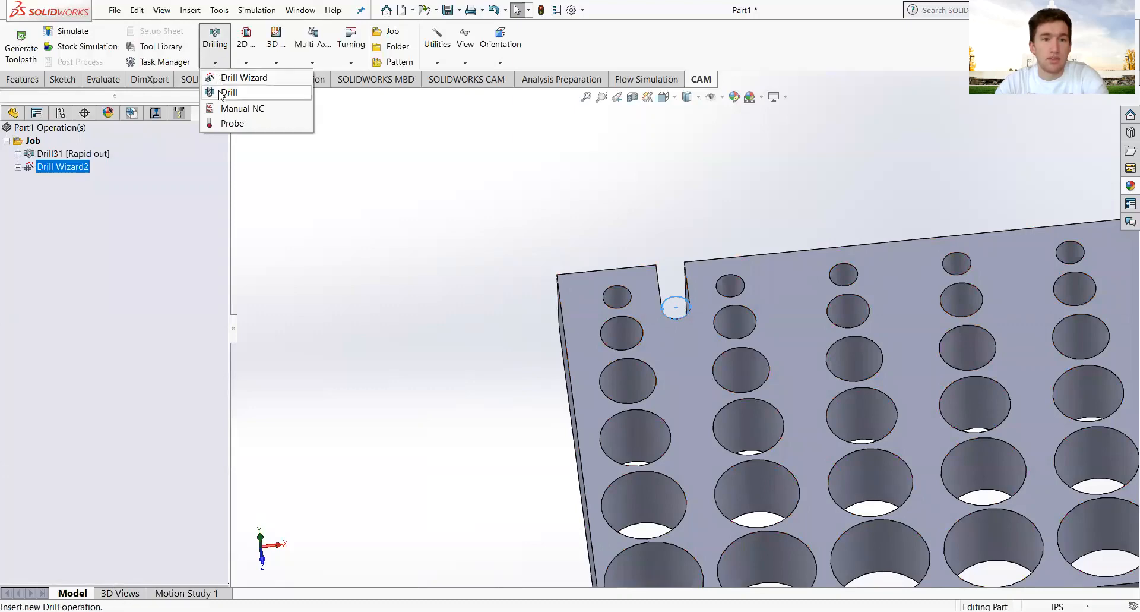
pyautogui.click(221, 93)
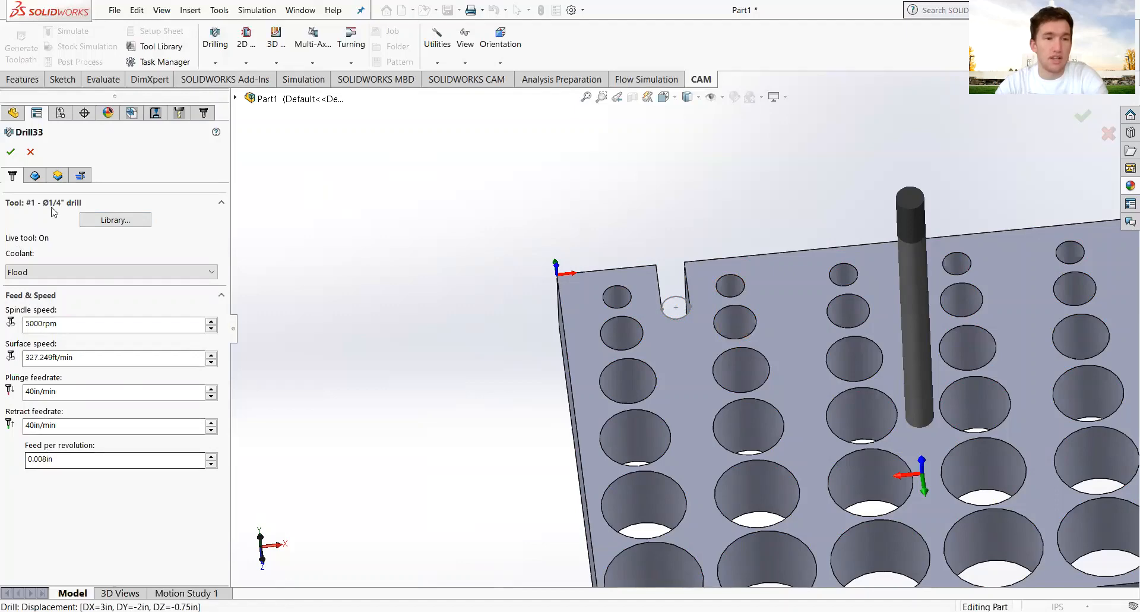
# Assign the slot circle, Arc3@Sketch5, as the operation's only hole.
pyautogui.click(35, 176)
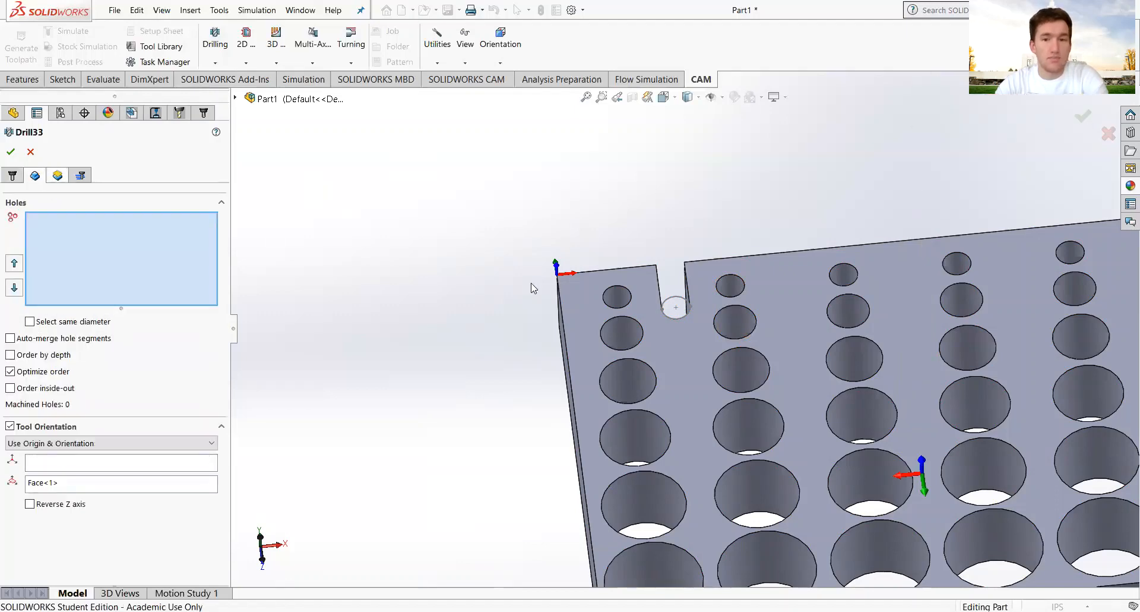
pyautogui.scroll(-3, 671, 287)
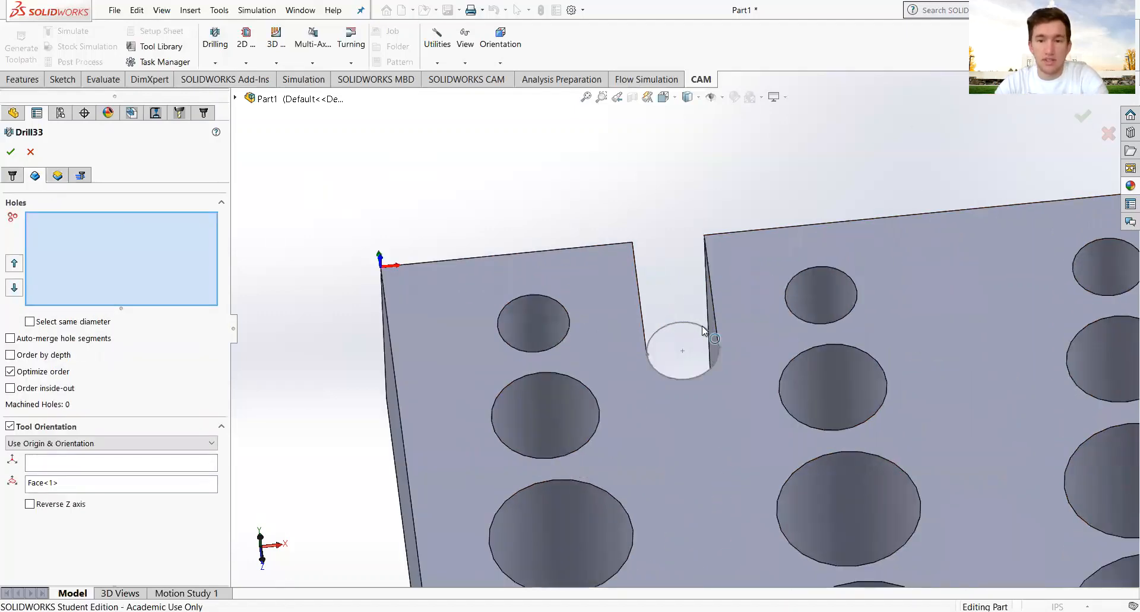
pyautogui.click(702, 326)
pyautogui.scroll(1, 693, 405)
pyautogui.moveTo(692, 405)
pyautogui.mouseDown(button='middle')
pyautogui.moveTo(702, 336)
pyautogui.moveTo(708, 362)
pyautogui.mouseUp(button='middle')
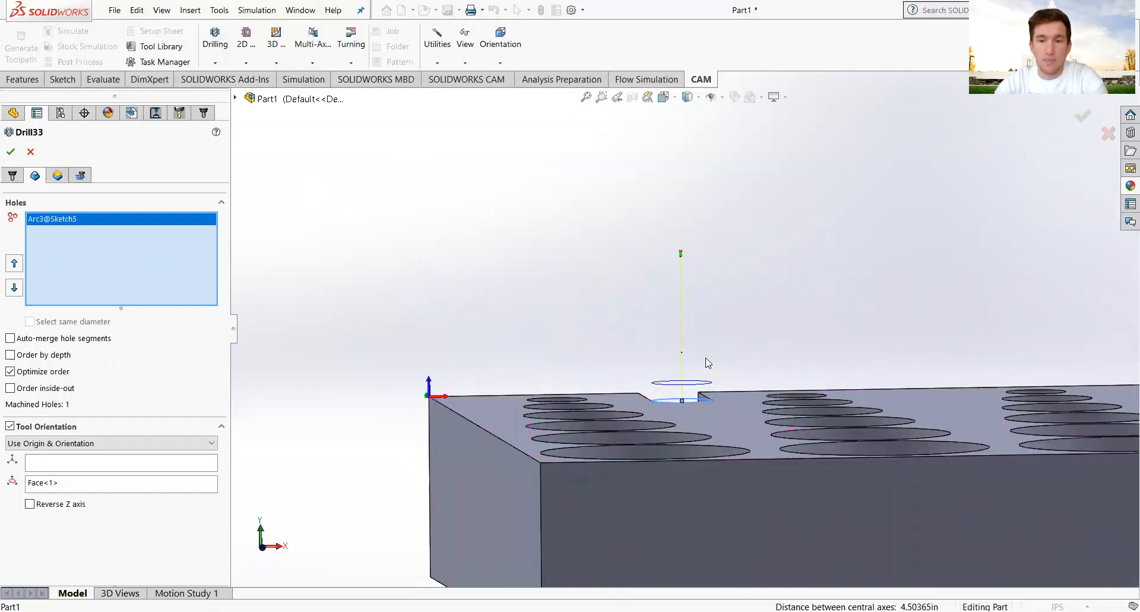
# Make Drill33 drill to the model bottom with the drill tip passing through.
pyautogui.click(57, 175)
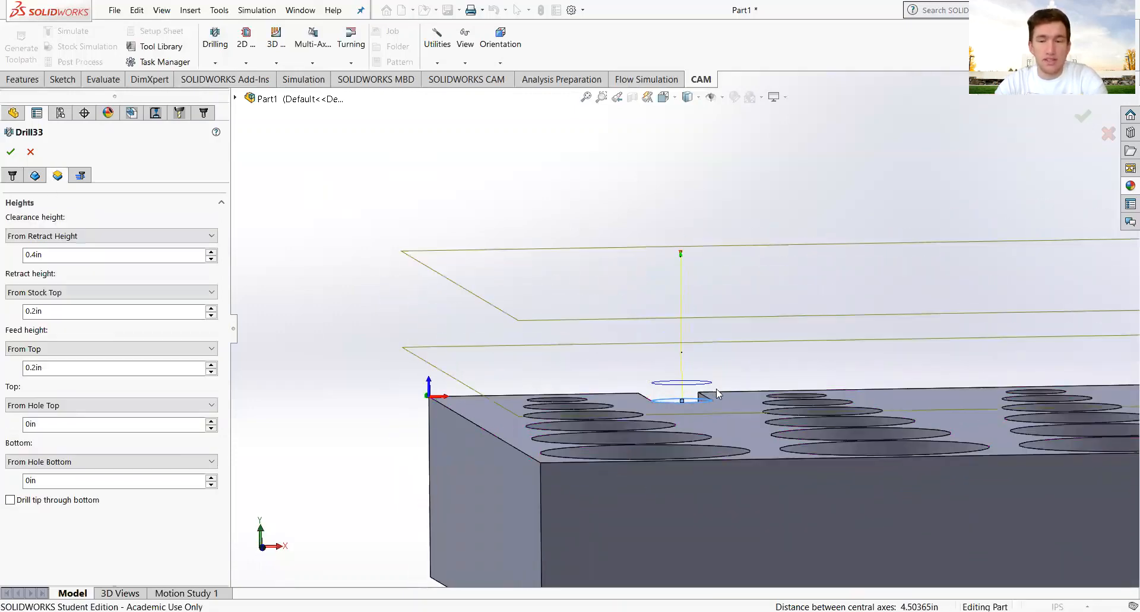
pyautogui.scroll(2, 679, 456)
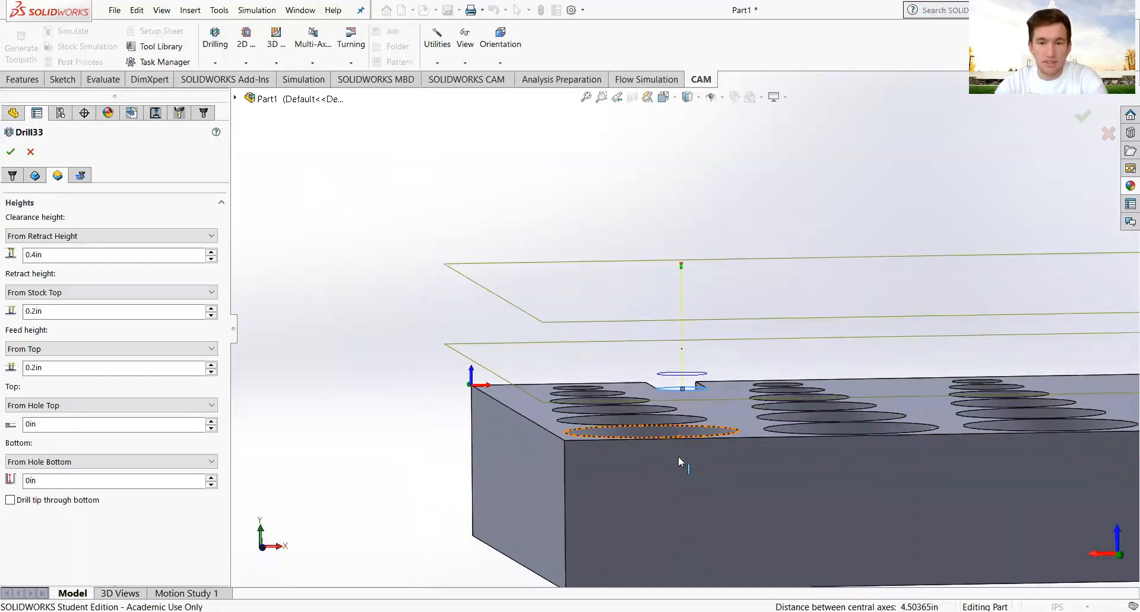
pyautogui.scroll(-2, 702, 485)
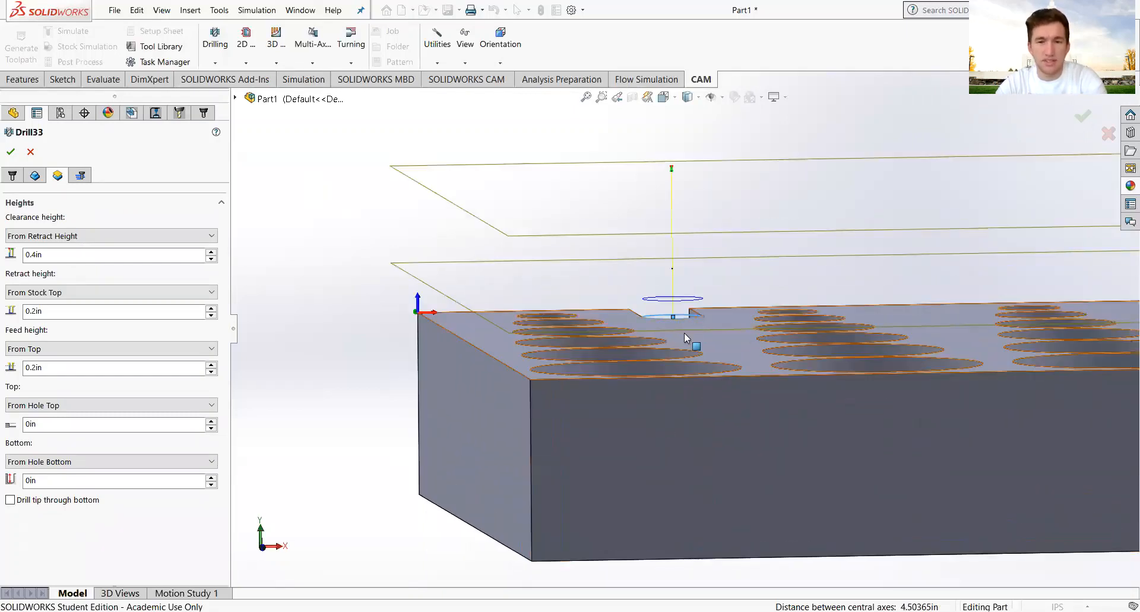
pyautogui.moveTo(684, 332); pyautogui.dragTo(784, 306, button='middle')
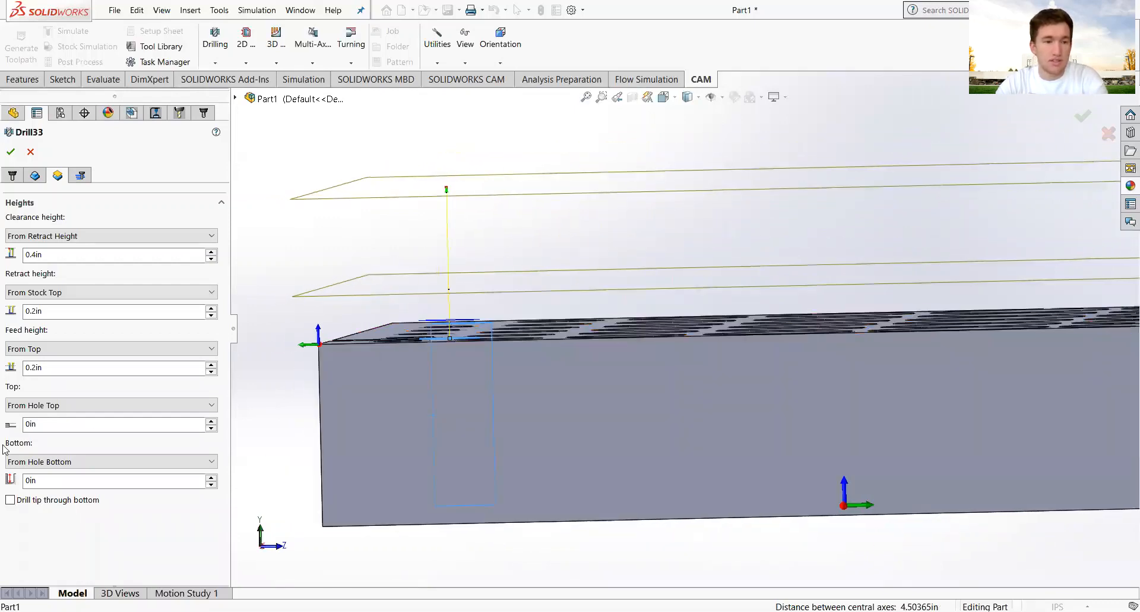
pyautogui.click(80, 462)
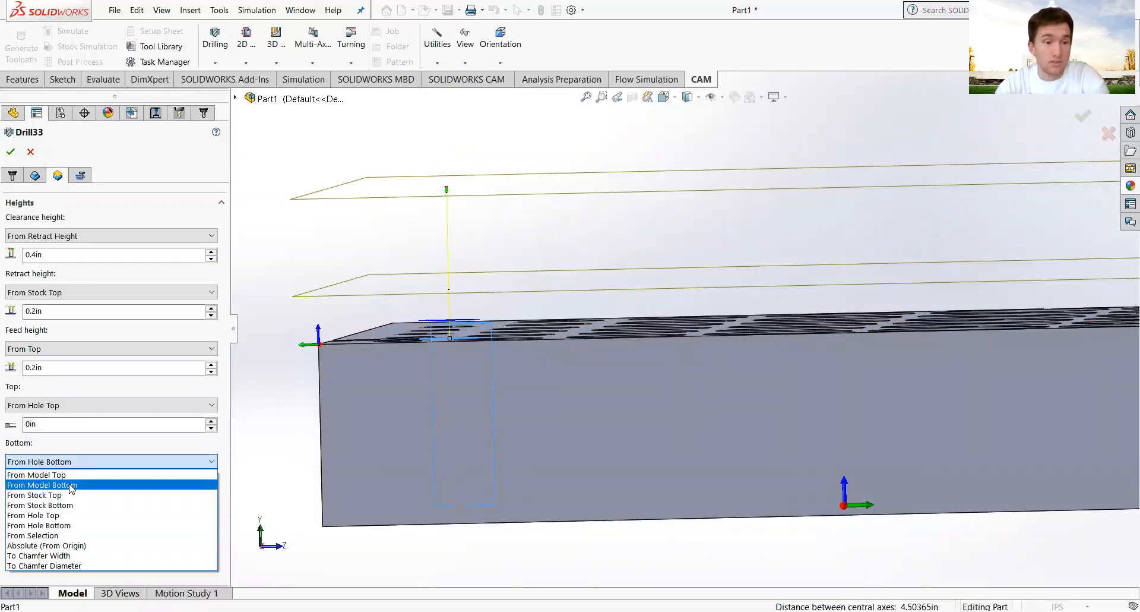
pyautogui.click(71, 485)
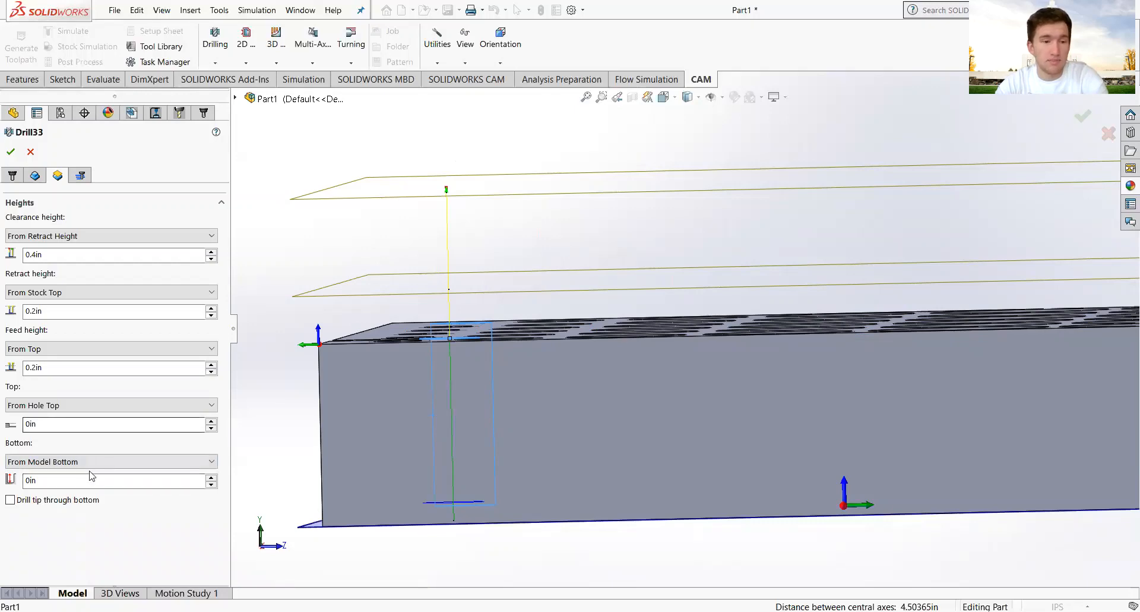
pyautogui.click(10, 500)
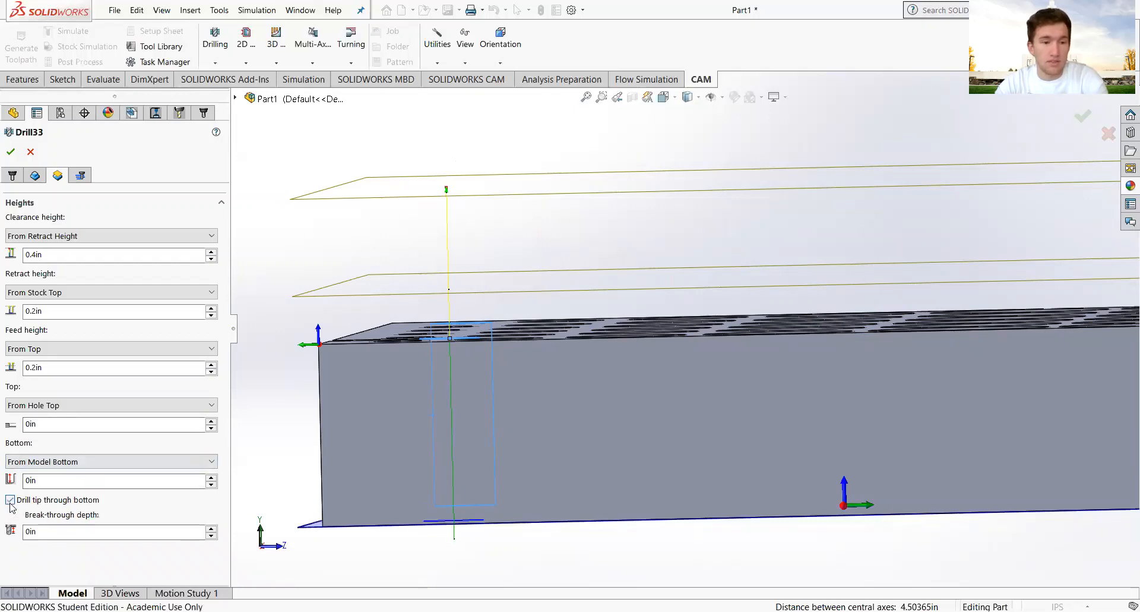
# Set a 0.0625in break-through depth and accept the Drill33 height settings.
pyautogui.scroll(1, 450, 463)
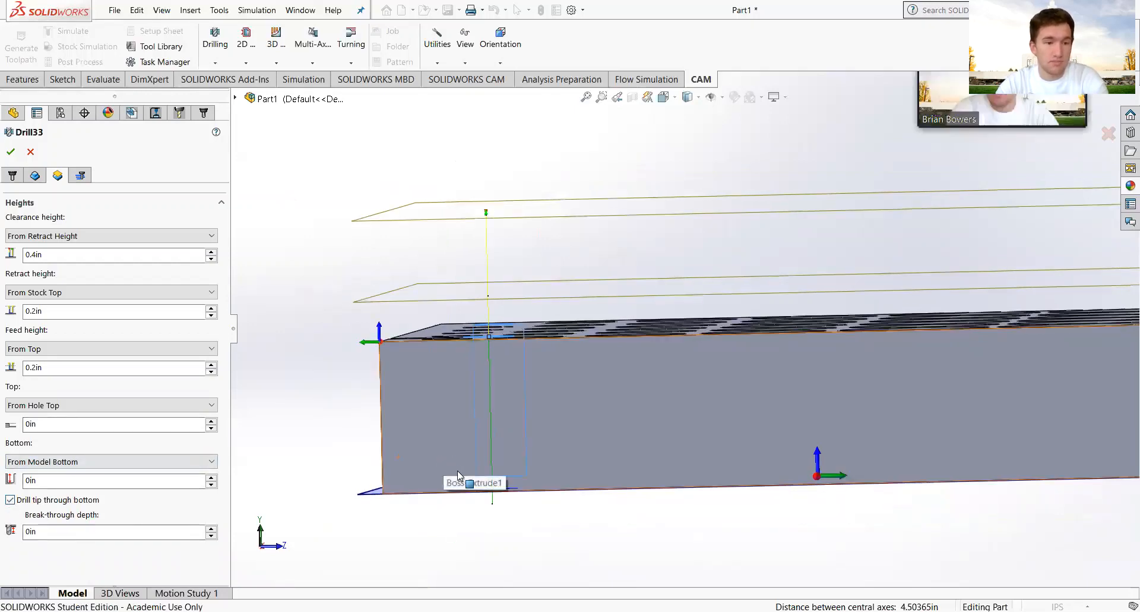
pyautogui.moveTo(459, 475); pyautogui.dragTo(341, 474, button='middle')
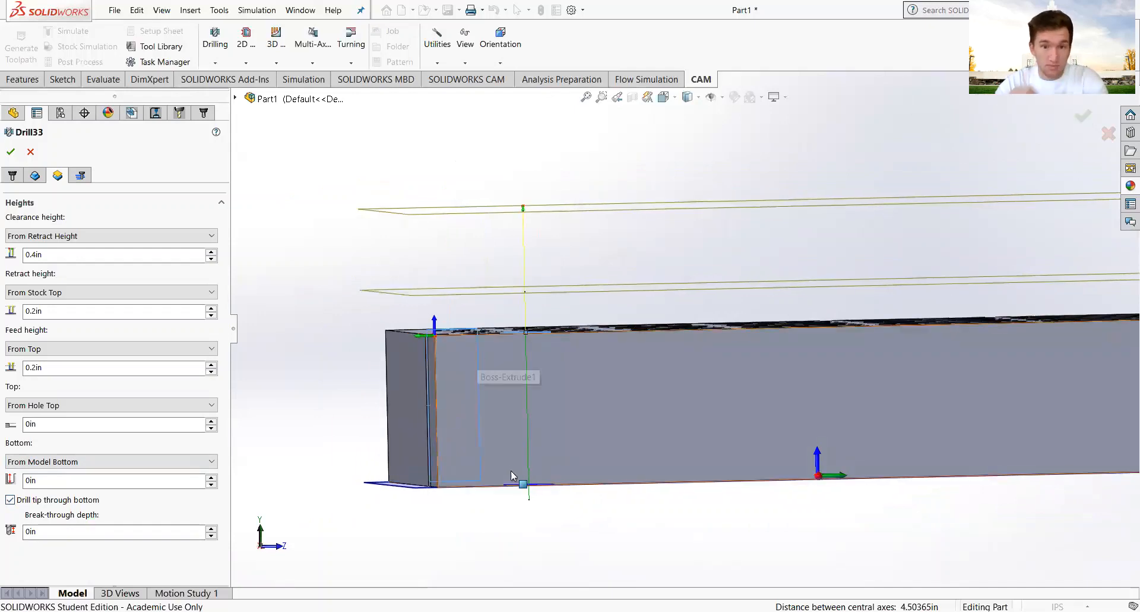
pyautogui.scroll(-3, 530, 500)
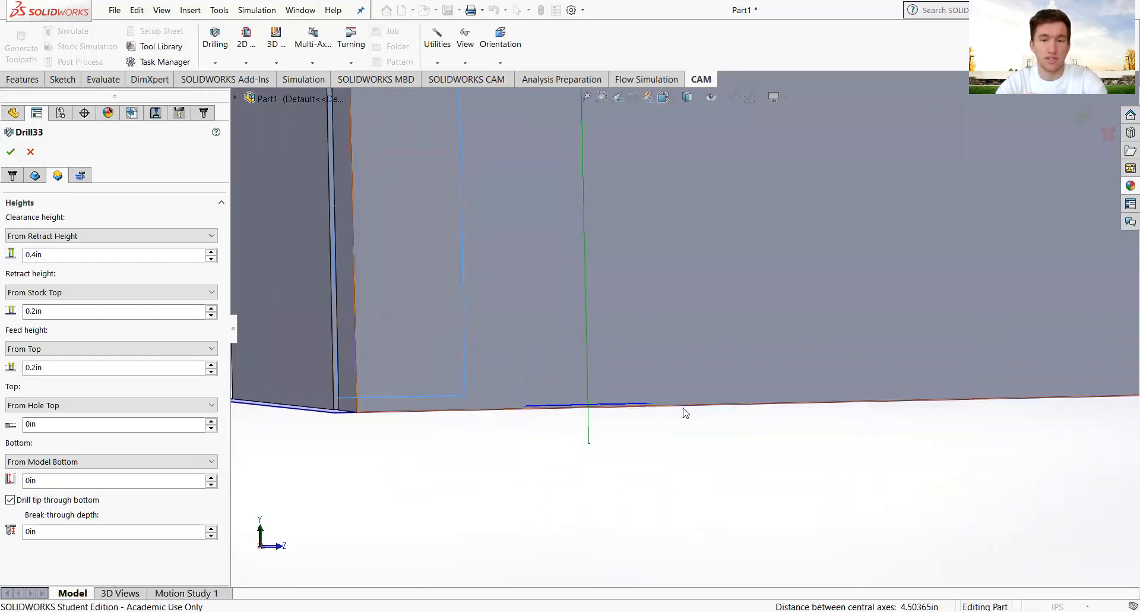
pyautogui.moveTo(106, 531)
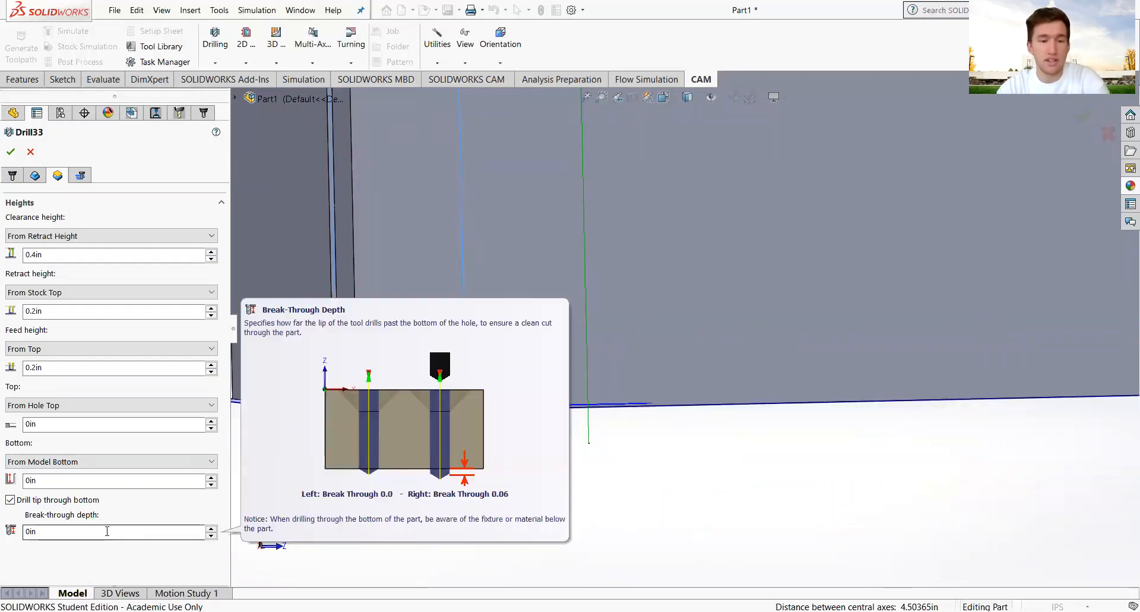
pyautogui.click(107, 531)
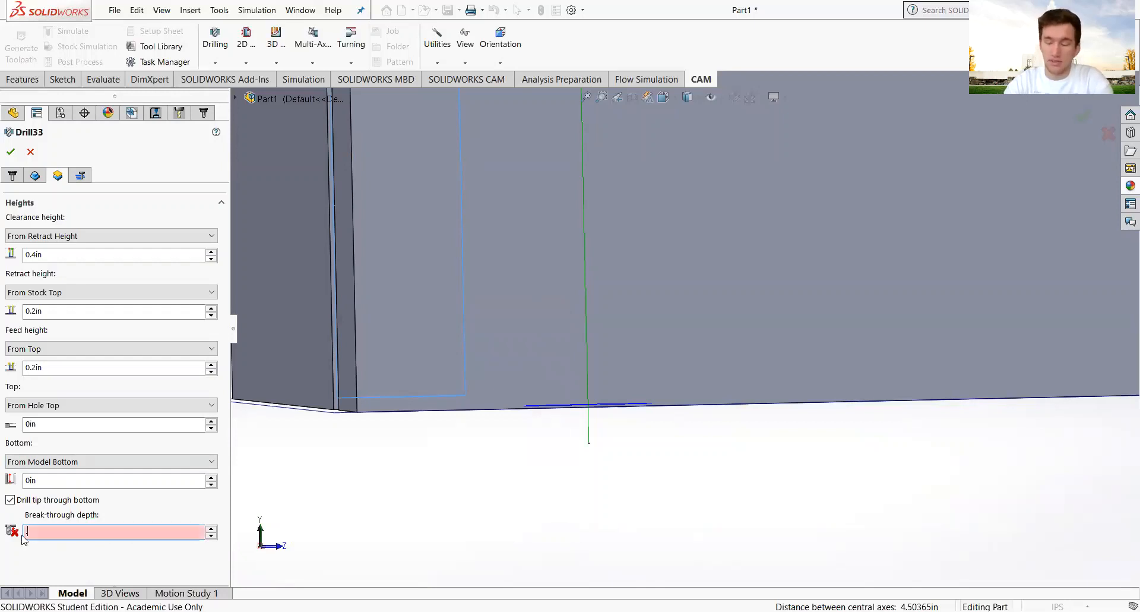
pyautogui.write('.0625')
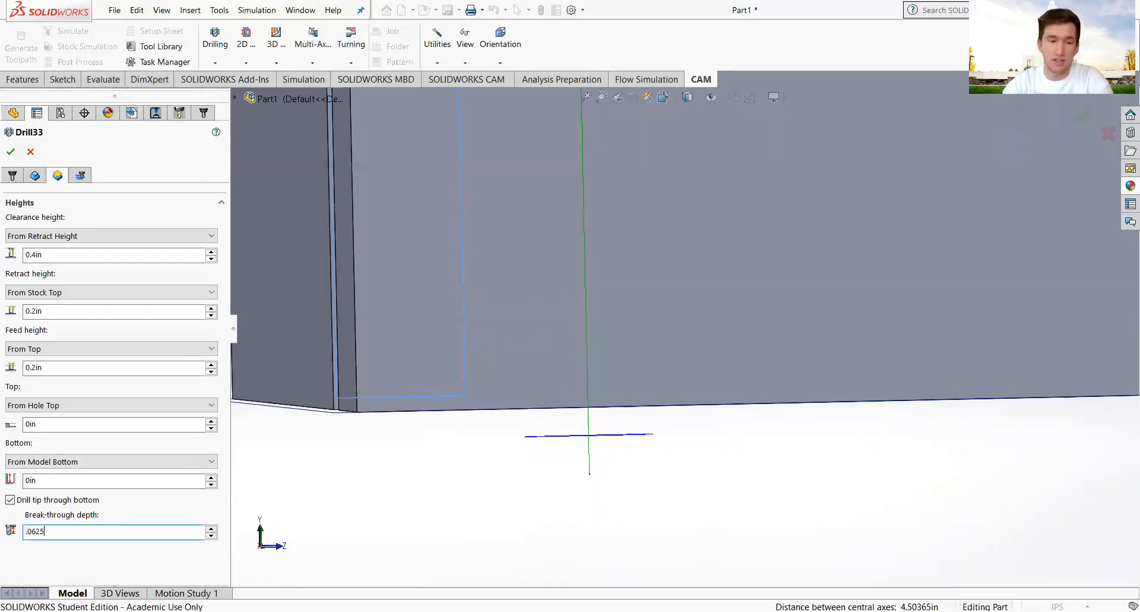
pyautogui.press('Return')
pyautogui.scroll(1, 502, 391)
pyautogui.scroll(2, 502, 391)
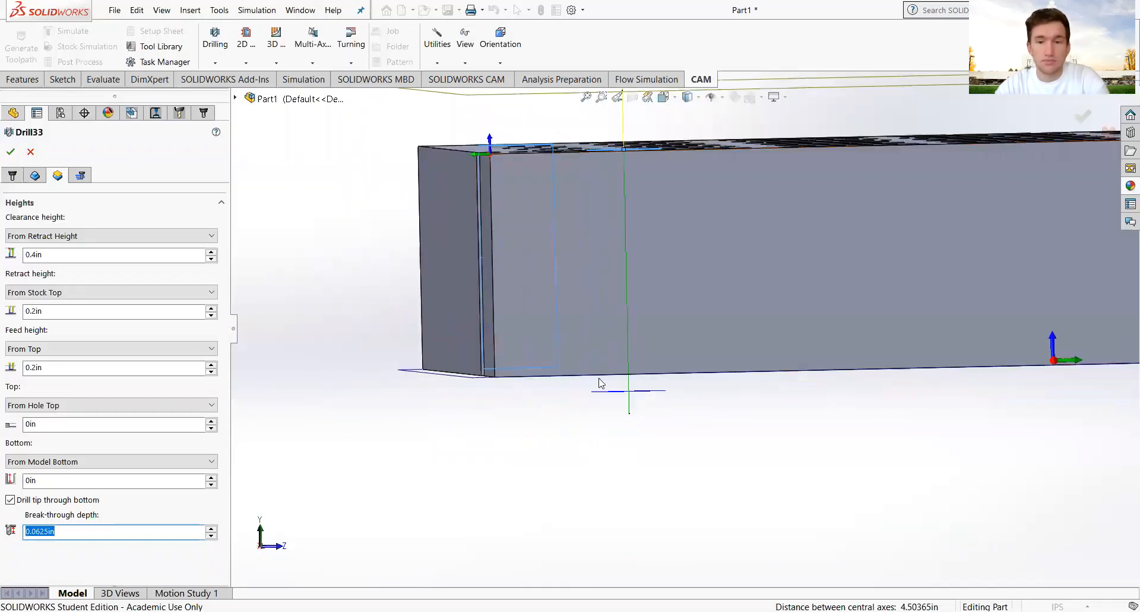
pyautogui.scroll(4, 690, 317)
pyautogui.moveTo(823, 311); pyautogui.dragTo(756, 336, button='middle')
pyautogui.click(10, 152)
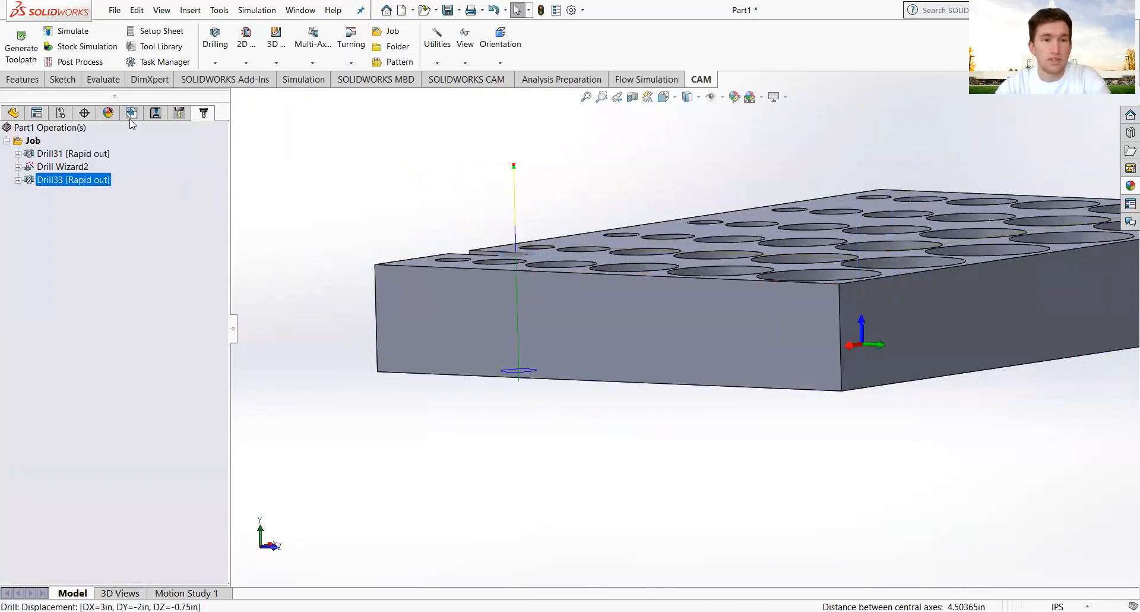
# Play a slowed Drill33 stock simulation cutting the slot-end hole (0.037047in³ removed), then close it.
pyautogui.click(83, 46)
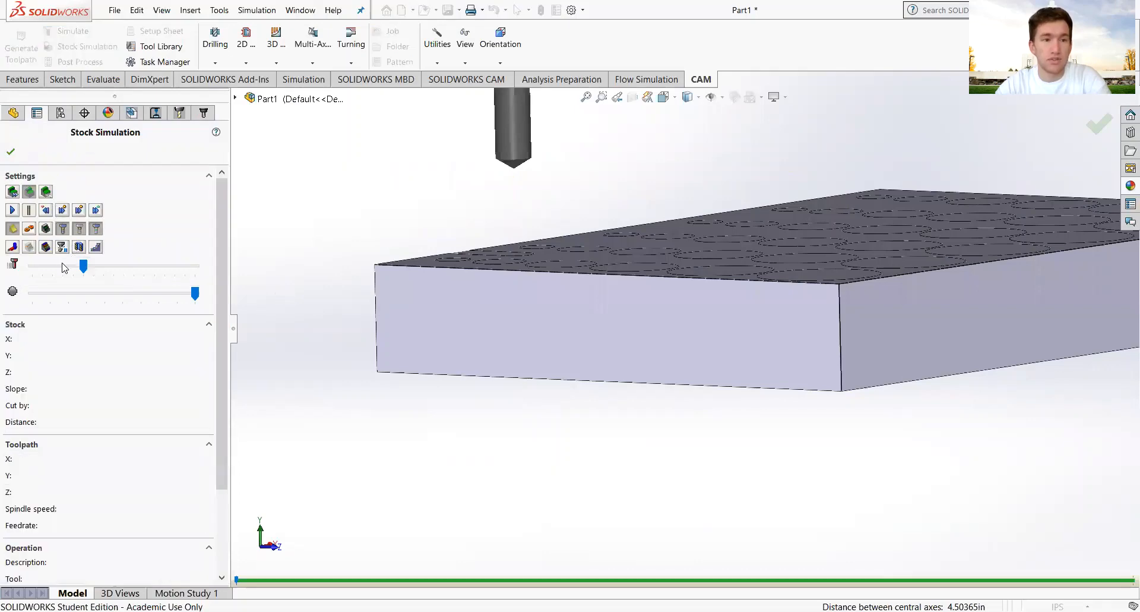
pyautogui.click(64, 268)
pyautogui.click(12, 210)
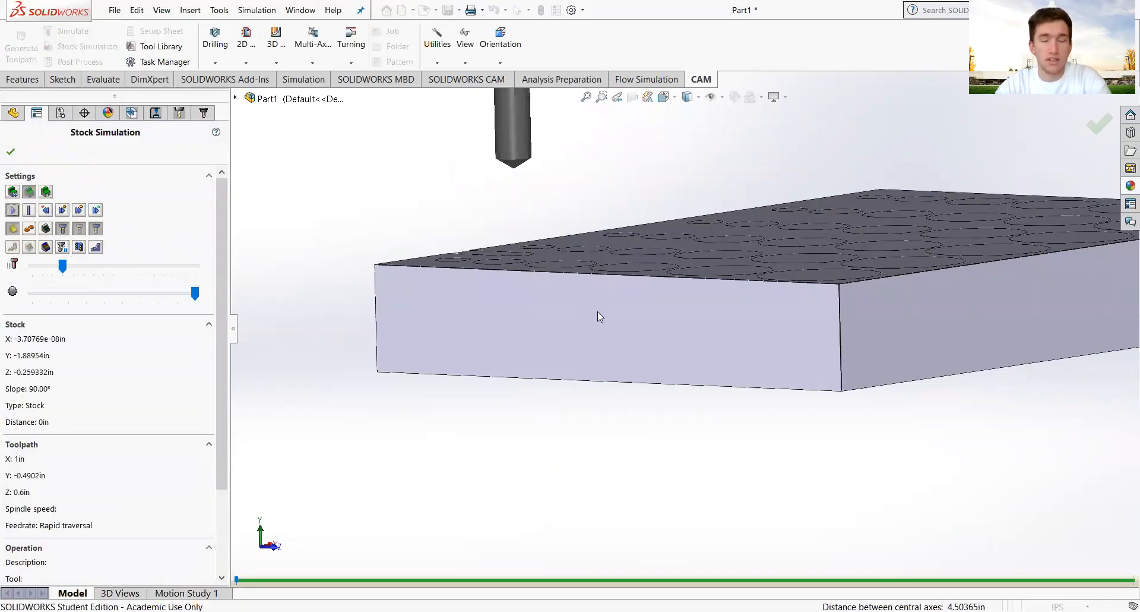
pyautogui.moveTo(598, 311)
pyautogui.mouseDown(button='middle')
pyautogui.moveTo(618, 330)
pyautogui.moveTo(604, 318)
pyautogui.mouseUp(button='middle')
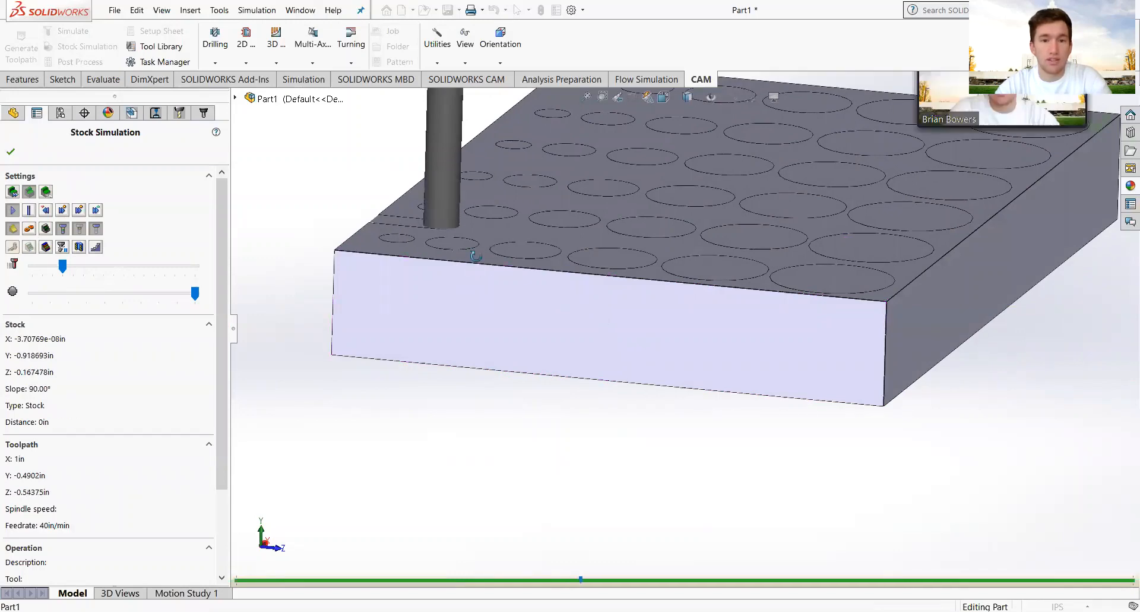
pyautogui.moveTo(465, 296); pyautogui.dragTo(482, 240, button='middle')
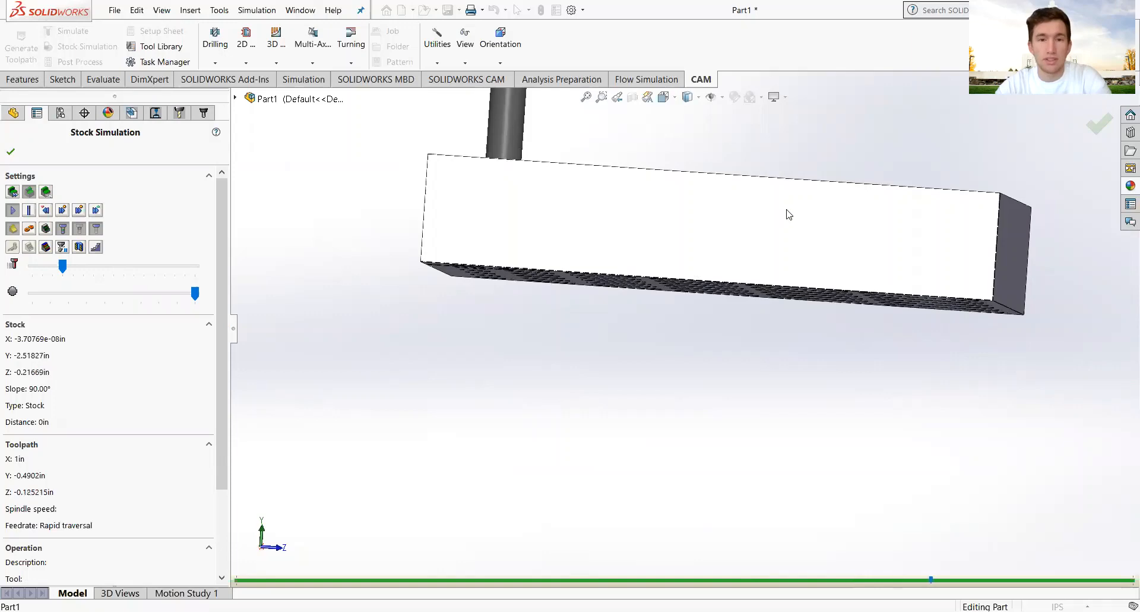
pyautogui.moveTo(786, 210); pyautogui.dragTo(723, 271, button='middle')
pyautogui.scroll(8, 718, 271)
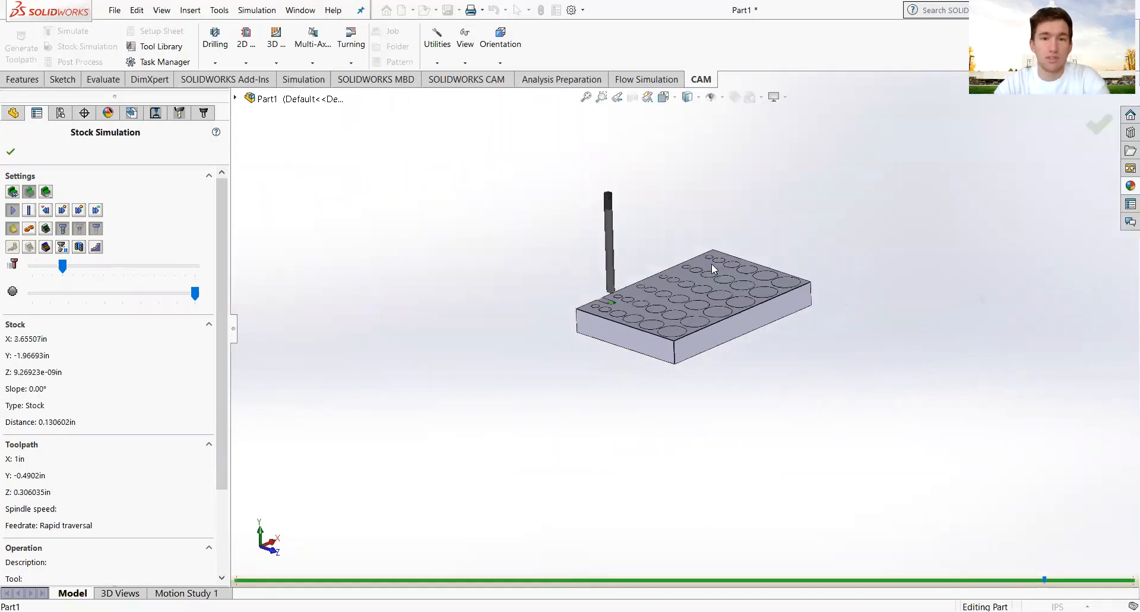
pyautogui.scroll(-2, 652, 289)
pyautogui.scroll(-4, 647, 291)
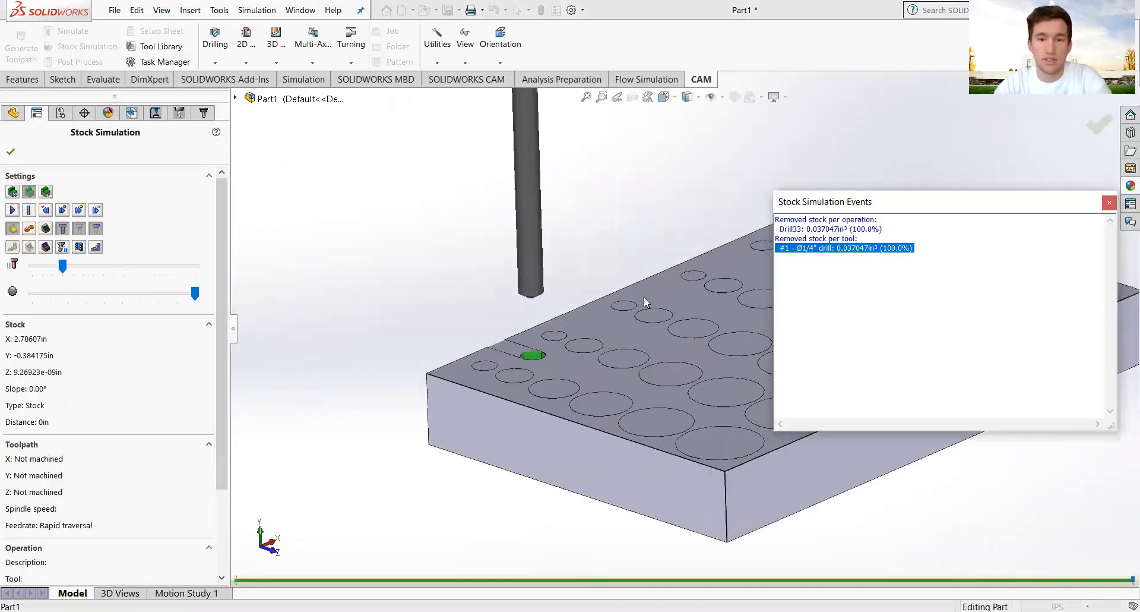
pyautogui.click(1110, 203)
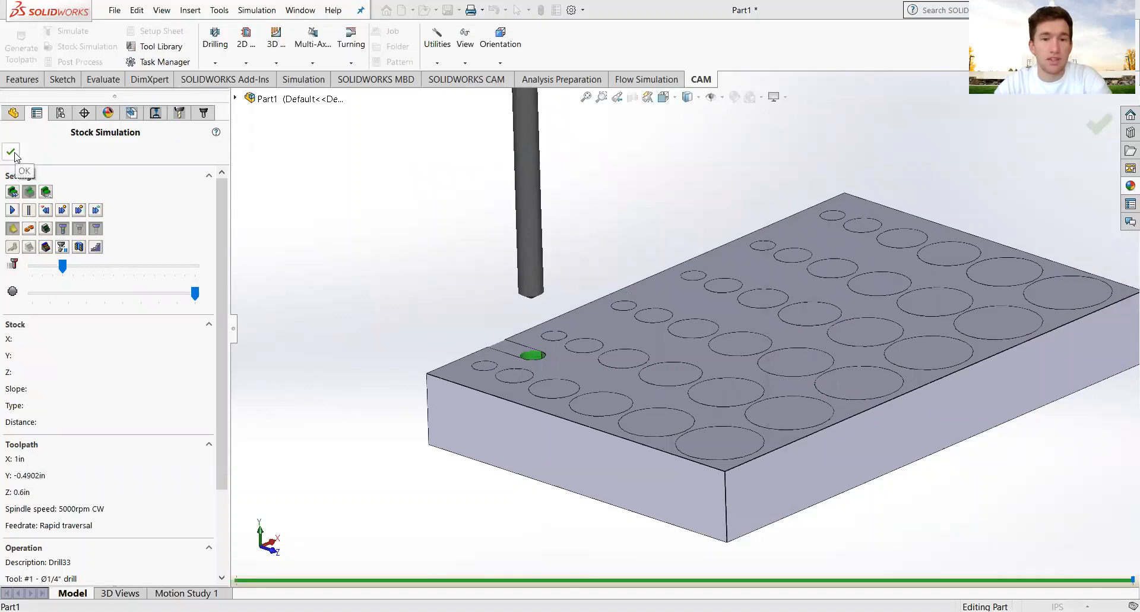
pyautogui.click(11, 152)
# Edit Drill33 and switch its cycle to Deep drilling - full retract.
pyautogui.rightClick(44, 182)
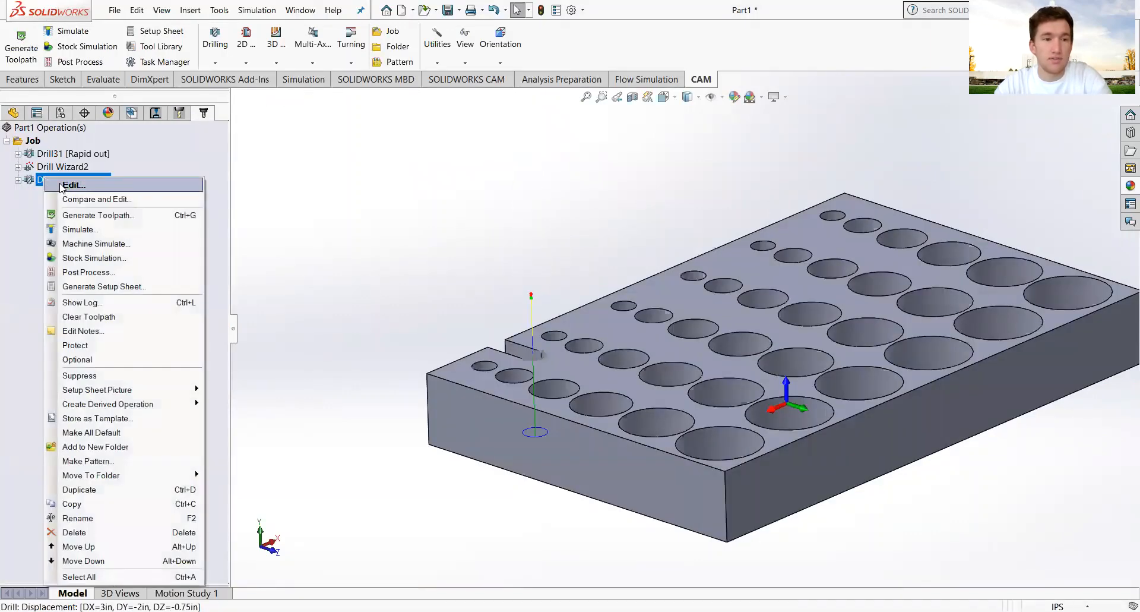
pyautogui.click(65, 189)
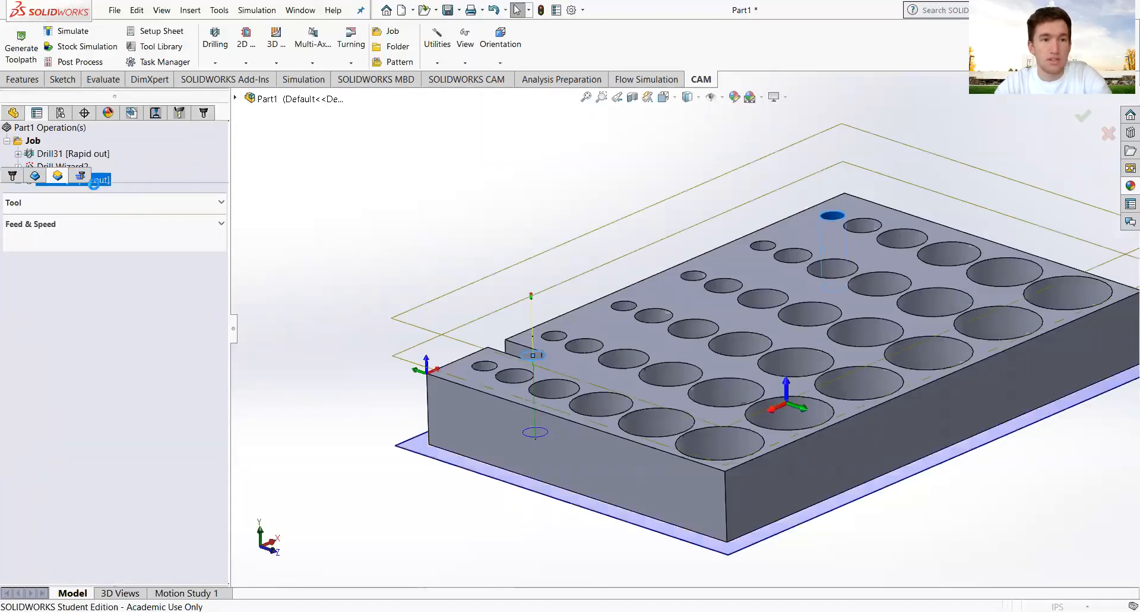
pyautogui.click(88, 180)
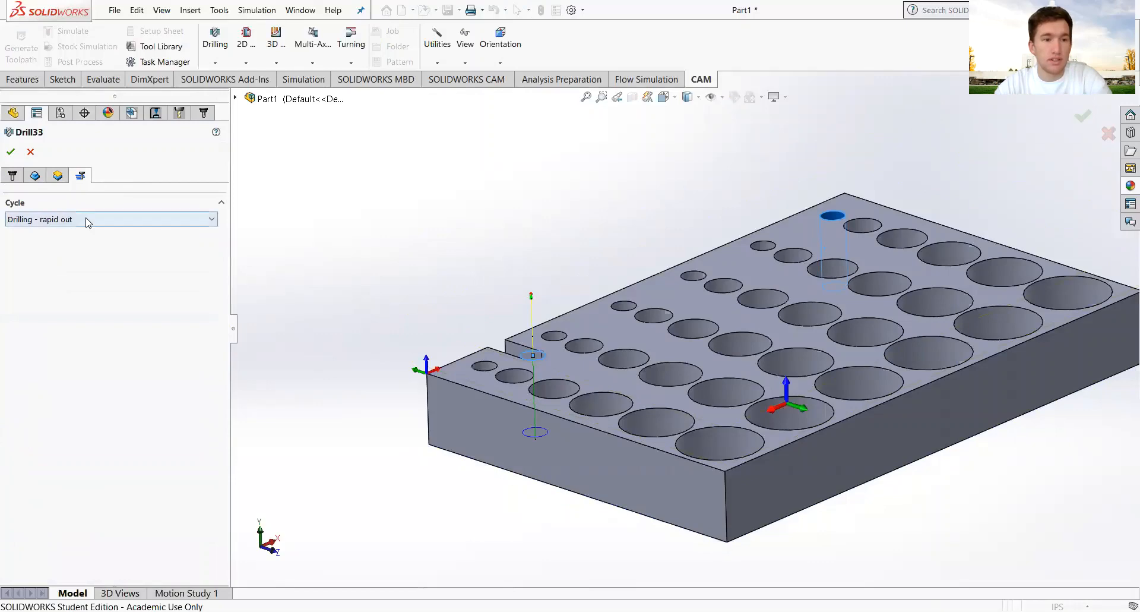
pyautogui.click(86, 219)
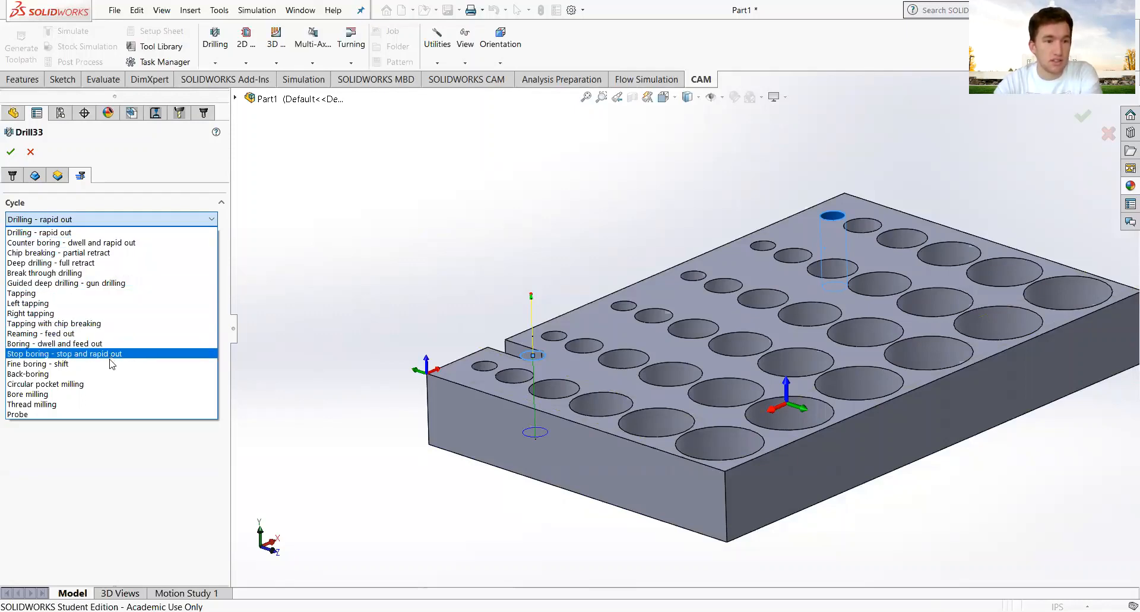
pyautogui.click(91, 263)
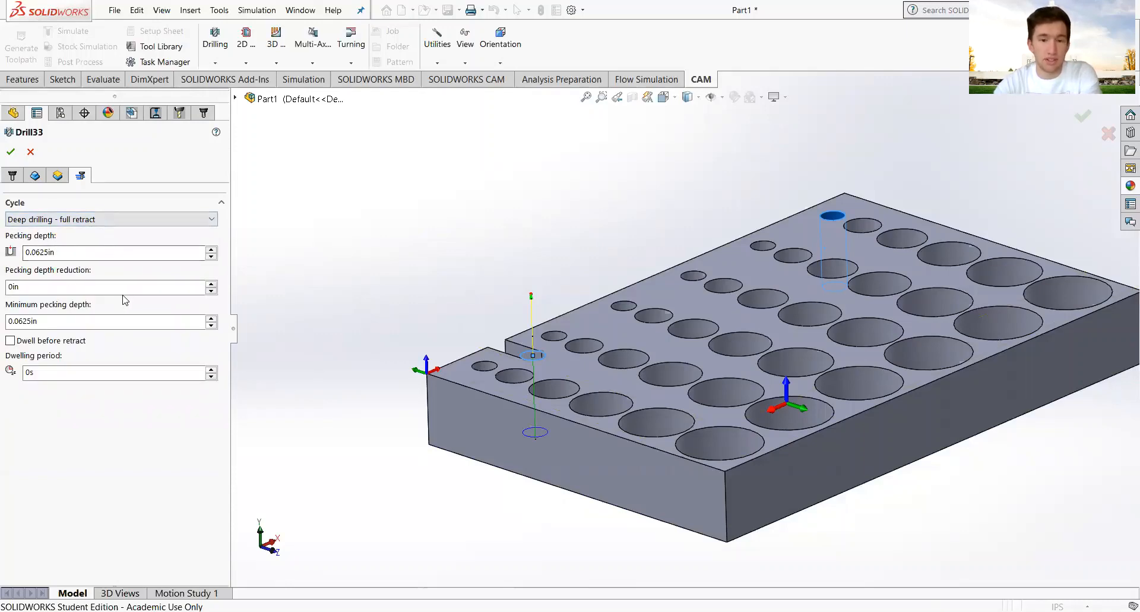
# Set the pecking depth to 0.25in and accept the deep drilling changes.
pyautogui.moveTo(698, 435); pyautogui.dragTo(727, 384, button='middle')
pyautogui.scroll(-4, 576, 360)
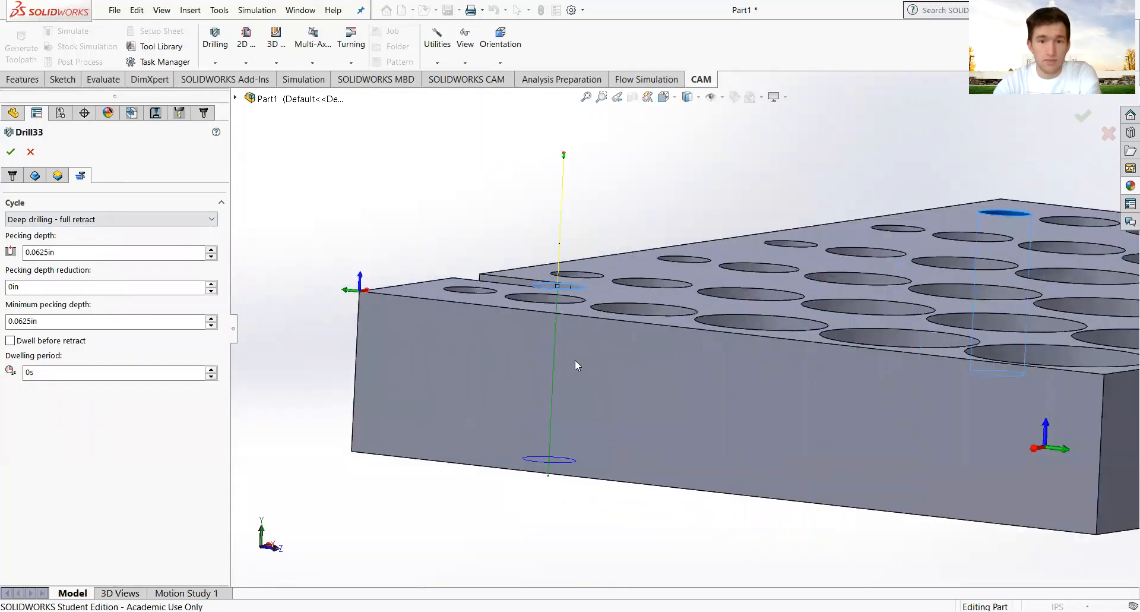
pyautogui.middleClick(575, 360)
pyautogui.moveTo(574, 359); pyautogui.dragTo(560, 350, button='middle')
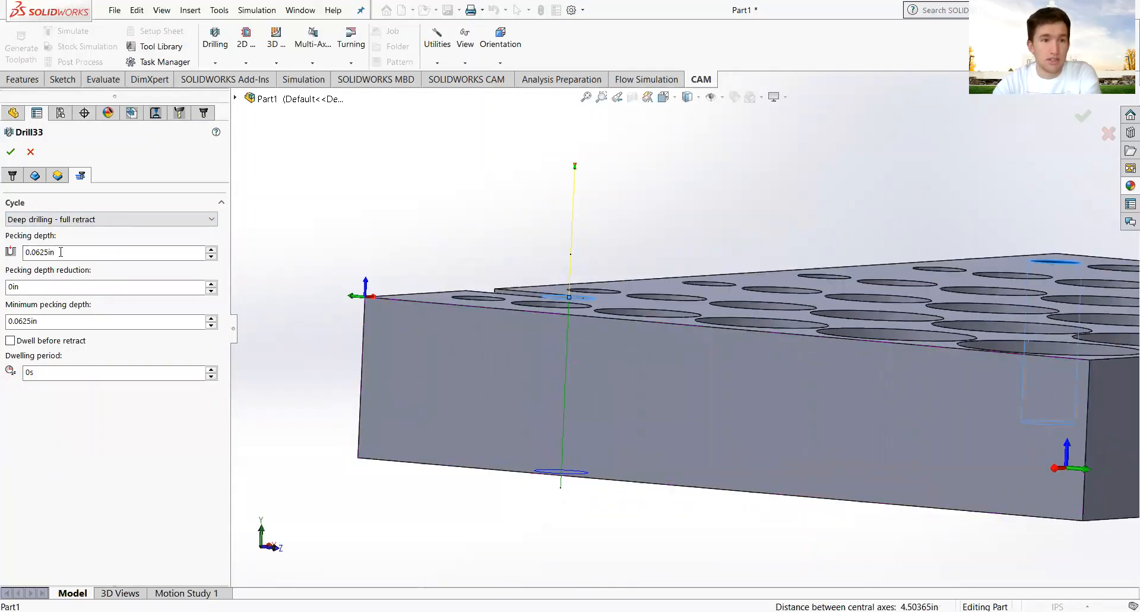
pyautogui.moveTo(62, 252); pyautogui.dragTo(7, 260)
pyautogui.write('0.25')
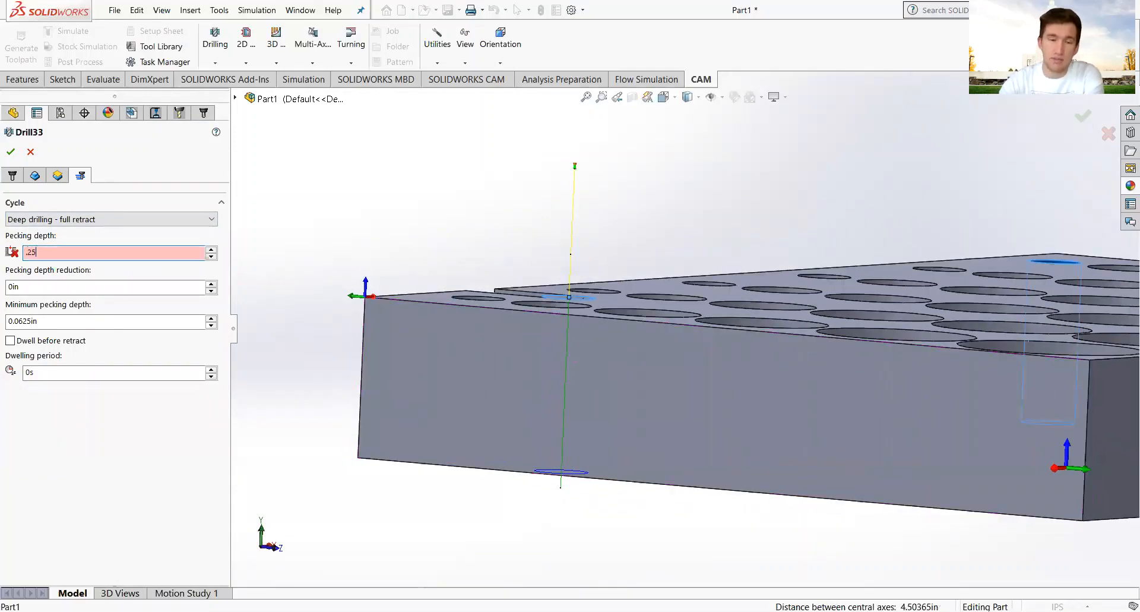
pyautogui.press('Return')
pyautogui.click(63, 287)
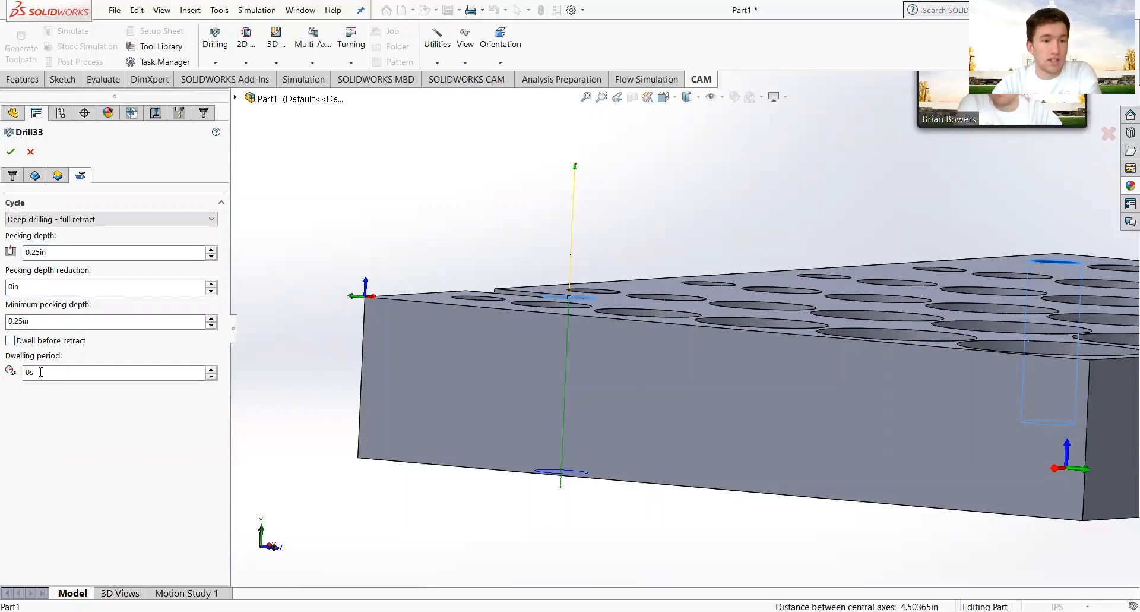
pyautogui.click(13, 154)
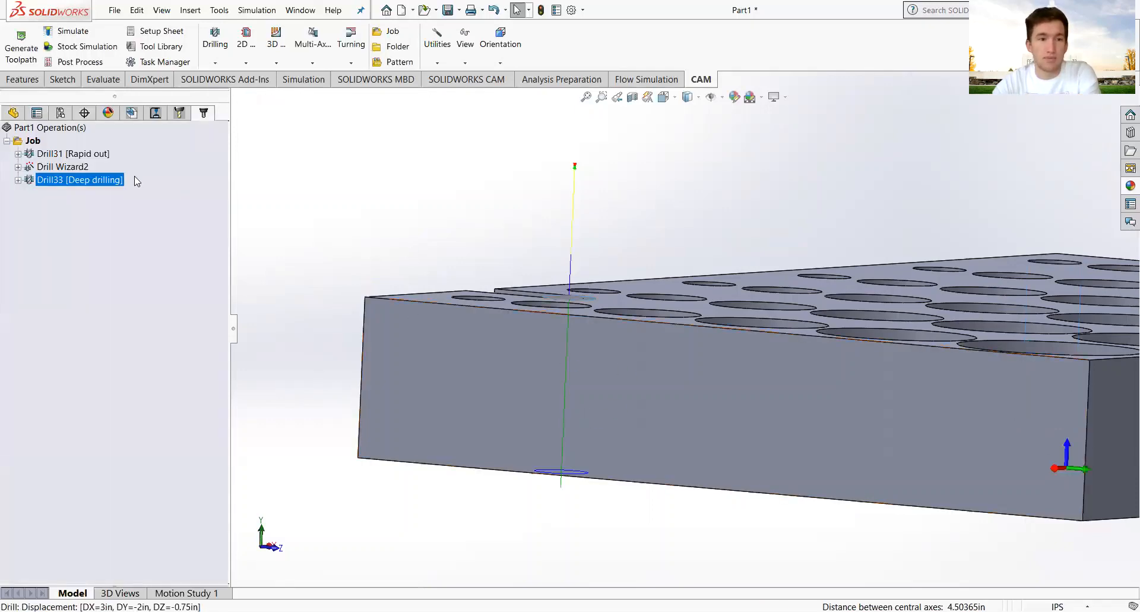
# Play the stock simulation of Drill33's pecking deep-drilling cycle and close it.
pyautogui.click(80, 46)
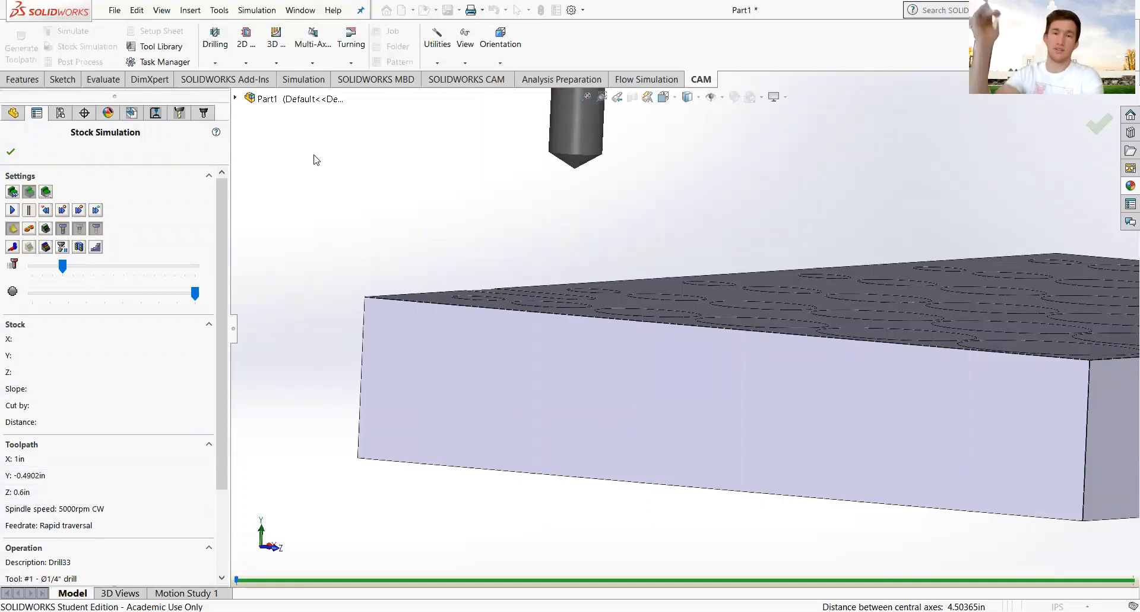
pyautogui.click(12, 210)
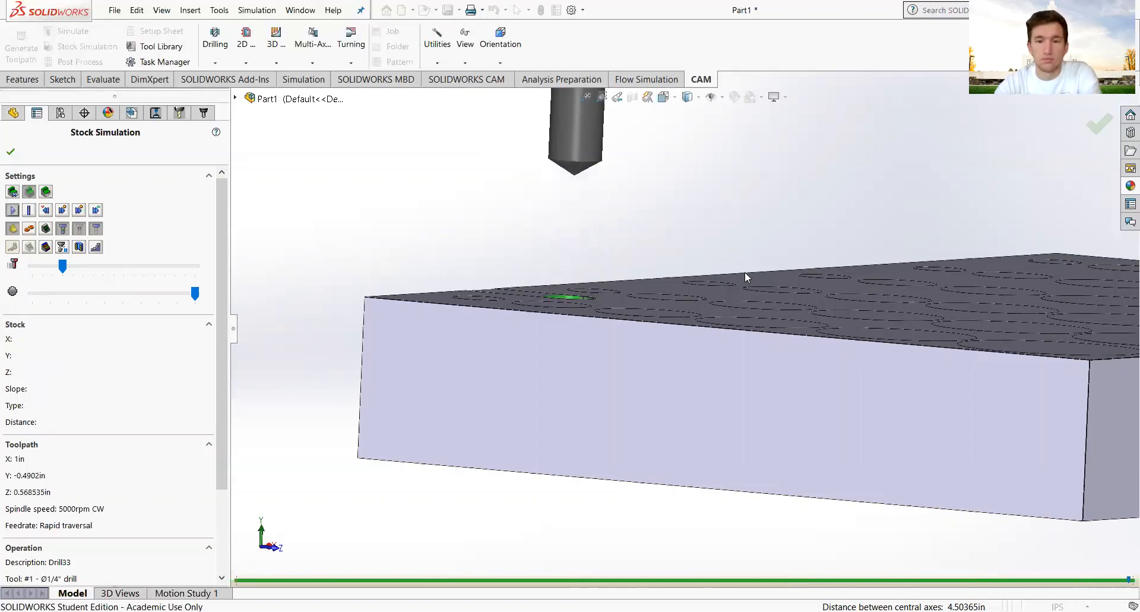
pyautogui.click(10, 156)
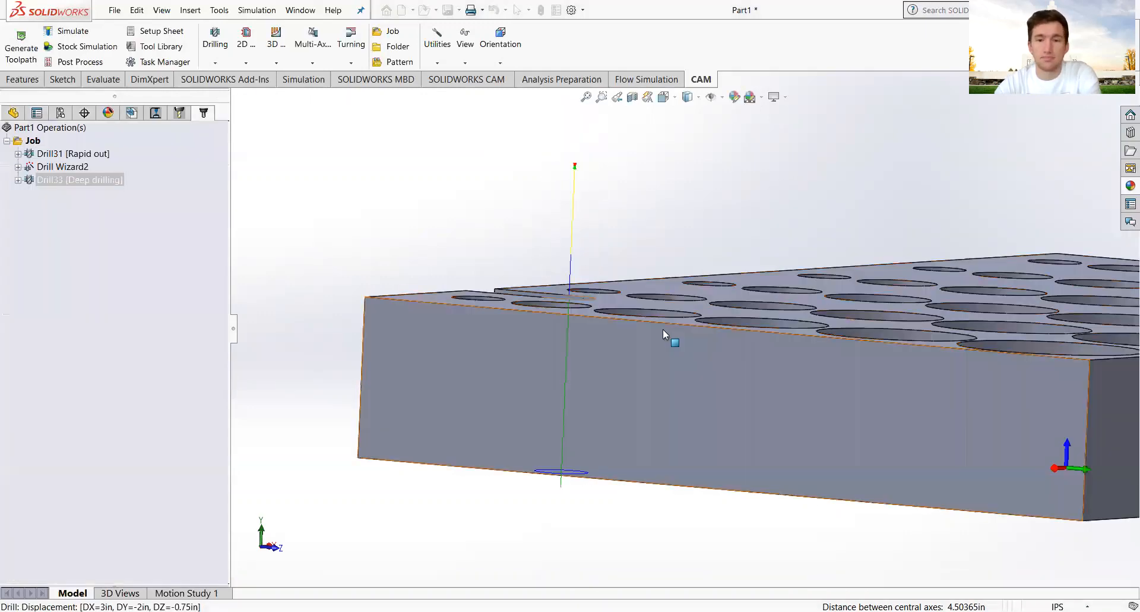
pyautogui.scroll(5, 665, 330)
pyautogui.moveTo(977, 345); pyautogui.dragTo(915, 416, button='middle')
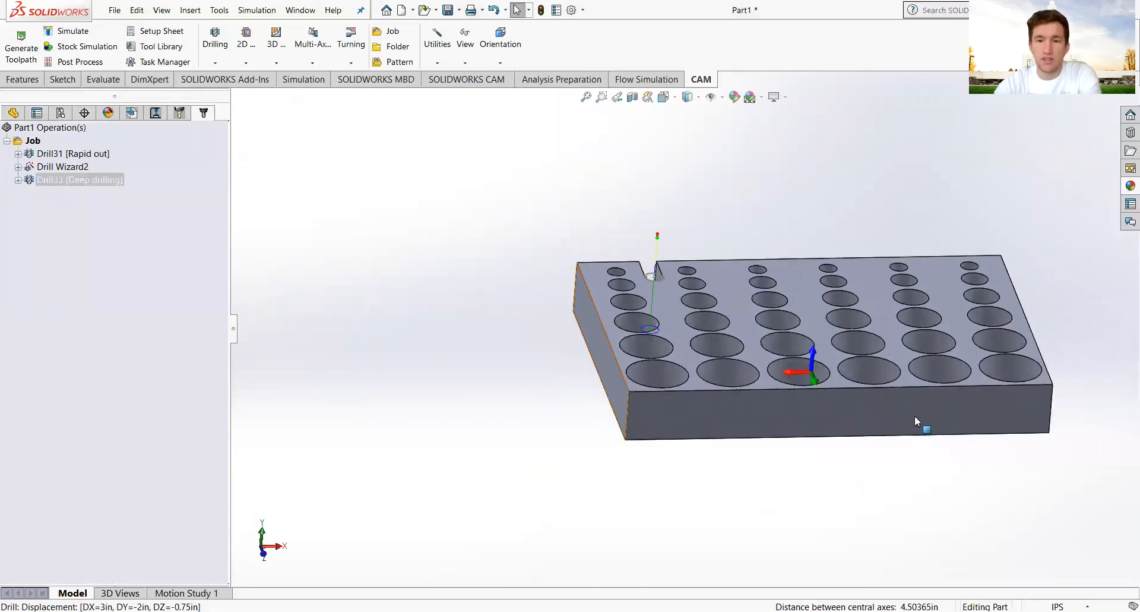
# View the Part2 wheel from above and preview the 2D Chamfer2 and 2D Chamfer3 toolpaths.
pyautogui.scroll(2, 896, 367)
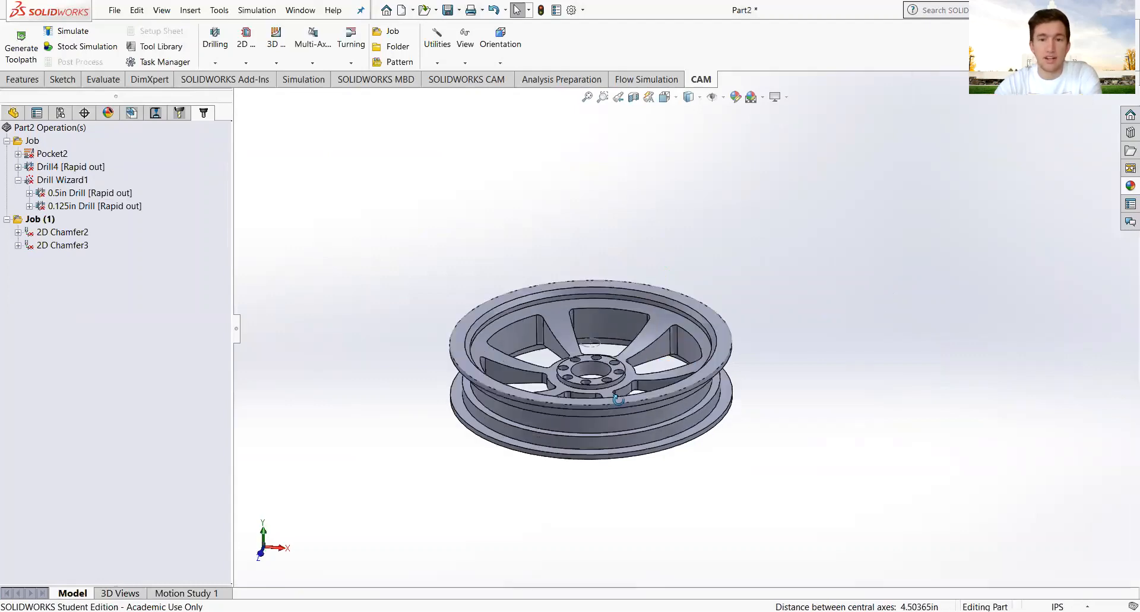
pyautogui.moveTo(618, 399); pyautogui.dragTo(623, 417, button='middle')
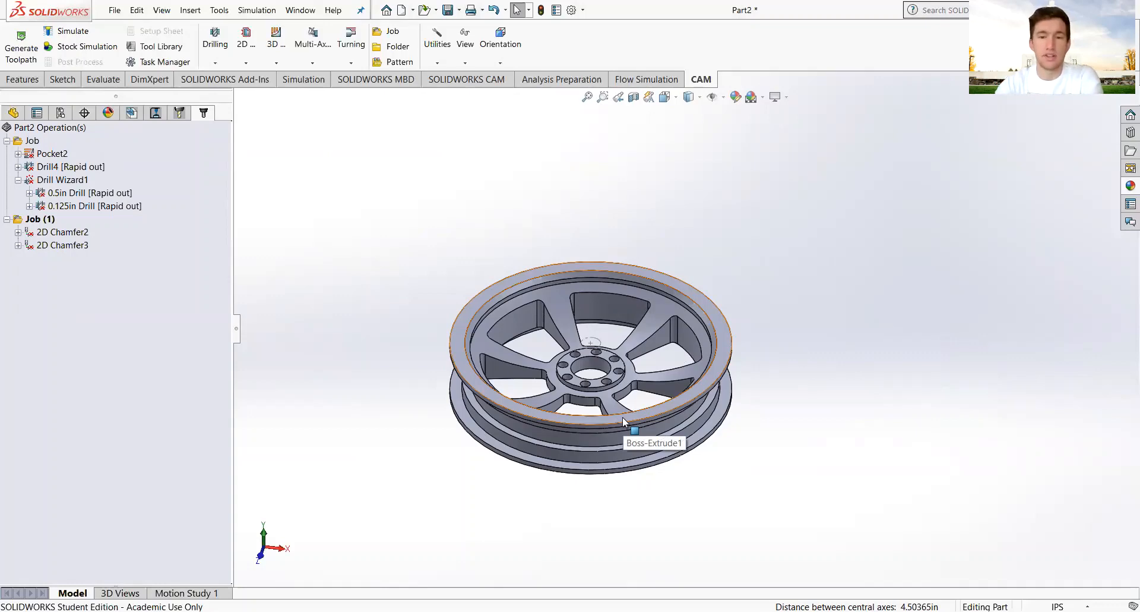
pyautogui.scroll(-3, 570, 371)
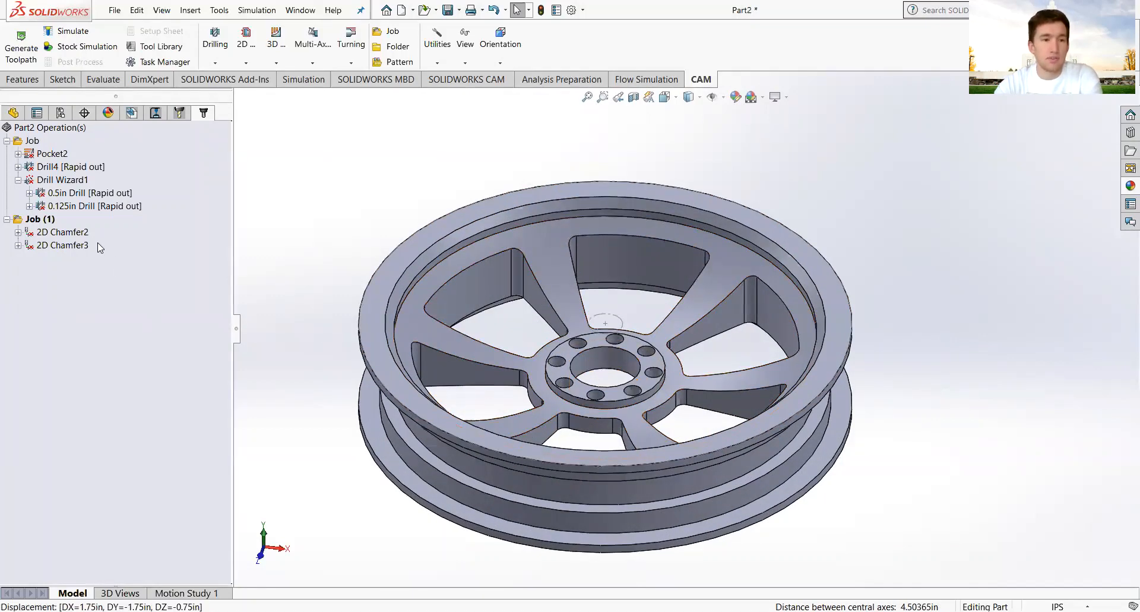
pyautogui.moveTo(56, 263); pyautogui.dragTo(47, 228)
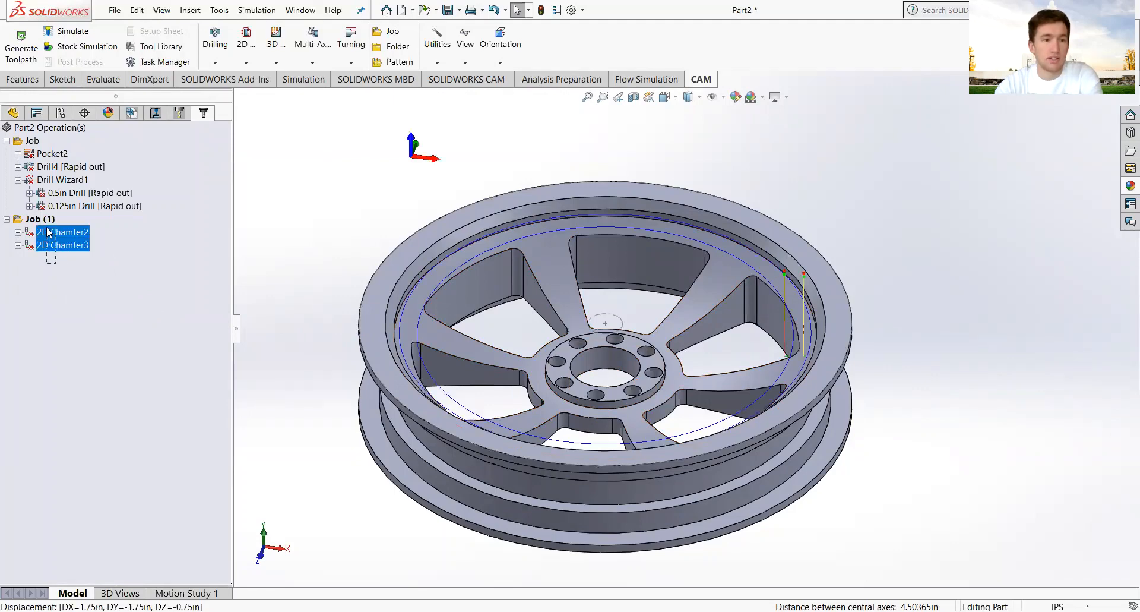
pyautogui.click(56, 298)
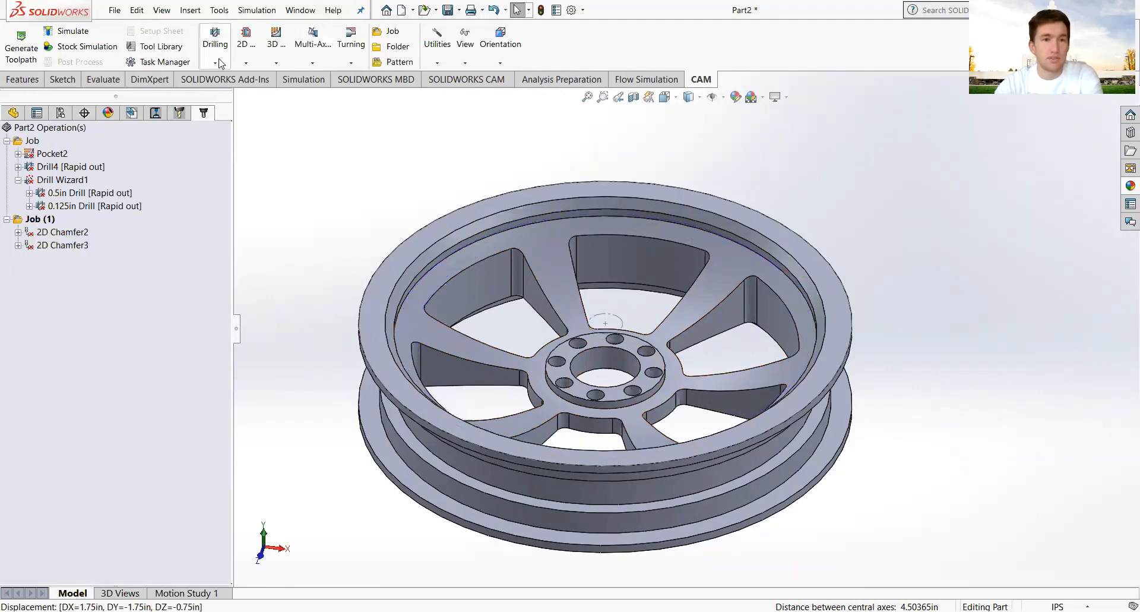
# Create a new wheel job, Job (2), with its origin at Top Corner 3.
pyautogui.click(385, 35)
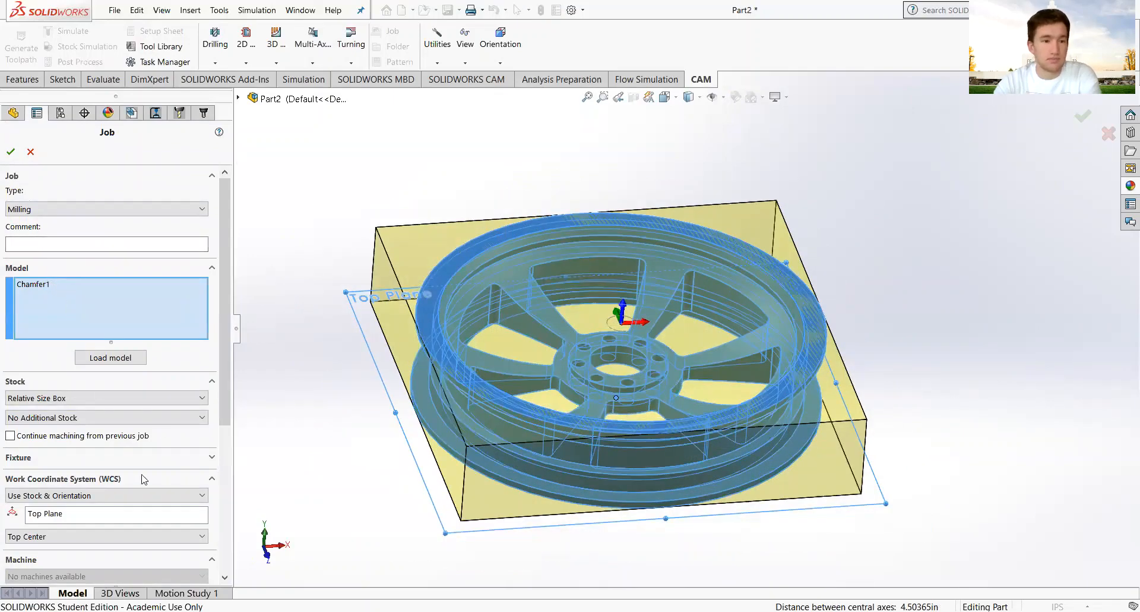
pyautogui.click(120, 537)
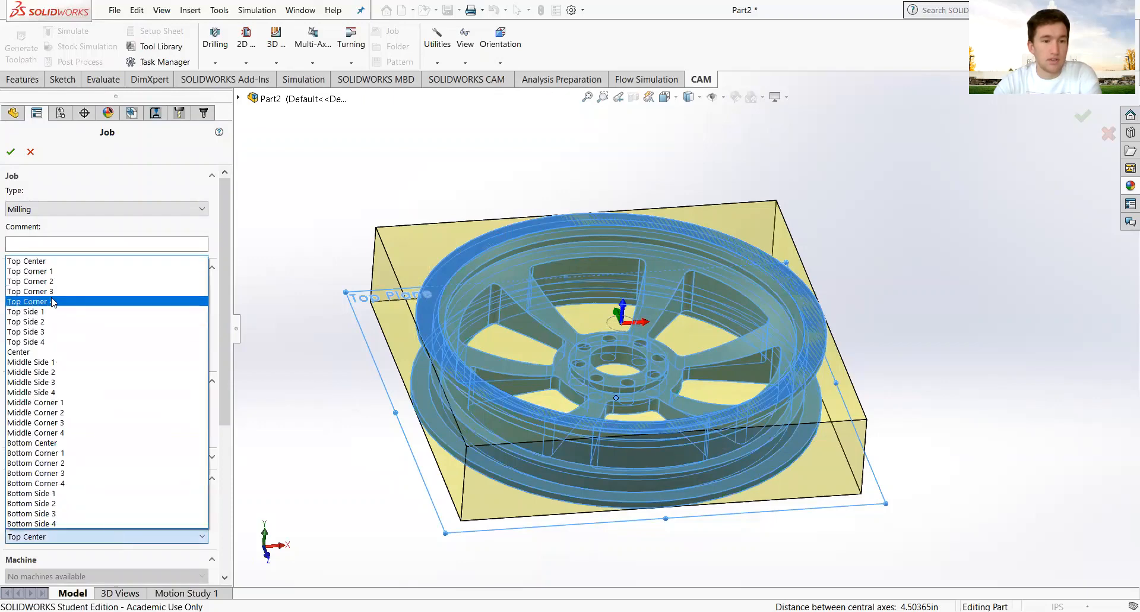
pyautogui.click(205, 291)
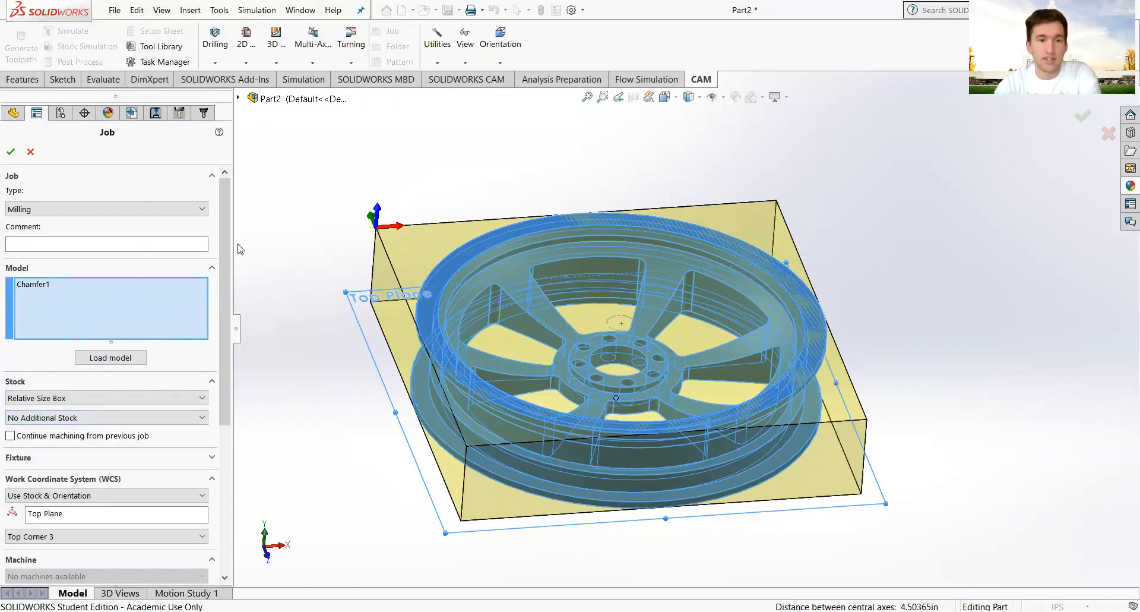
pyautogui.click(11, 152)
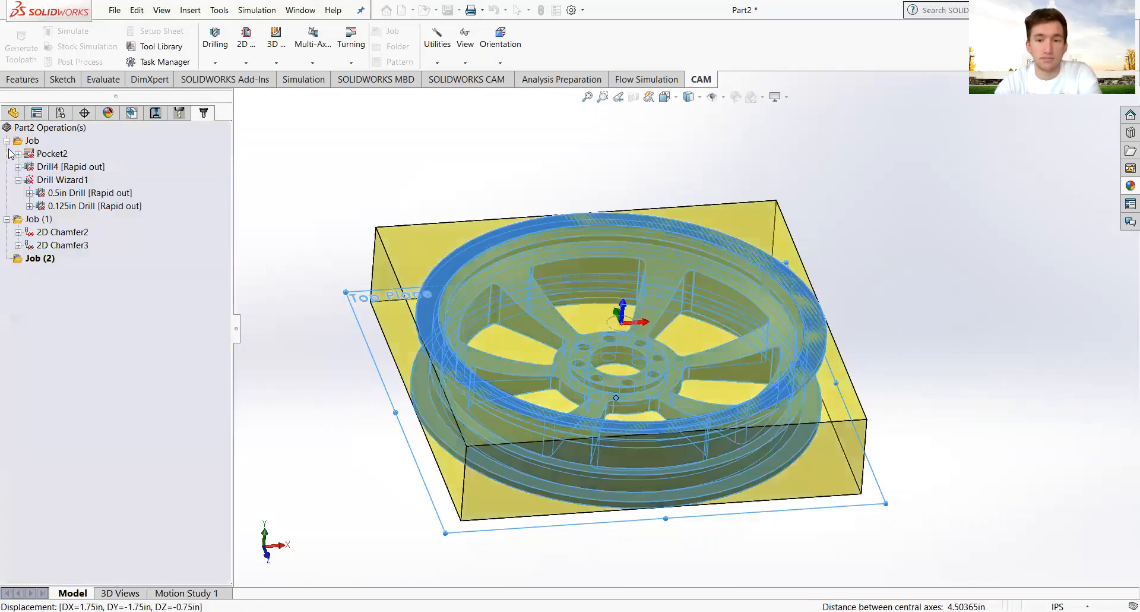
# Start a new Drill Wizard operation on the wheel.
pyautogui.moveTo(662, 382); pyautogui.dragTo(668, 396, button='middle')
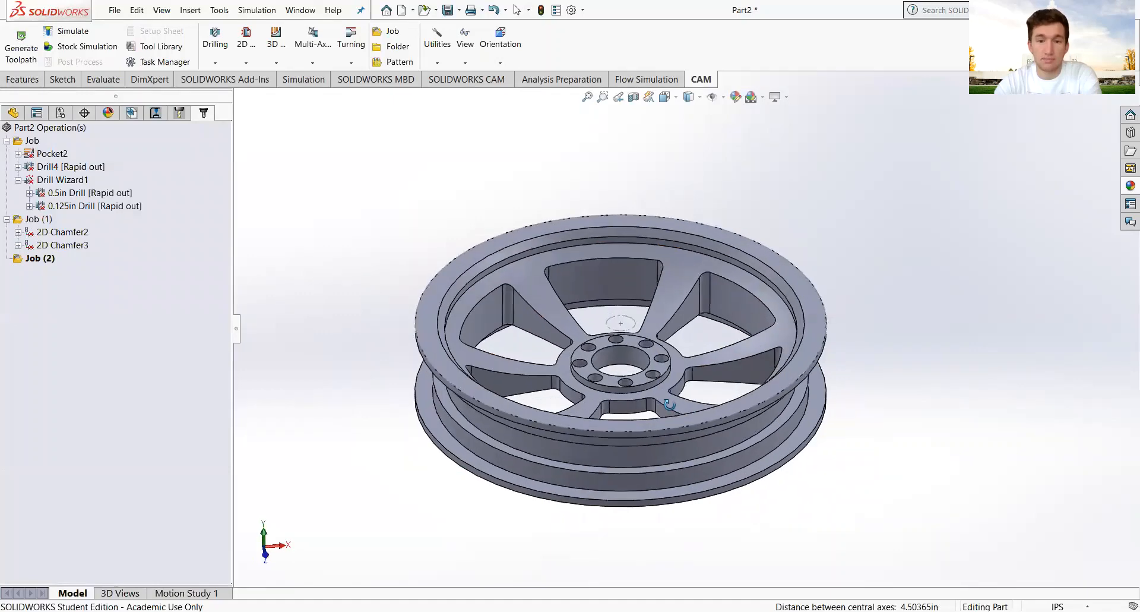
pyautogui.scroll(-3, 652, 372)
pyautogui.scroll(2, 634, 356)
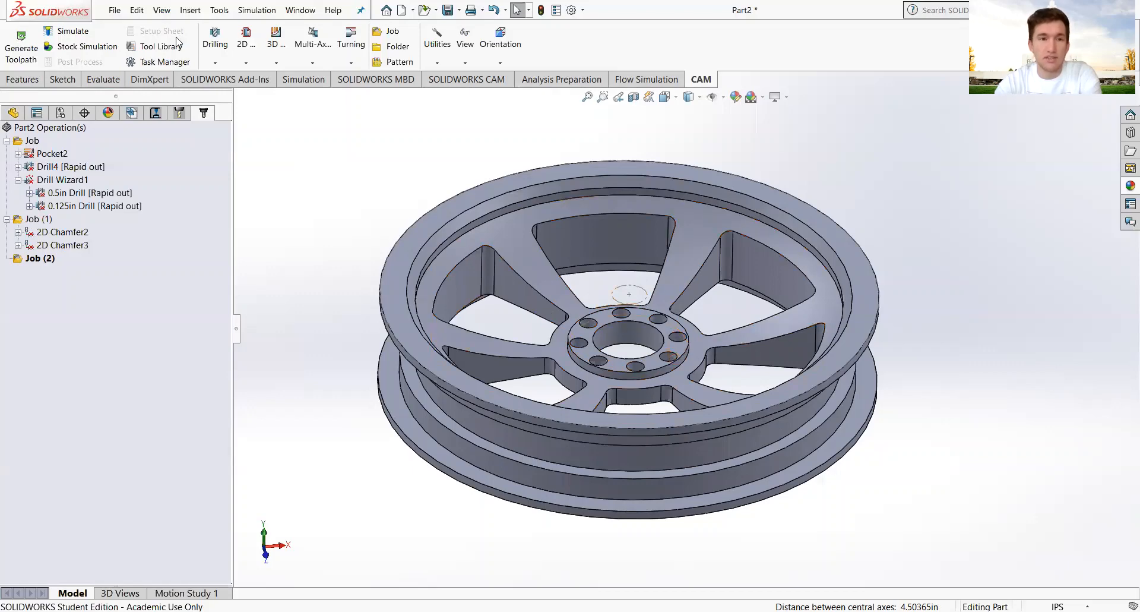
pyautogui.click(214, 63)
pyautogui.click(240, 77)
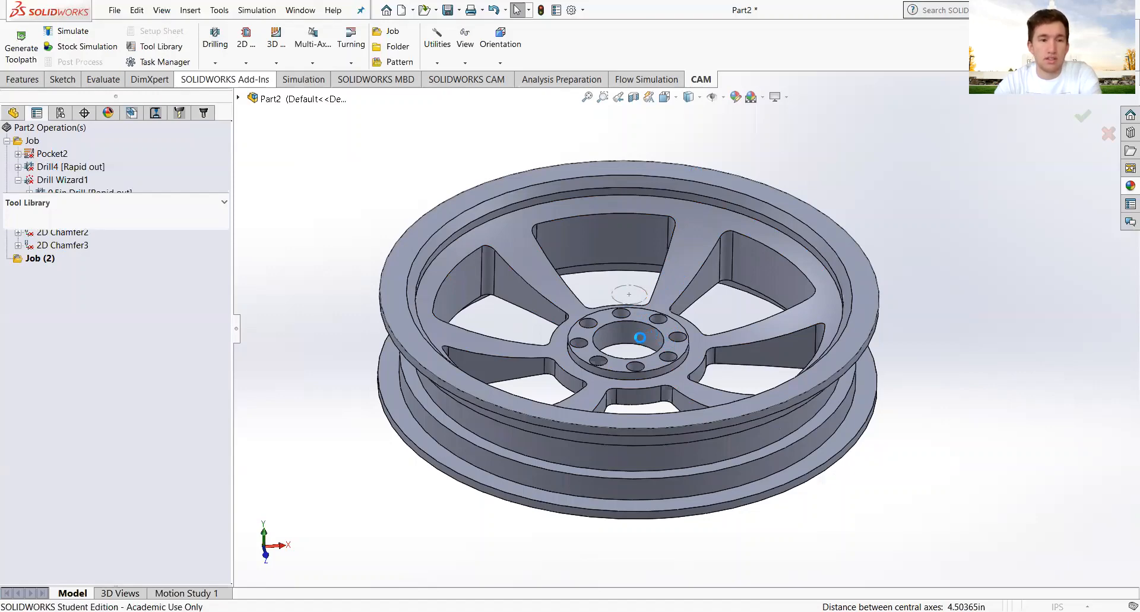
# Limit hole diameters to 0.125in–0.5in so only the eight lug holes are picked.
pyautogui.scroll(-1, 634, 348)
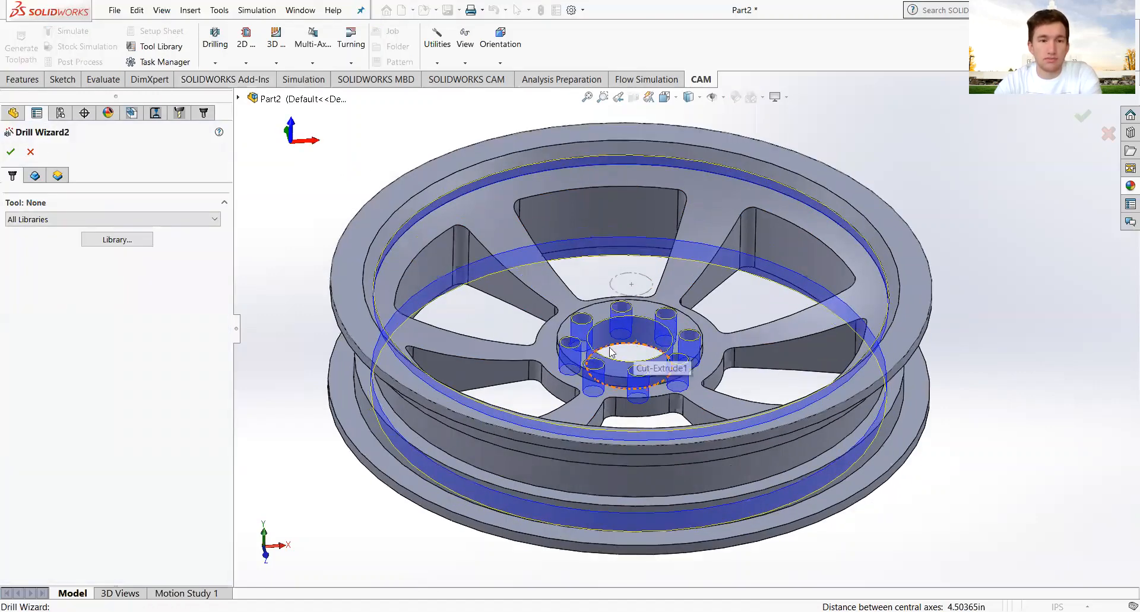
pyautogui.click(35, 175)
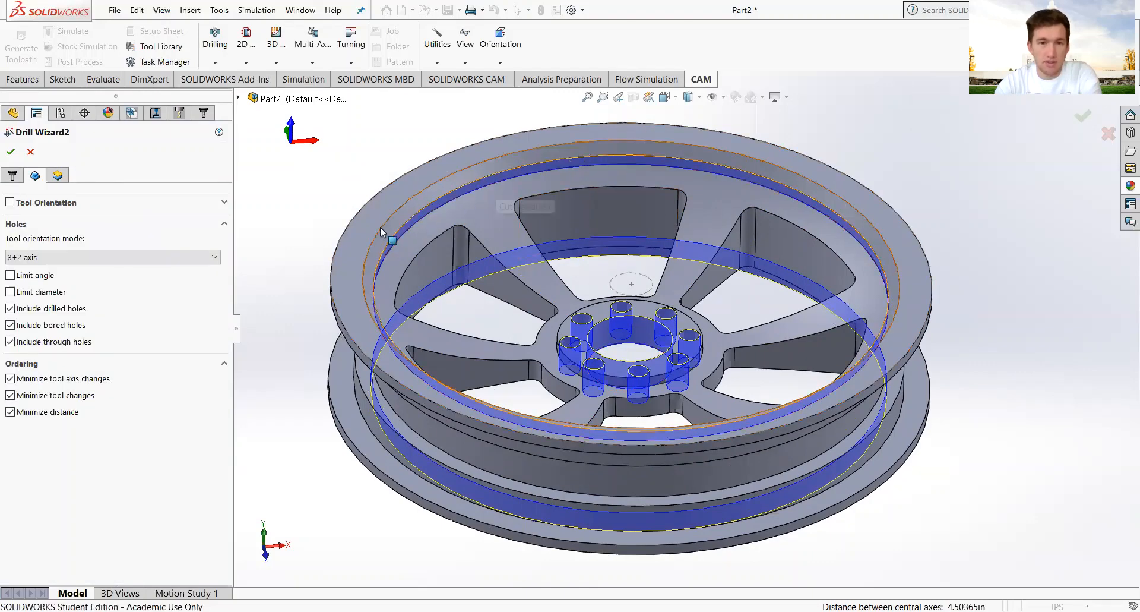
pyautogui.click(10, 292)
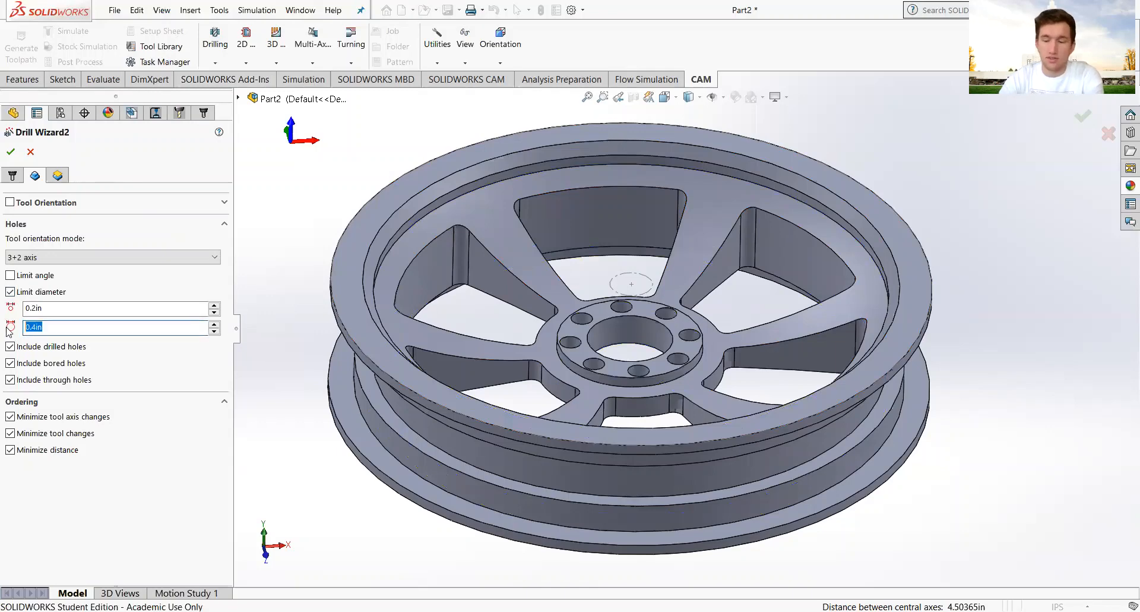
pyautogui.press('BackSpace')
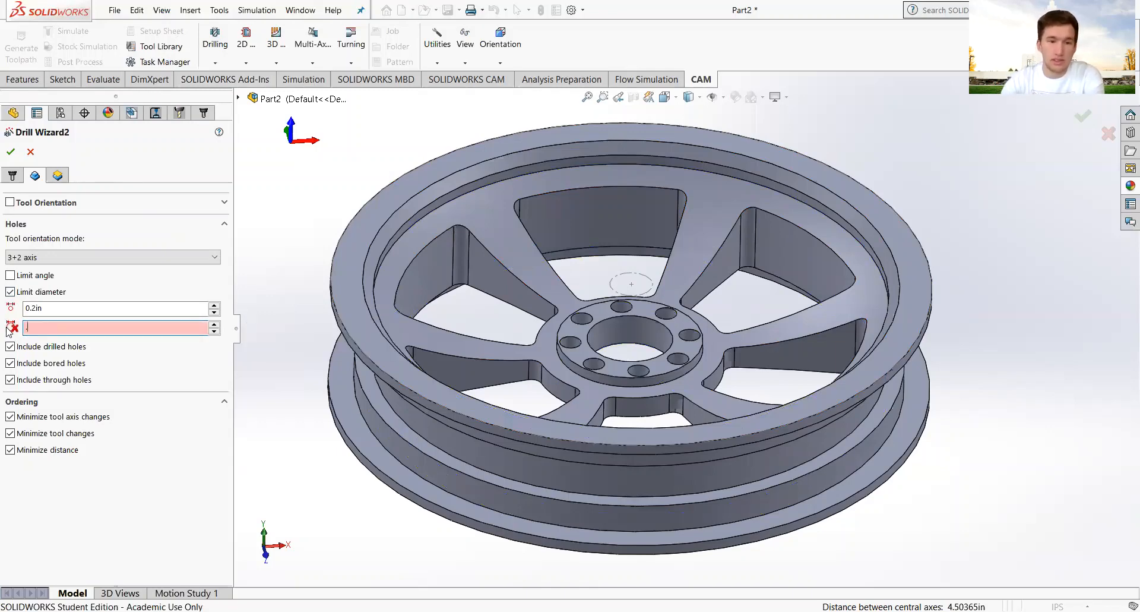
pyautogui.write('.6in')
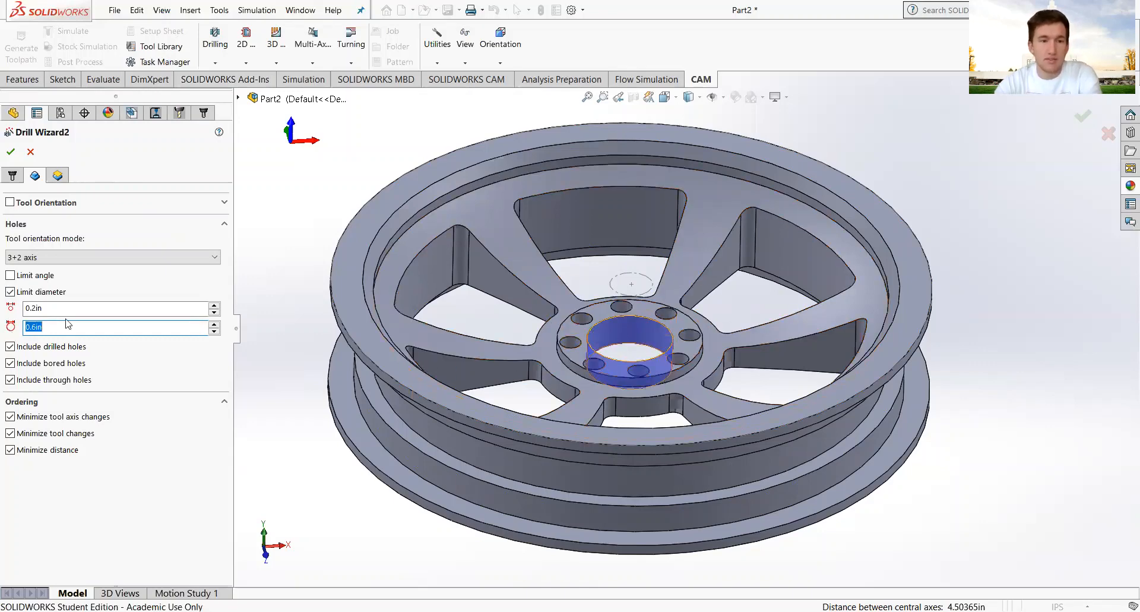
pyautogui.write('.')
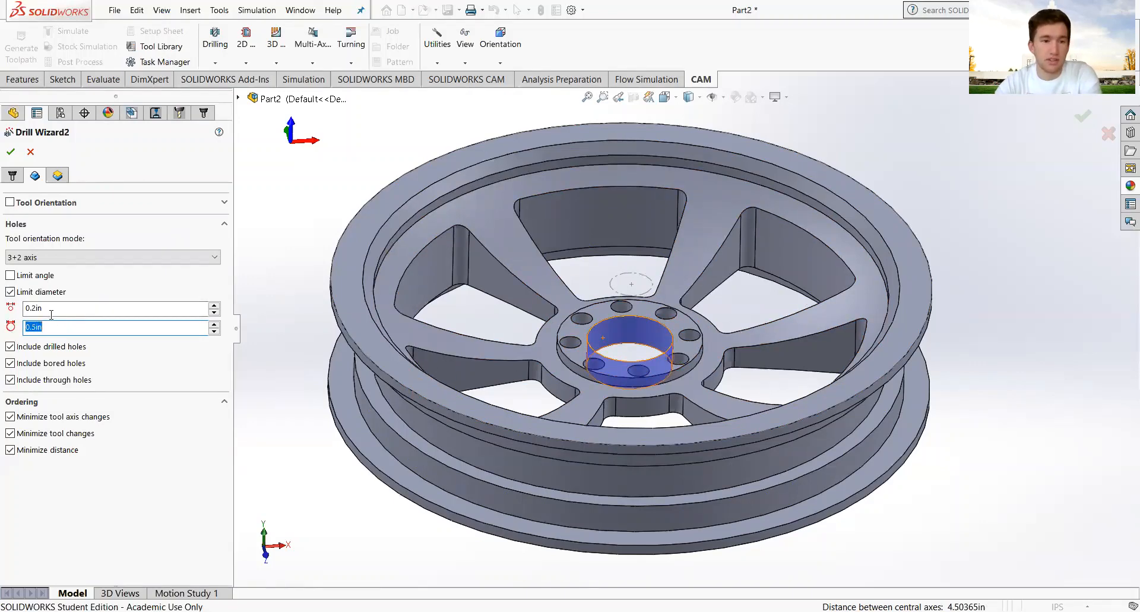
pyautogui.click(51, 313)
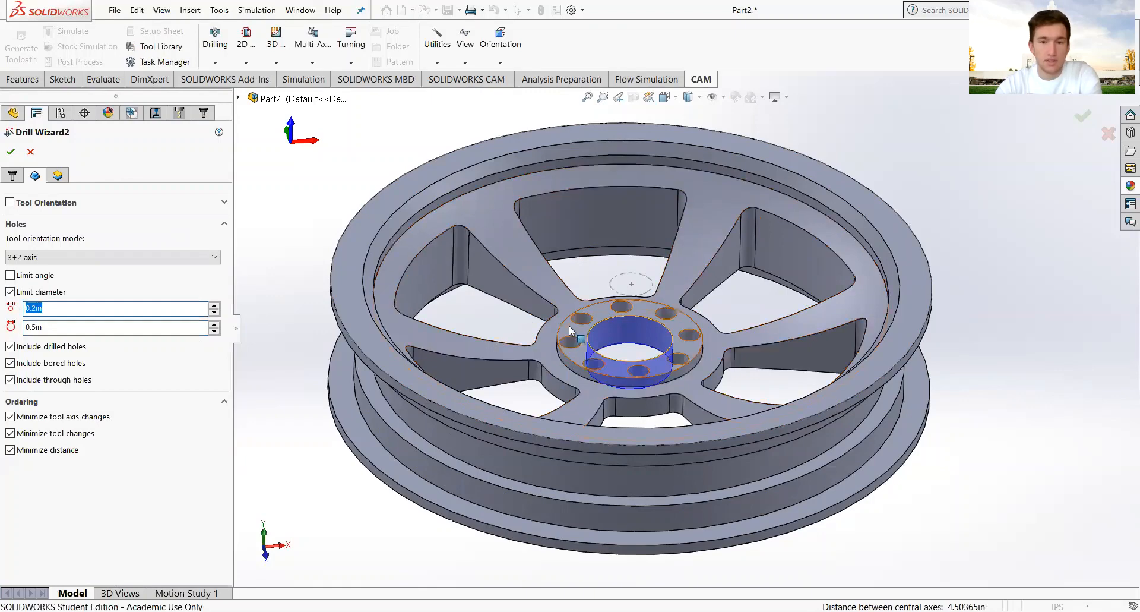
pyautogui.write('.1')
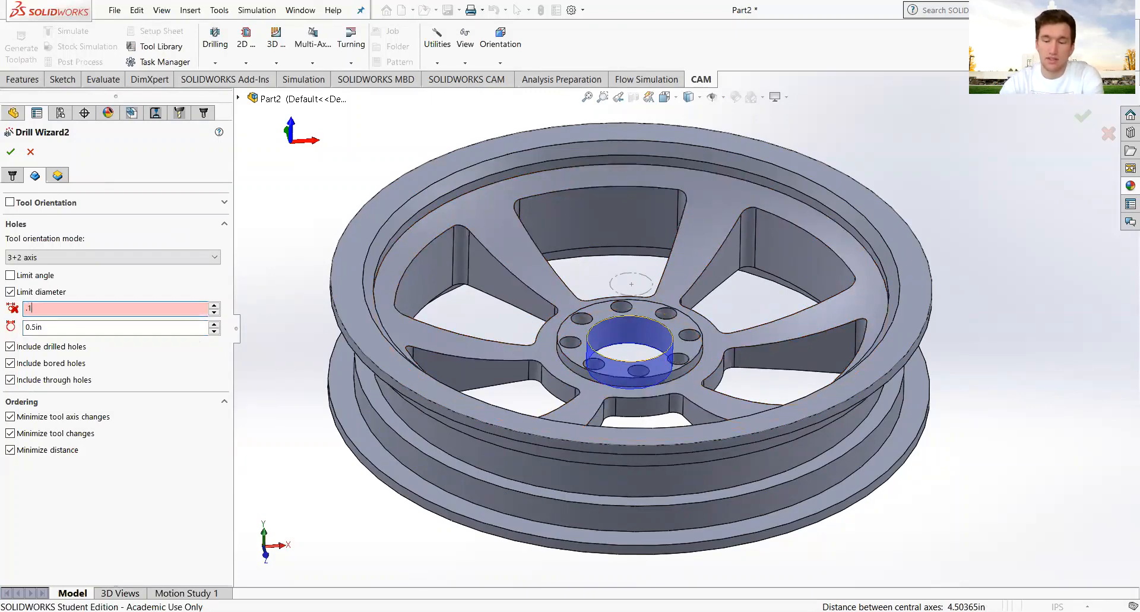
pyautogui.write('25')
pyautogui.press('Return')
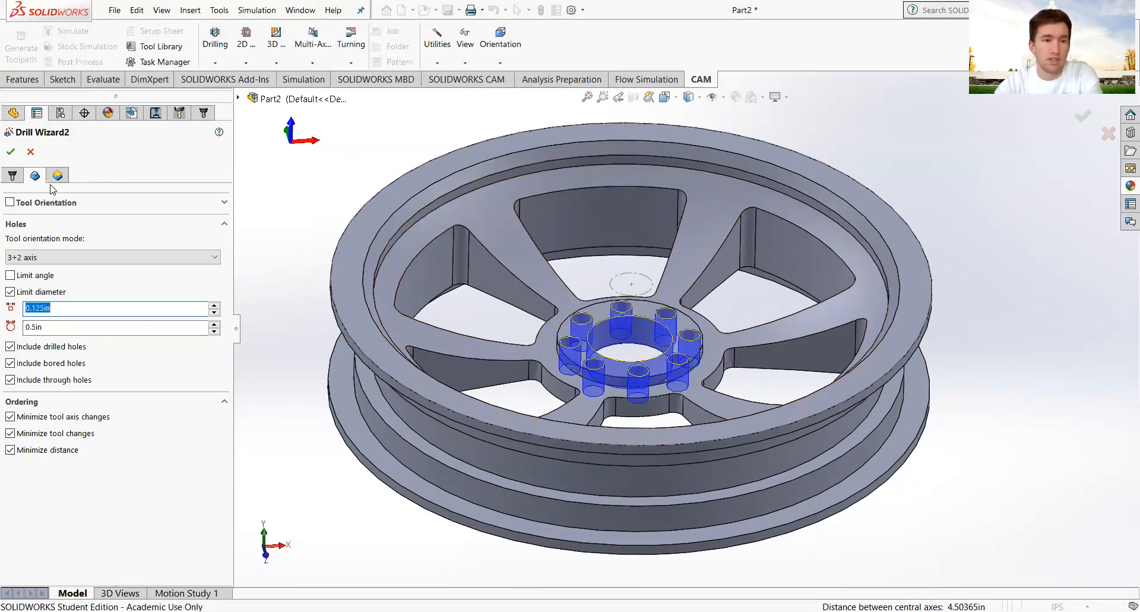
pyautogui.click(57, 175)
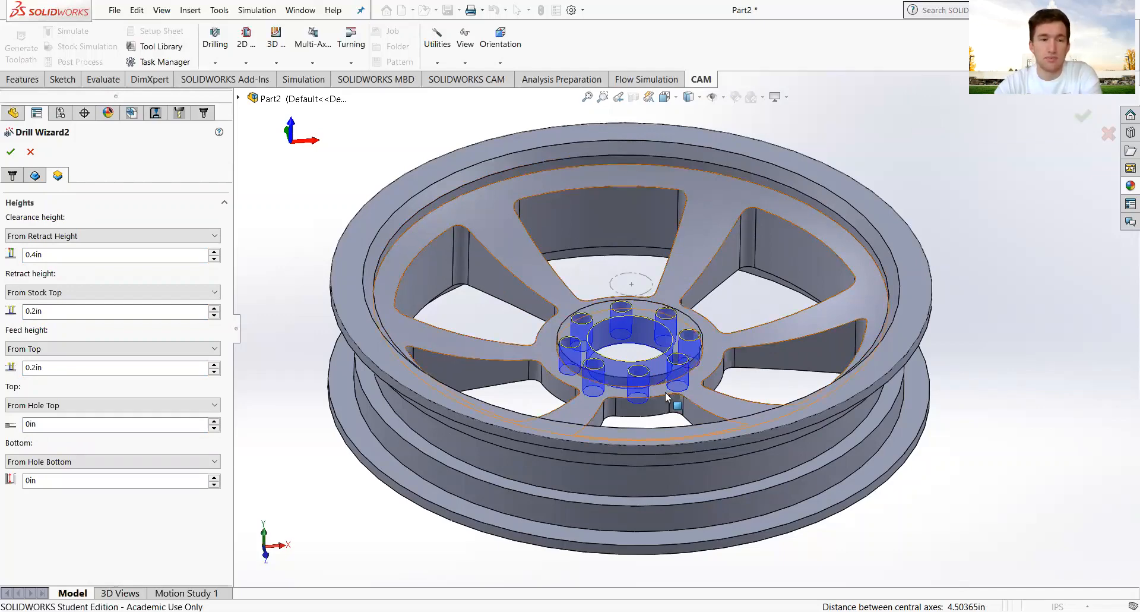
# Accept Drill Wizard2 with 0.5in and 0.125in drills and open its stock simulation.
pyautogui.moveTo(652, 440); pyautogui.dragTo(586, 328, button='middle')
pyautogui.scroll(-3, 659, 338)
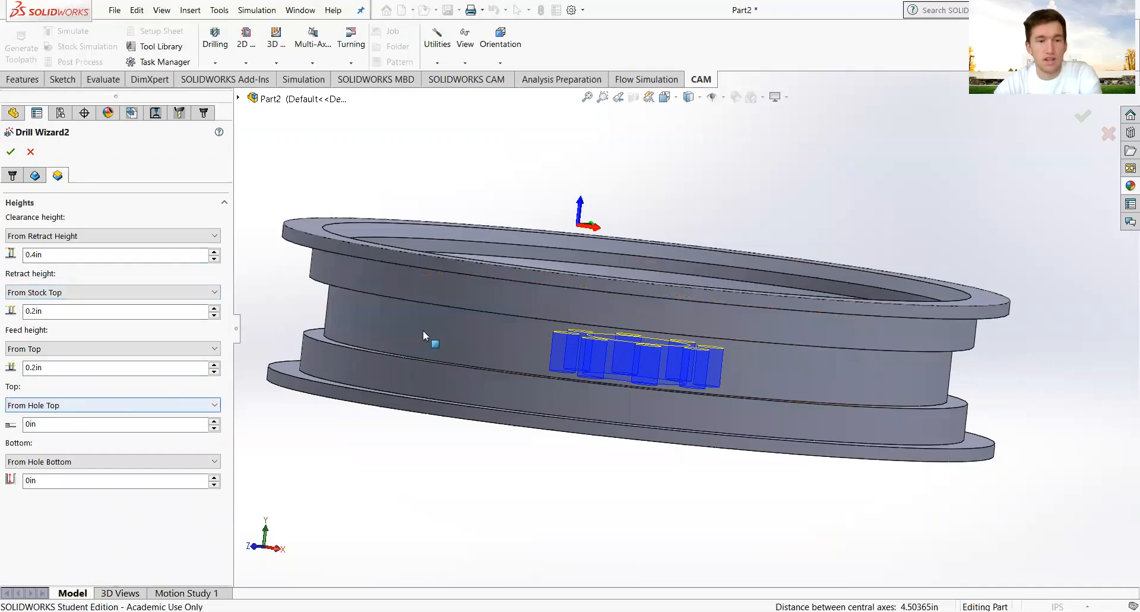
pyautogui.scroll(2, 650, 291)
pyautogui.moveTo(652, 297); pyautogui.dragTo(654, 385, button='middle')
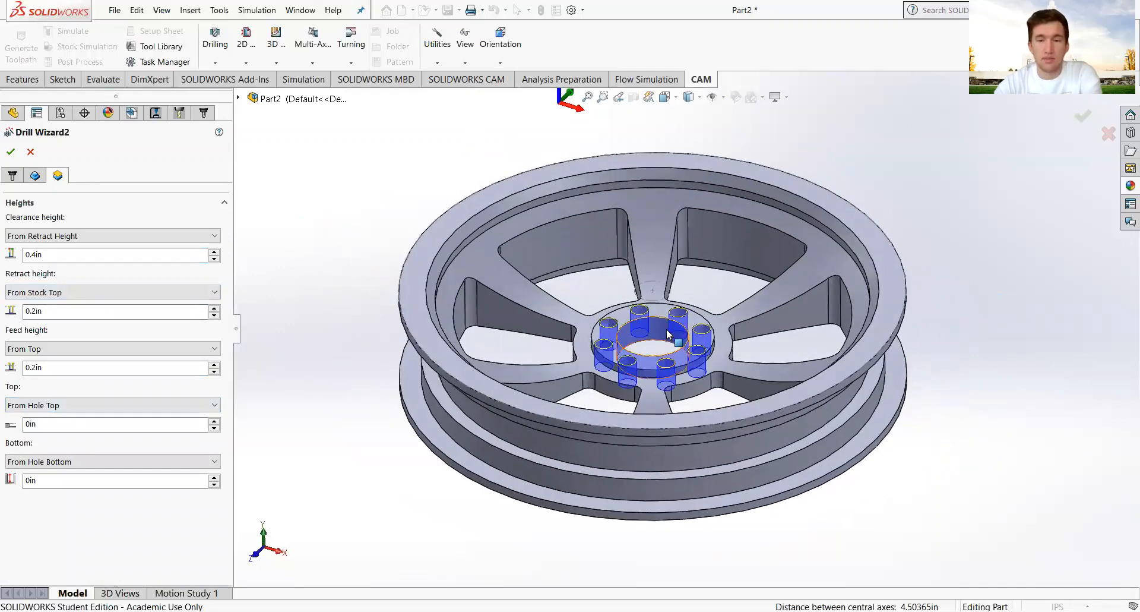
pyautogui.scroll(-3, 657, 338)
pyautogui.scroll(3, 653, 346)
pyautogui.moveTo(649, 346); pyautogui.dragTo(671, 225, button='middle')
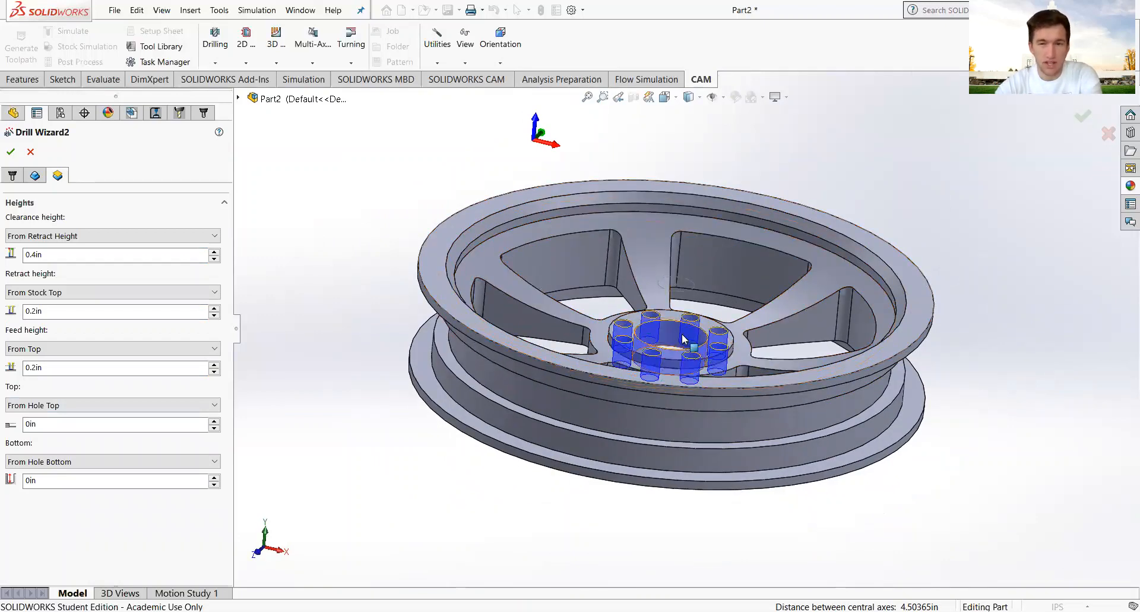
pyautogui.click(11, 152)
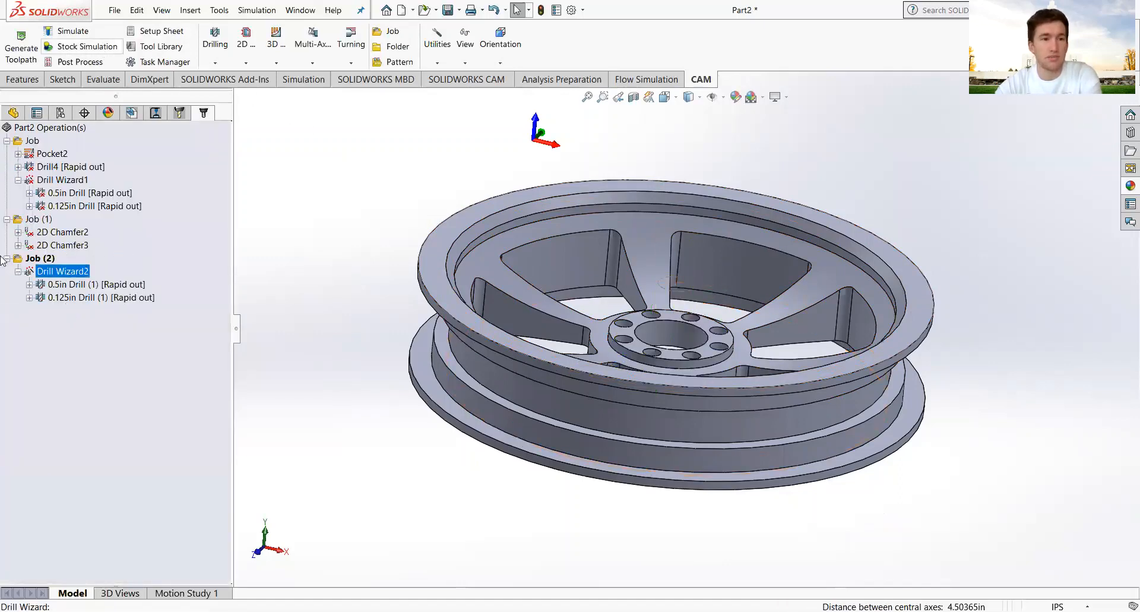
pyautogui.click(83, 46)
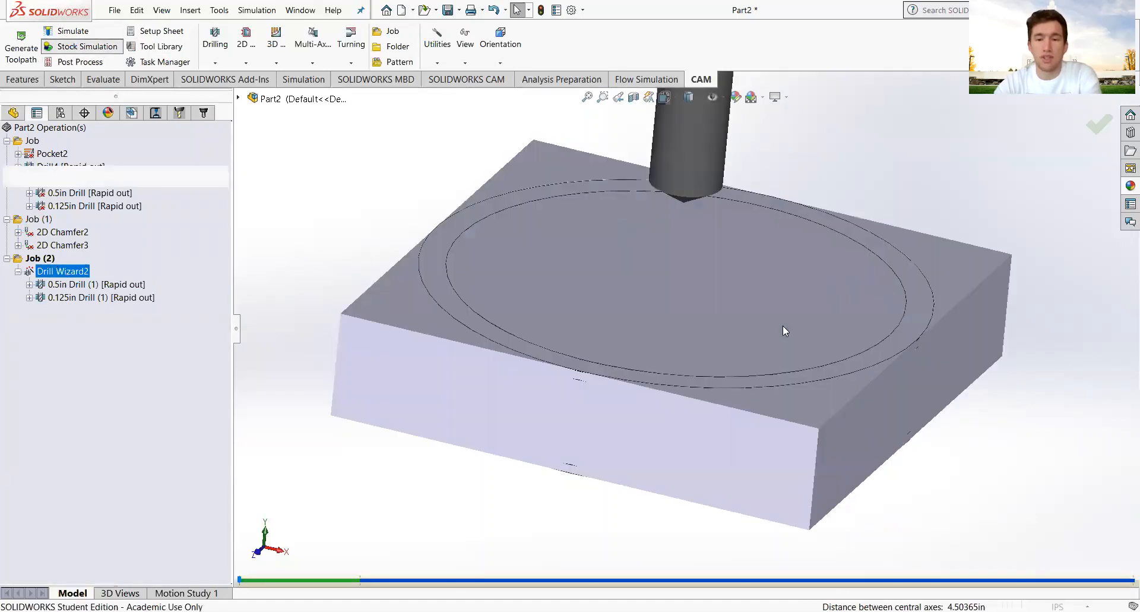
pyautogui.moveTo(779, 323); pyautogui.dragTo(873, 262, button='middle')
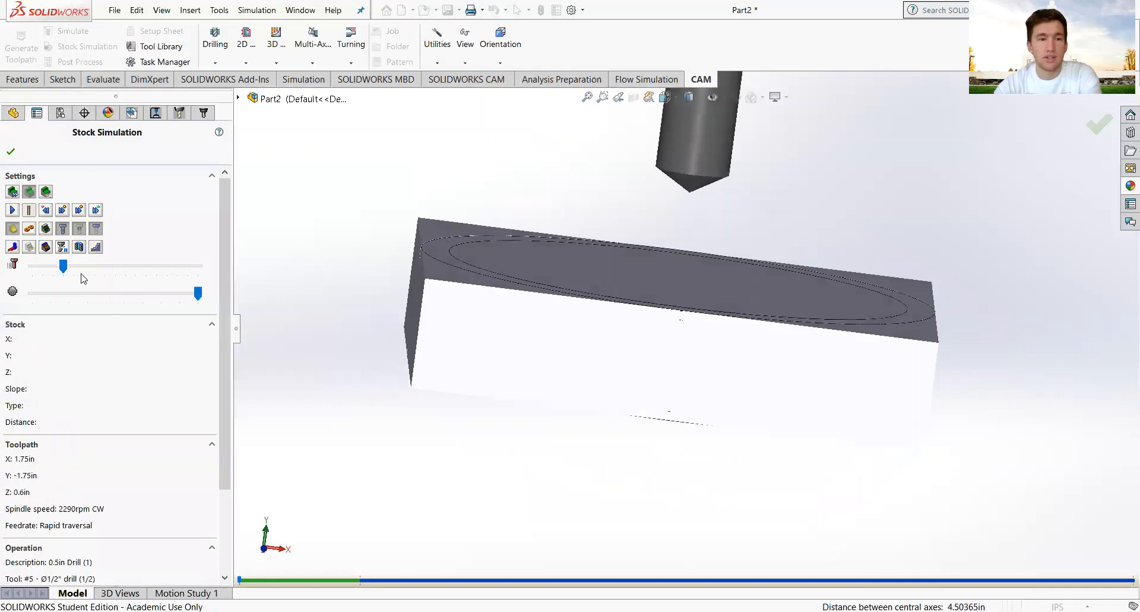